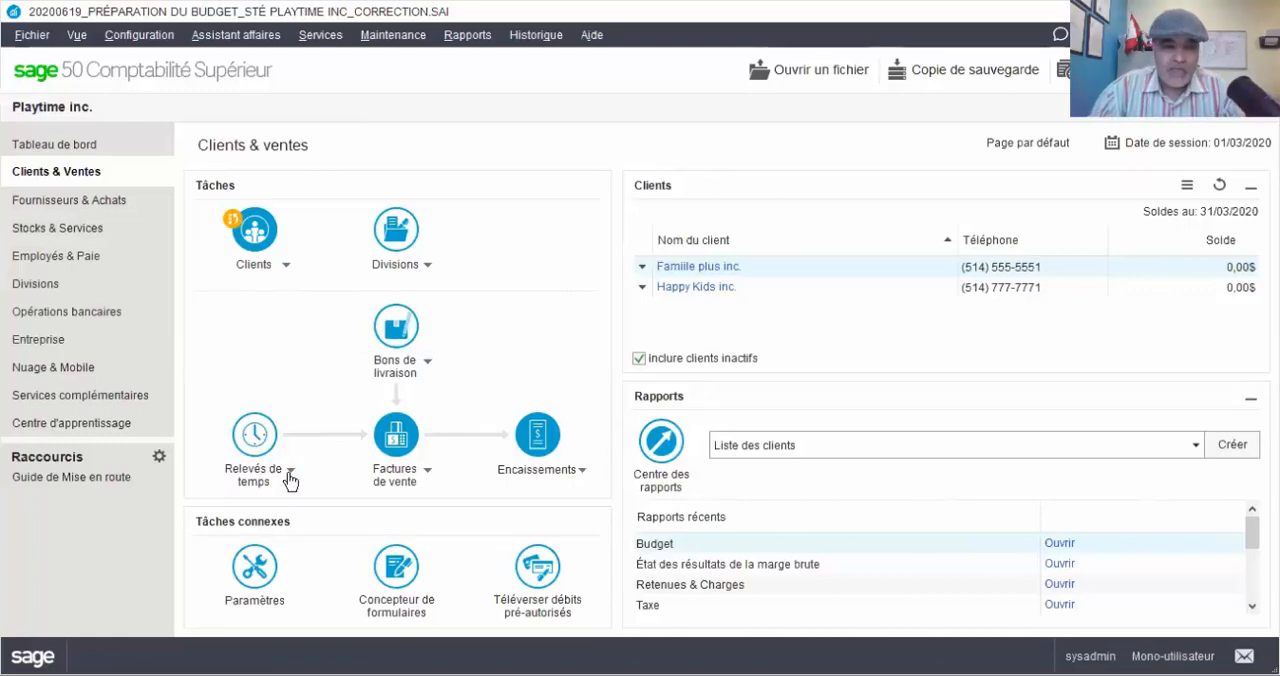
Open the Fournisseurs & Achats module and look at the credit note options for purchase invoices
click(80, 203)
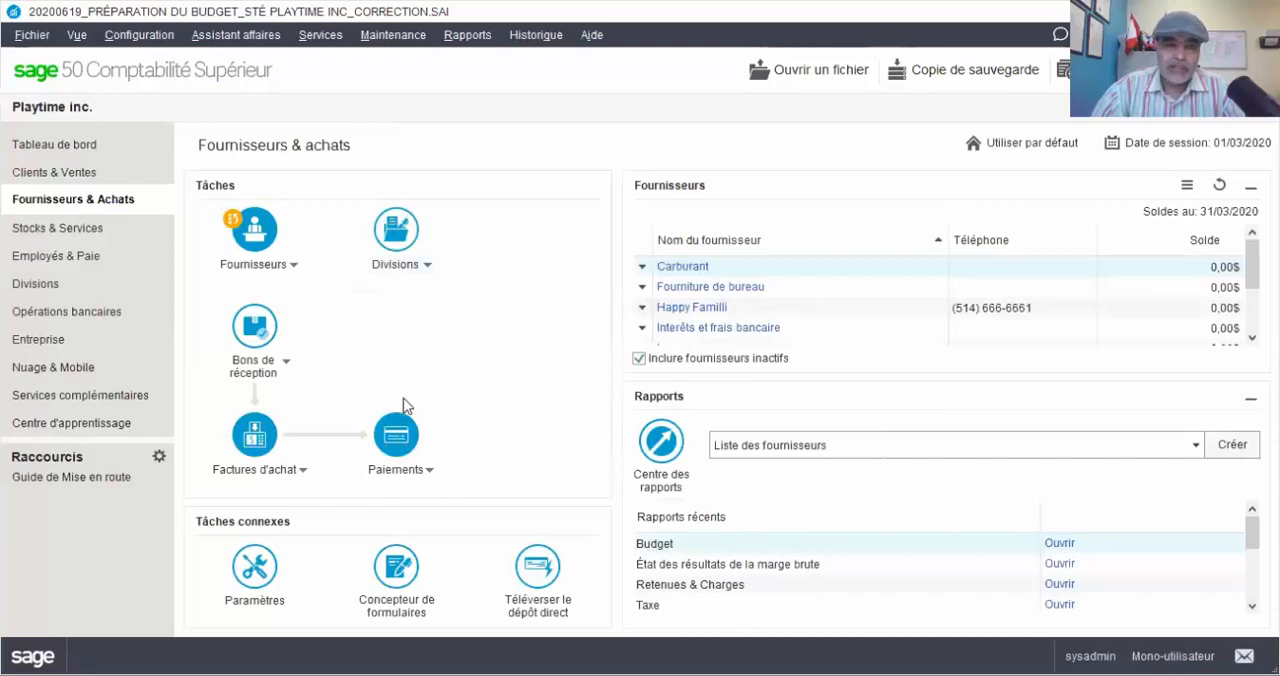
click(303, 471)
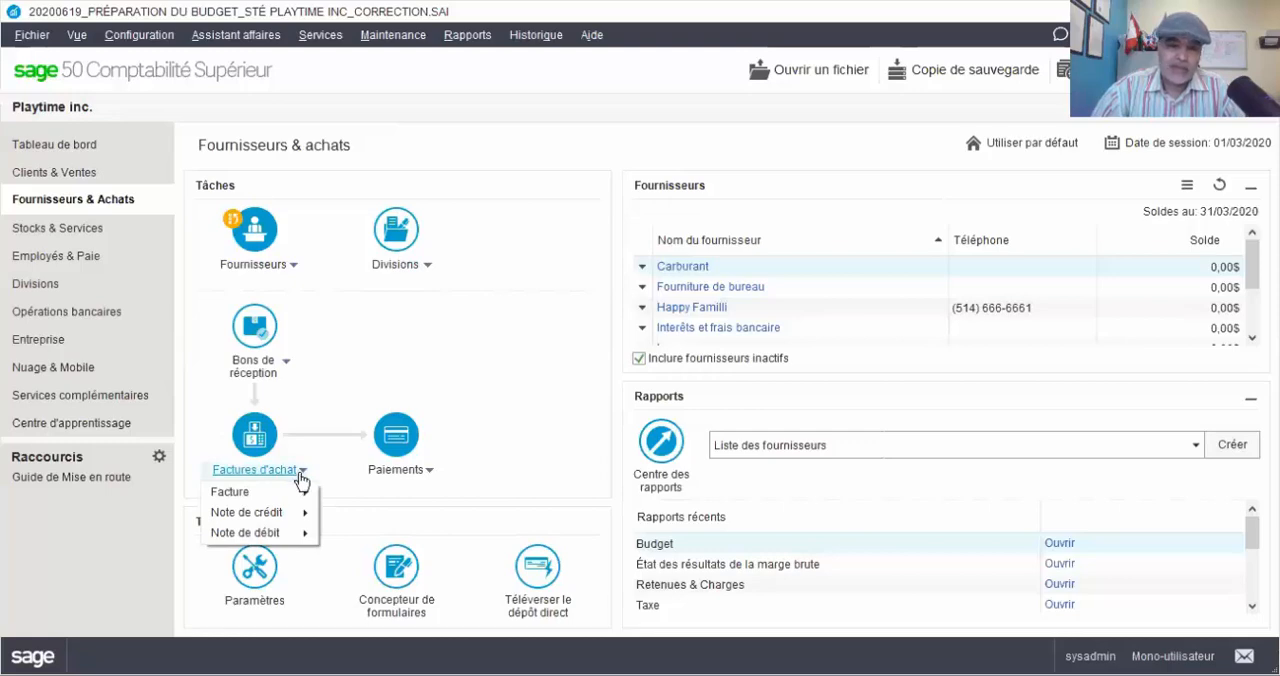
mouse_move(298, 520)
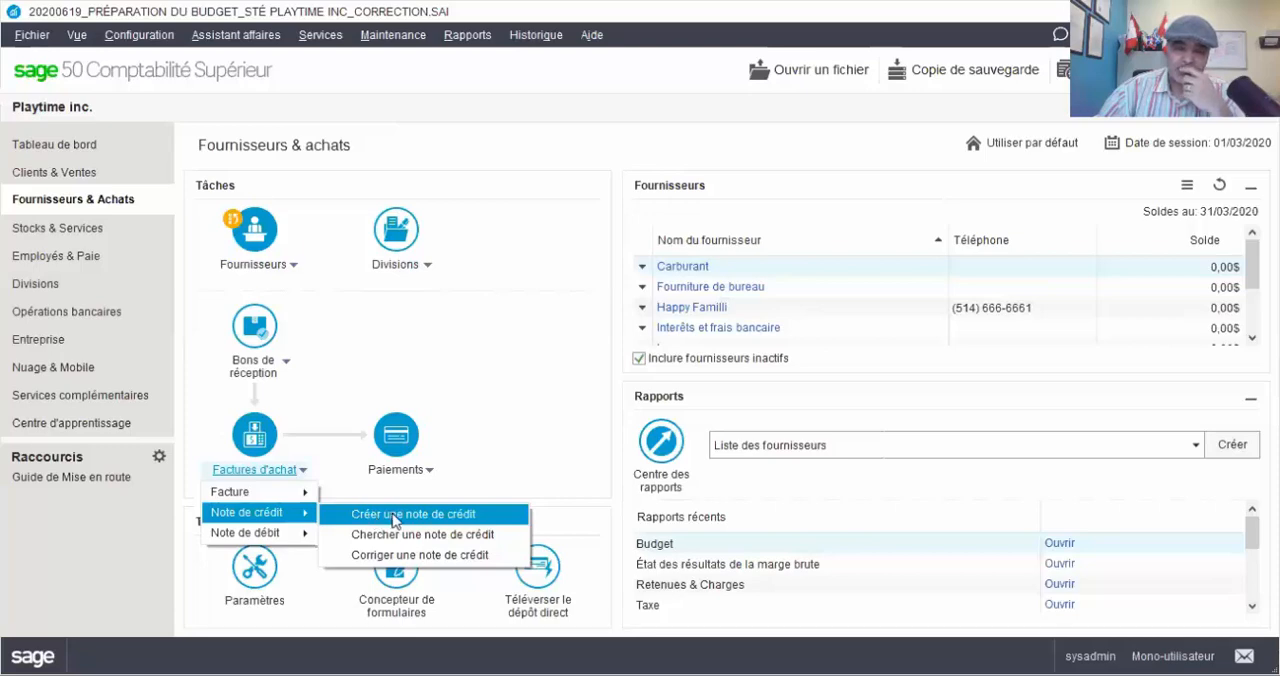
click(1160, 597)
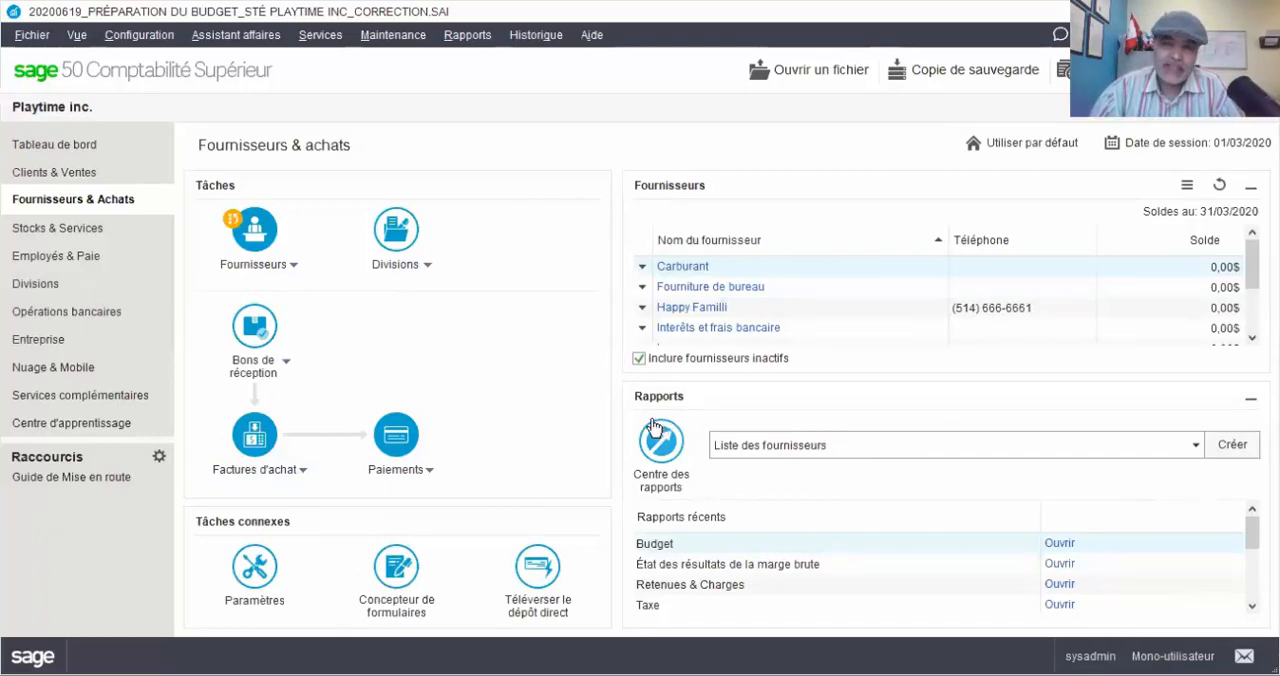
Try to create a purchase credit note with the dedicated Note de crédit function
click(292, 476)
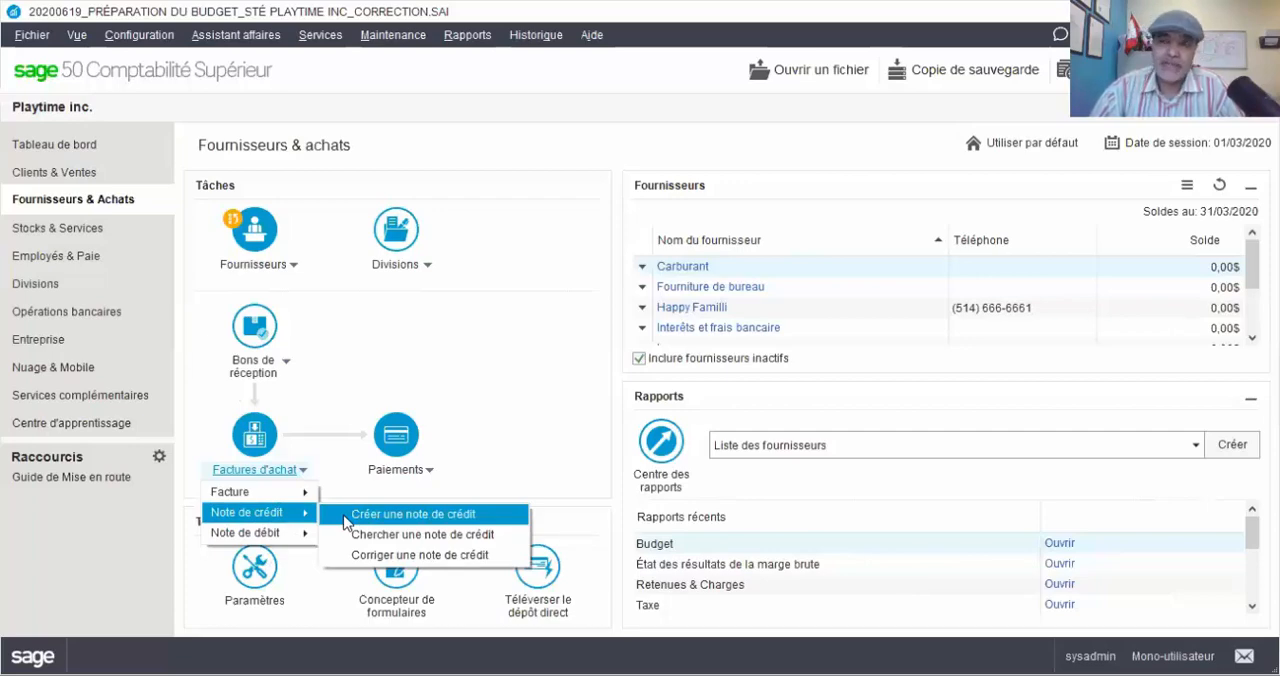
click(346, 522)
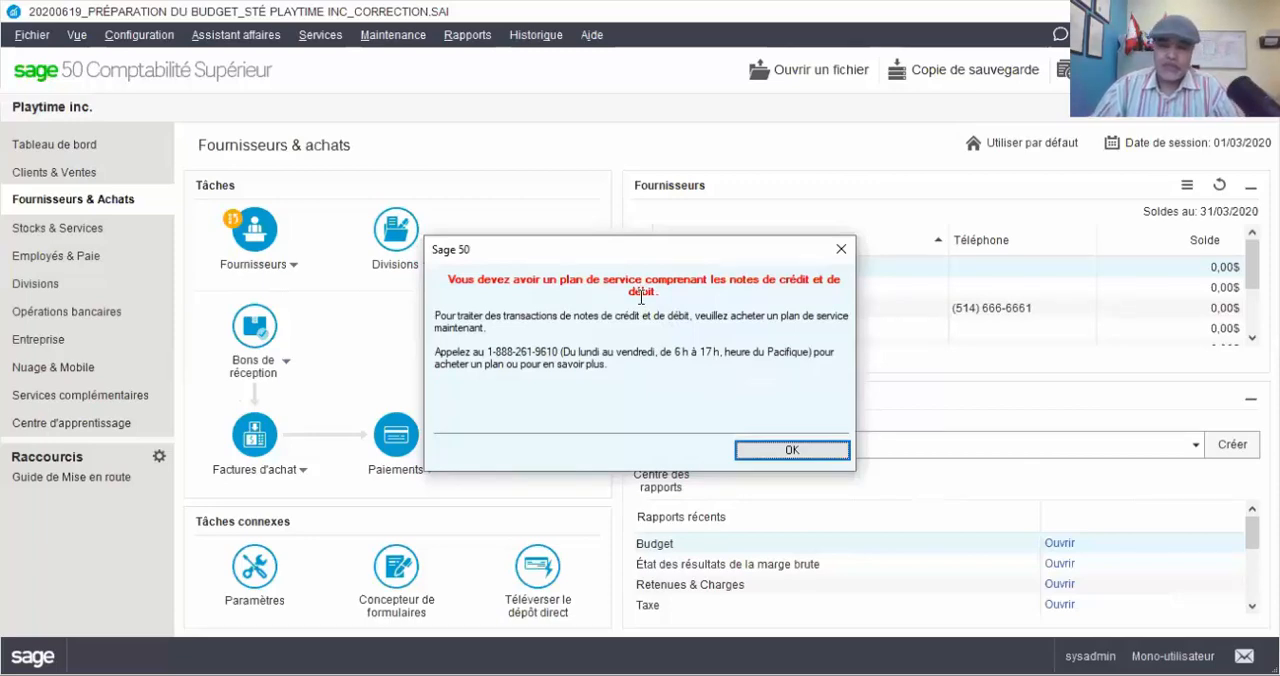
click(792, 451)
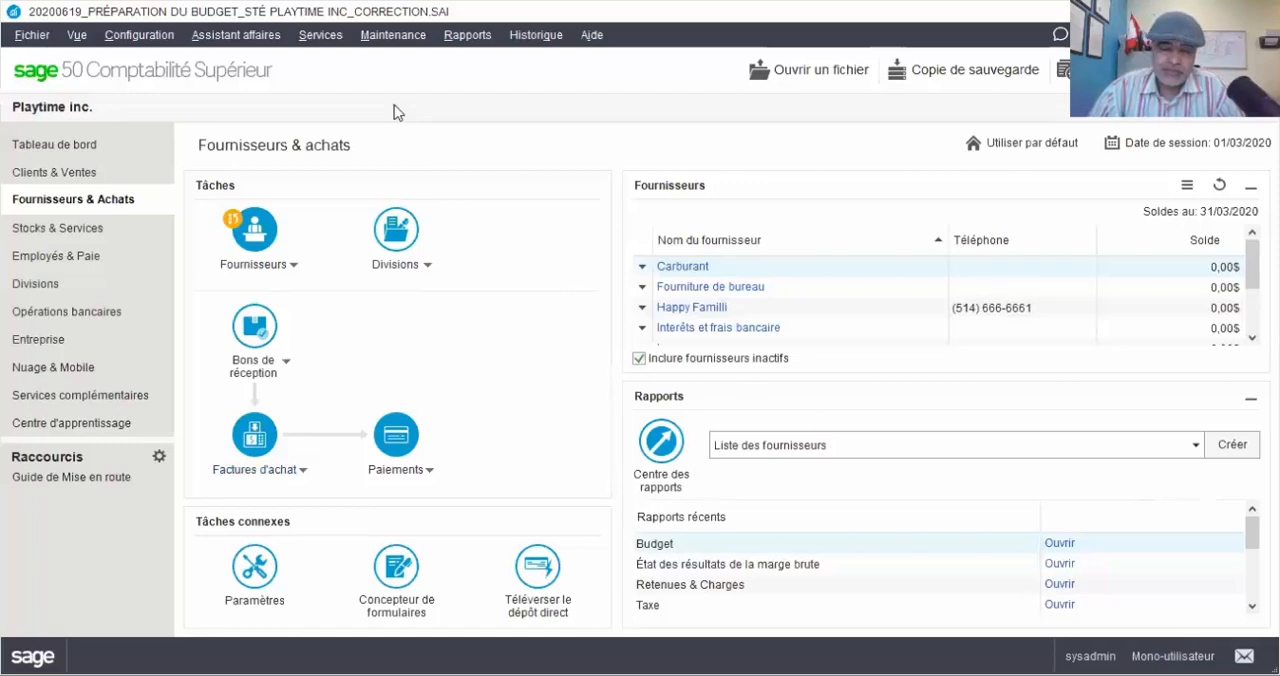
Create a new purchase invoice and select Happy Familli as the supplier
click(301, 476)
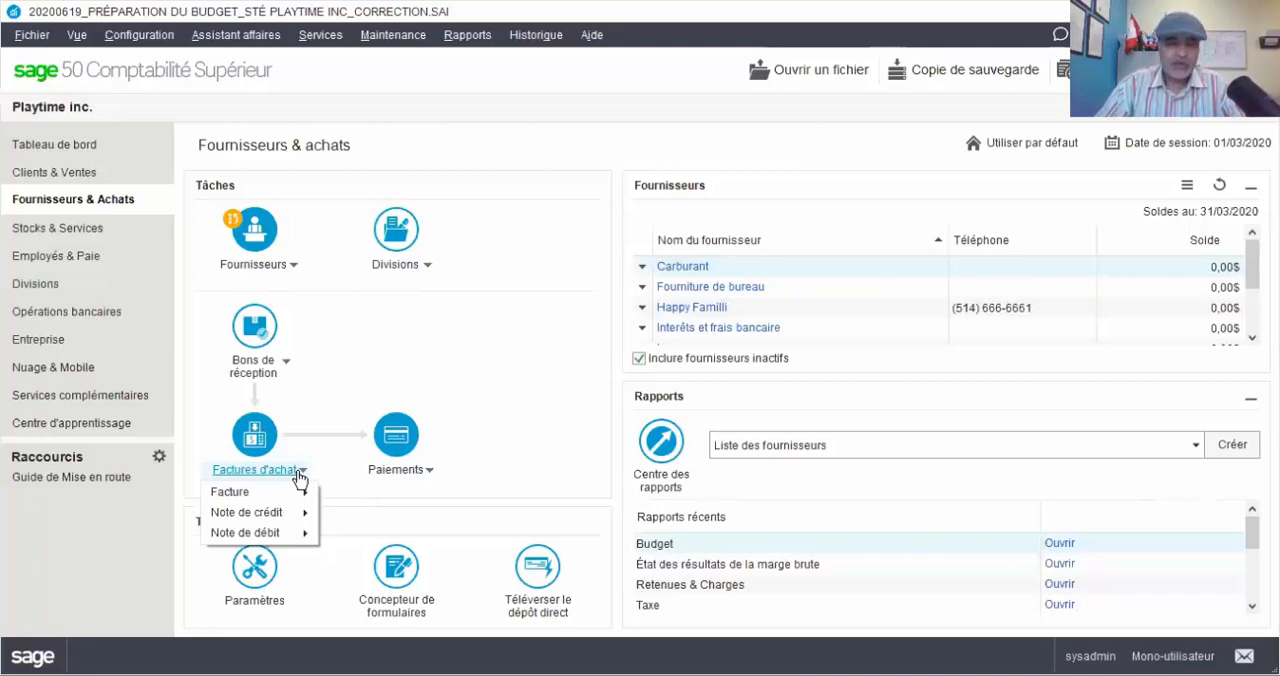
mouse_move(302, 494)
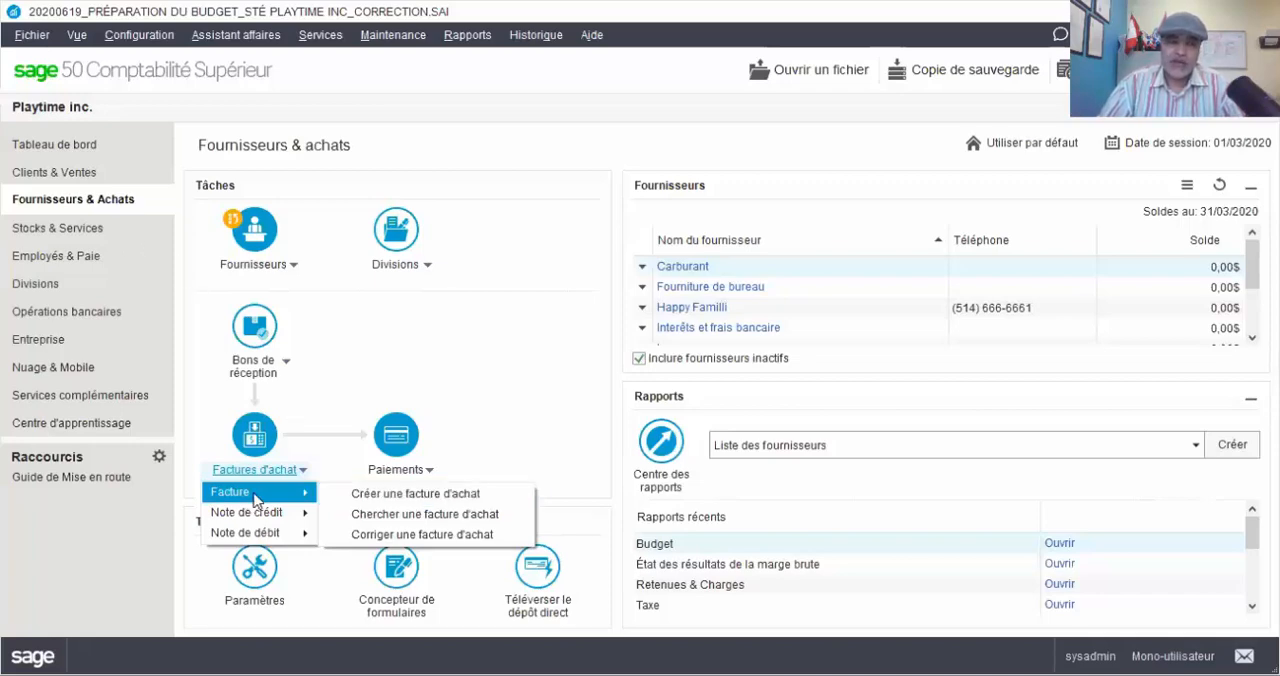
click(391, 500)
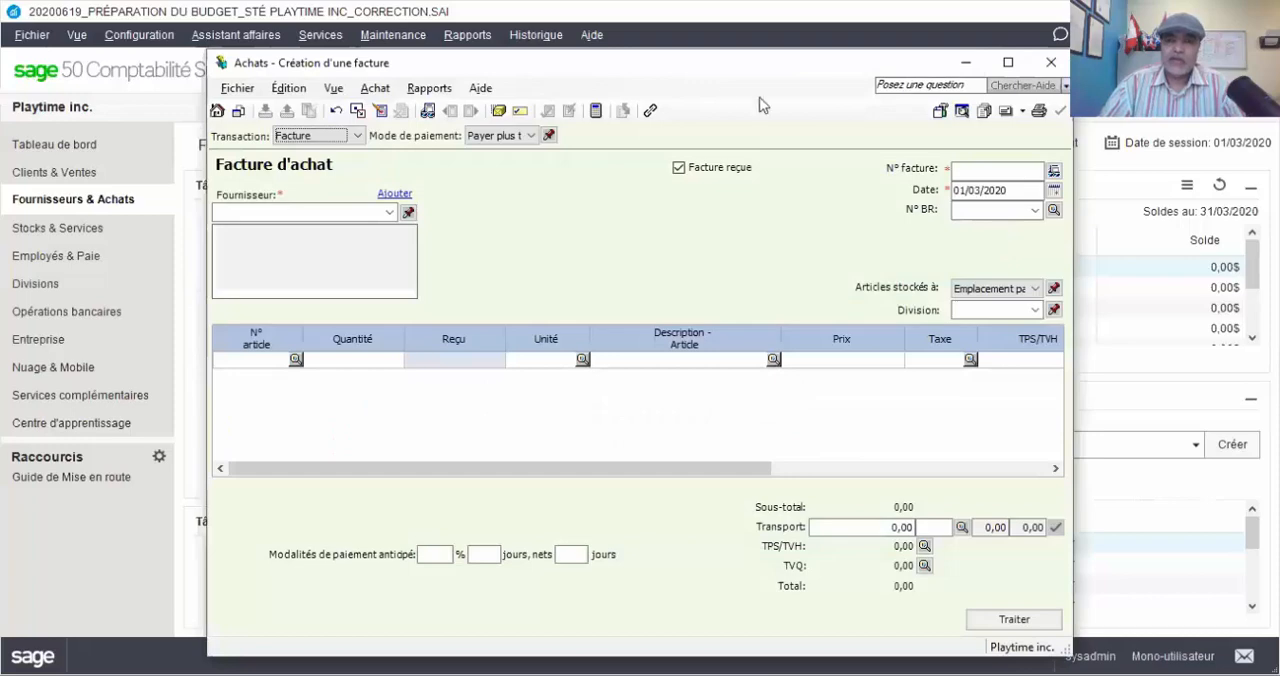
click(389, 212)
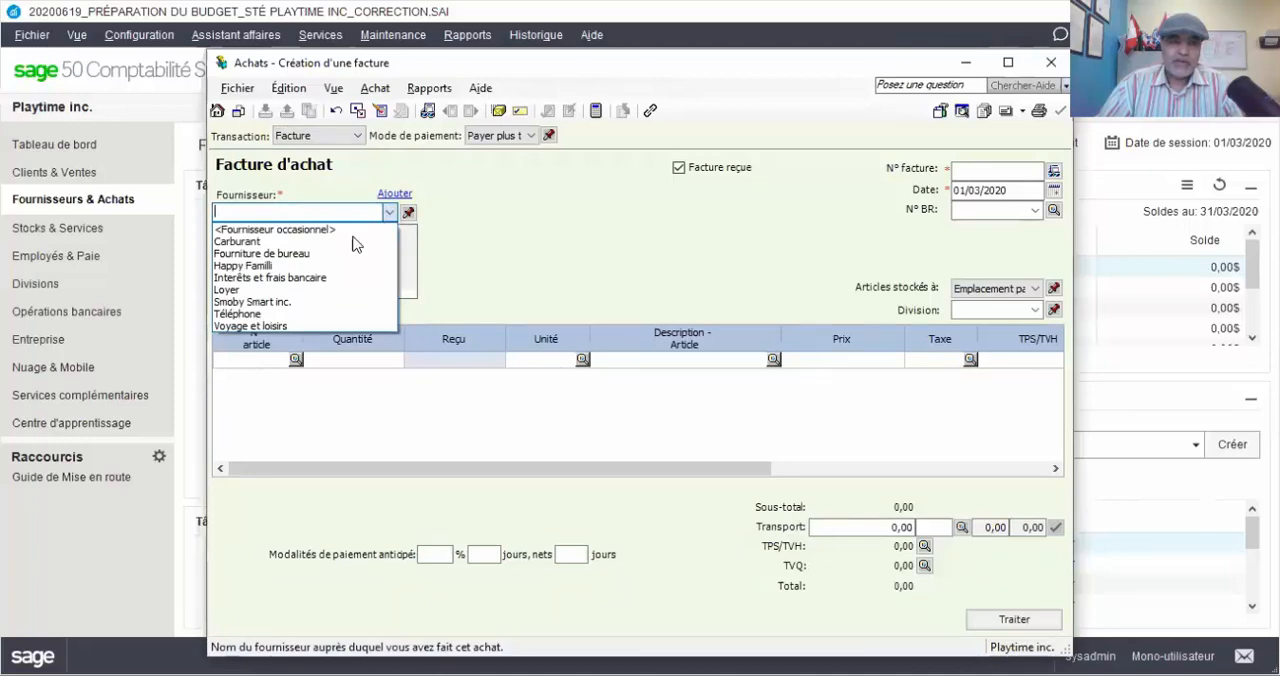
click(286, 268)
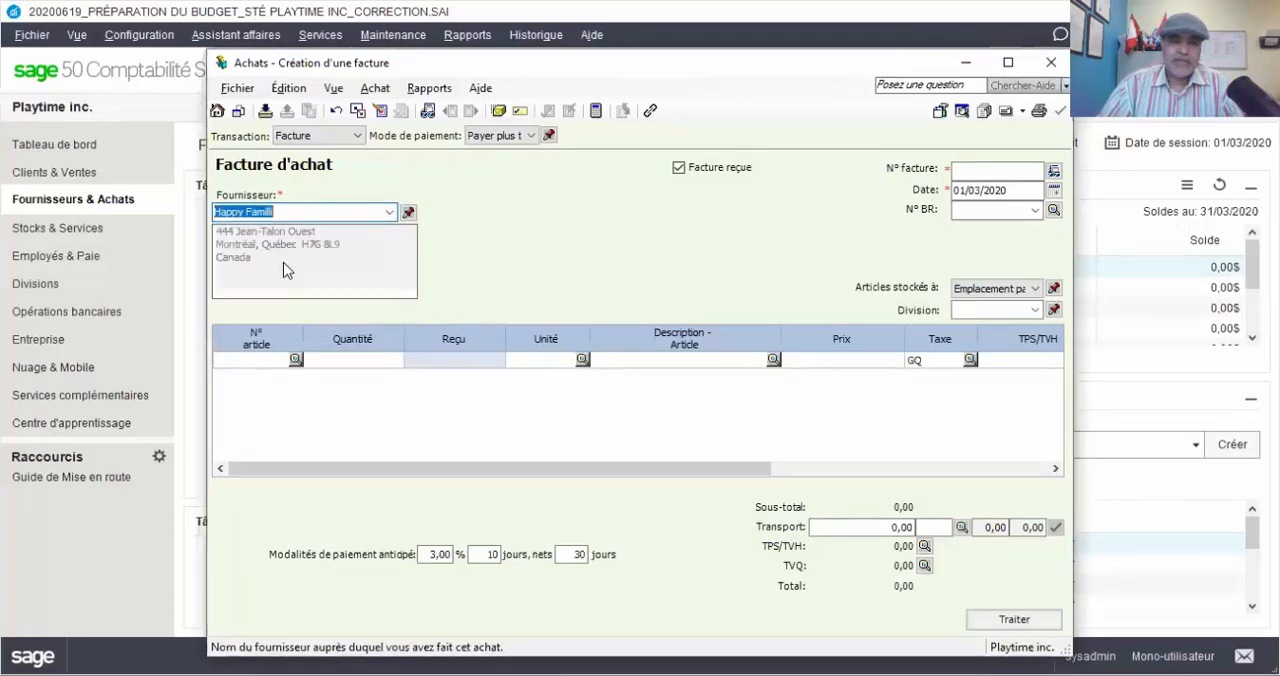
Set the purchase invoice number to NC-Fac#123/2020 and its date to 31/03/2020
click(991, 171)
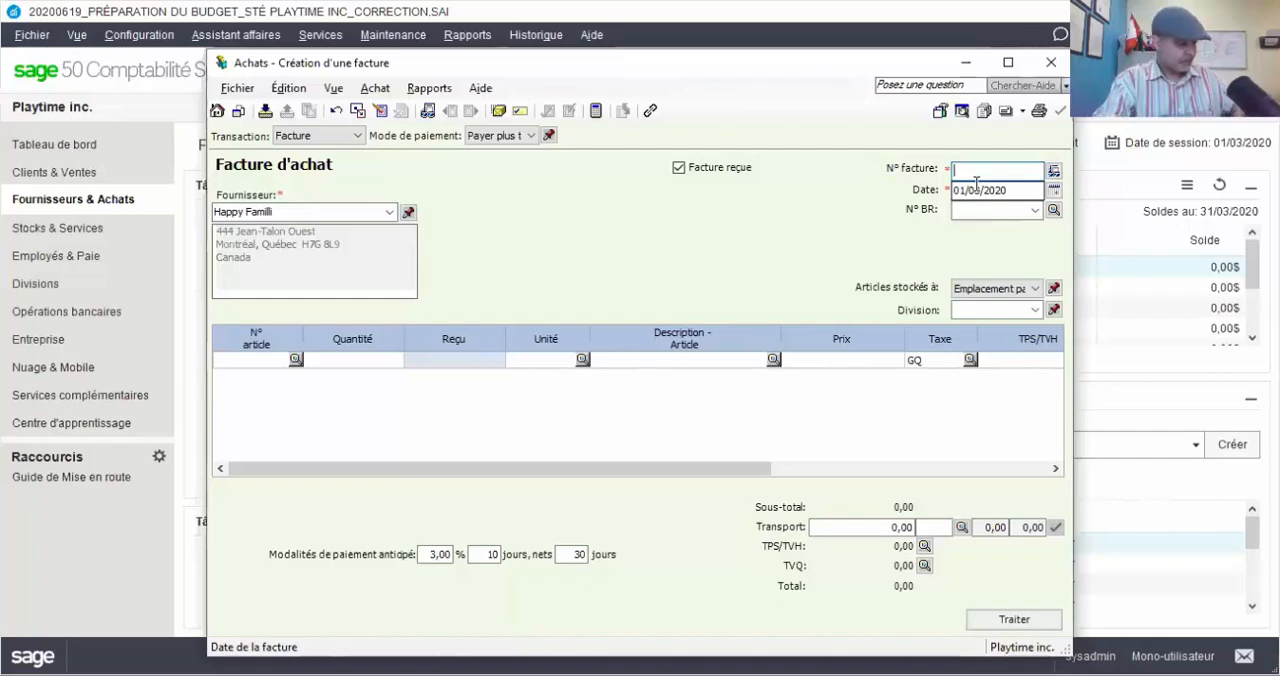
click(976, 172)
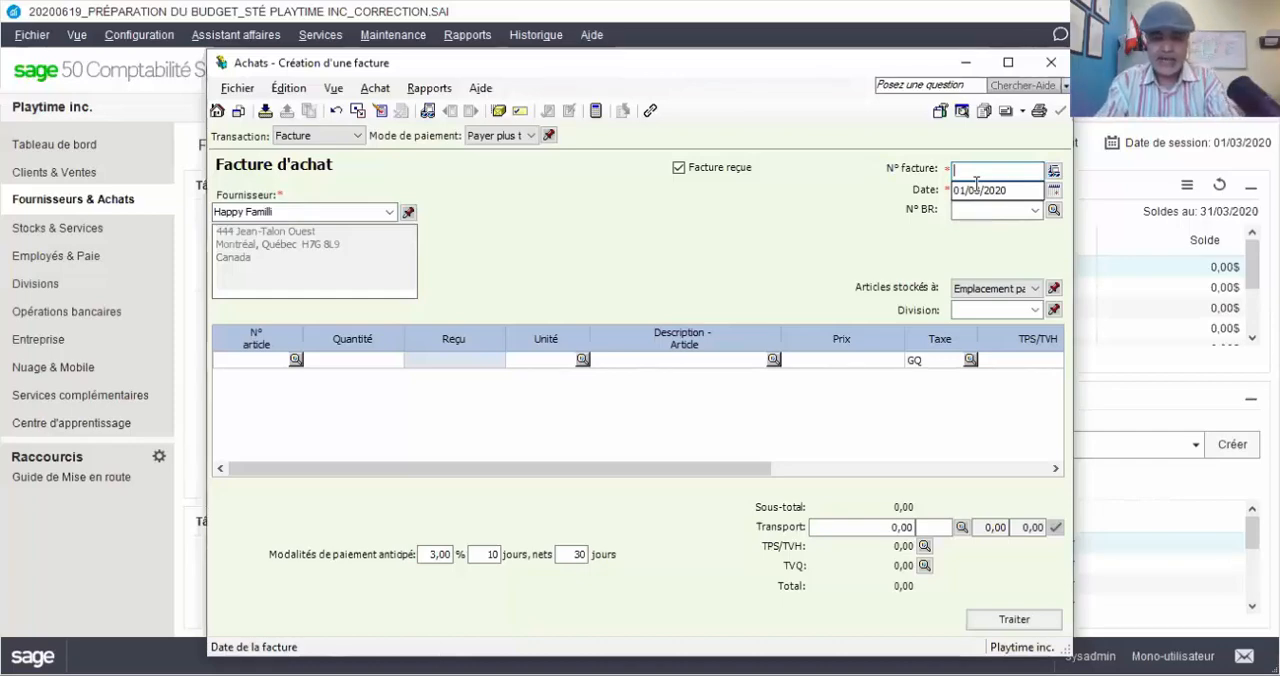
text(NC-)
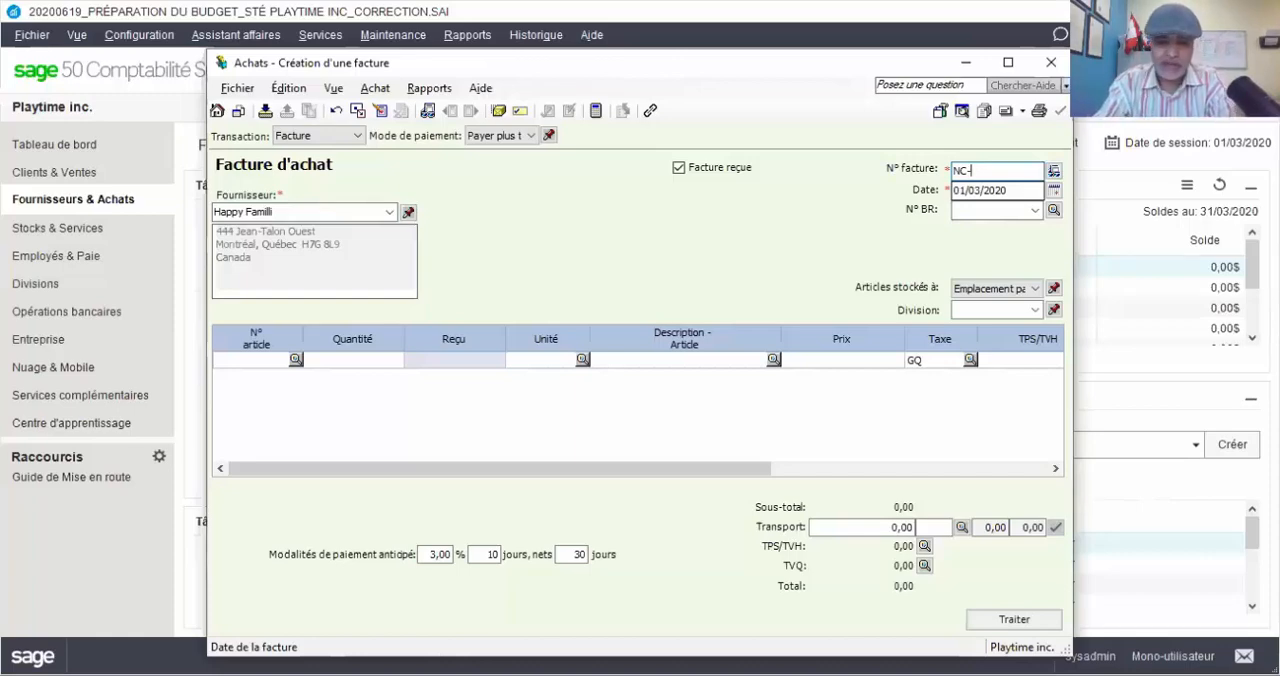
text(Fac)
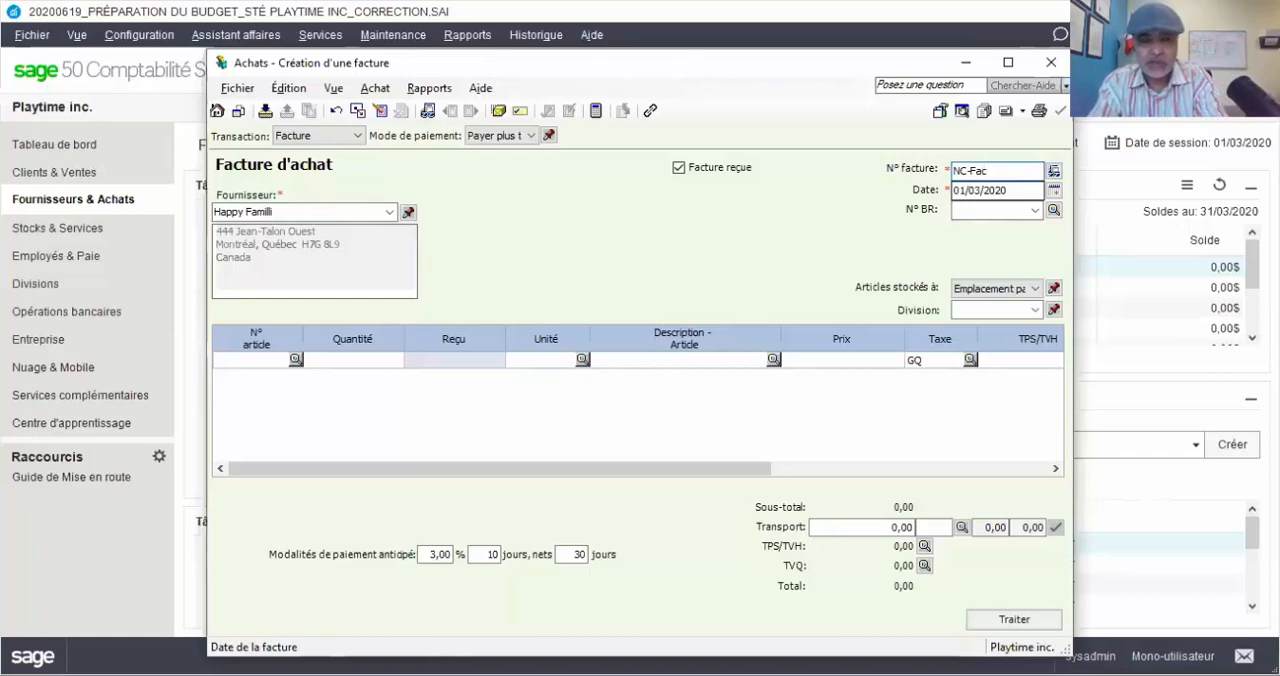
text(#12)
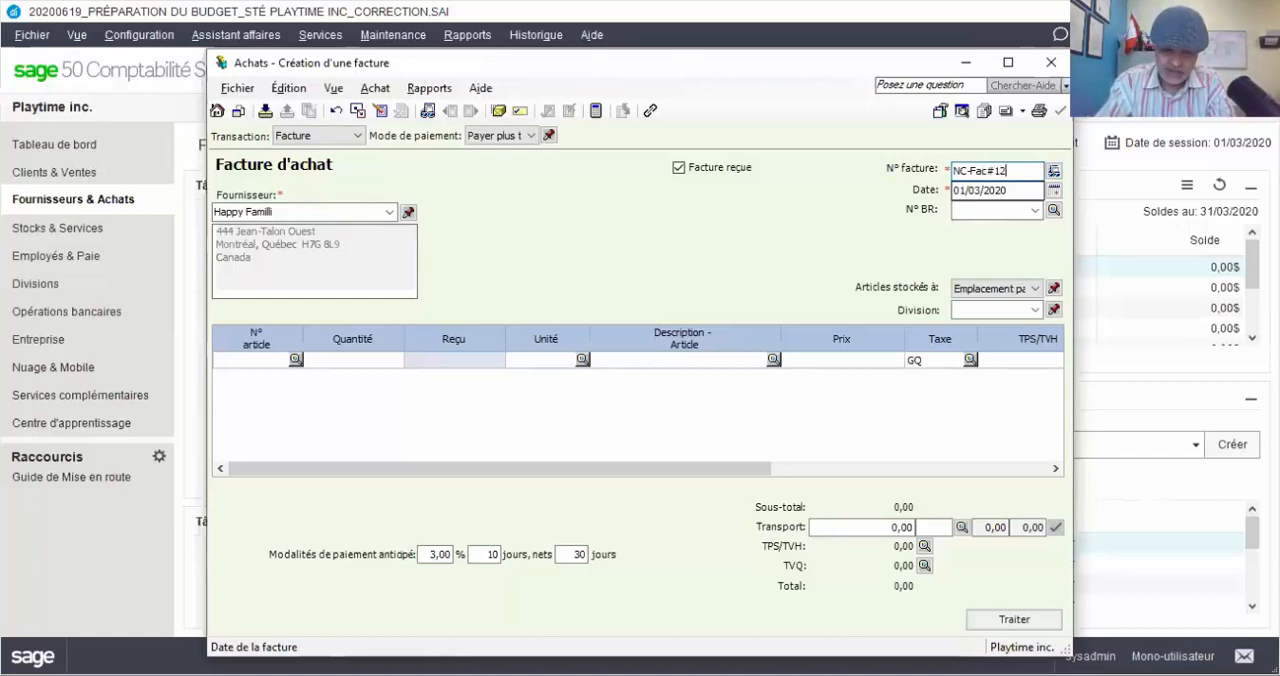
text(3/2020)
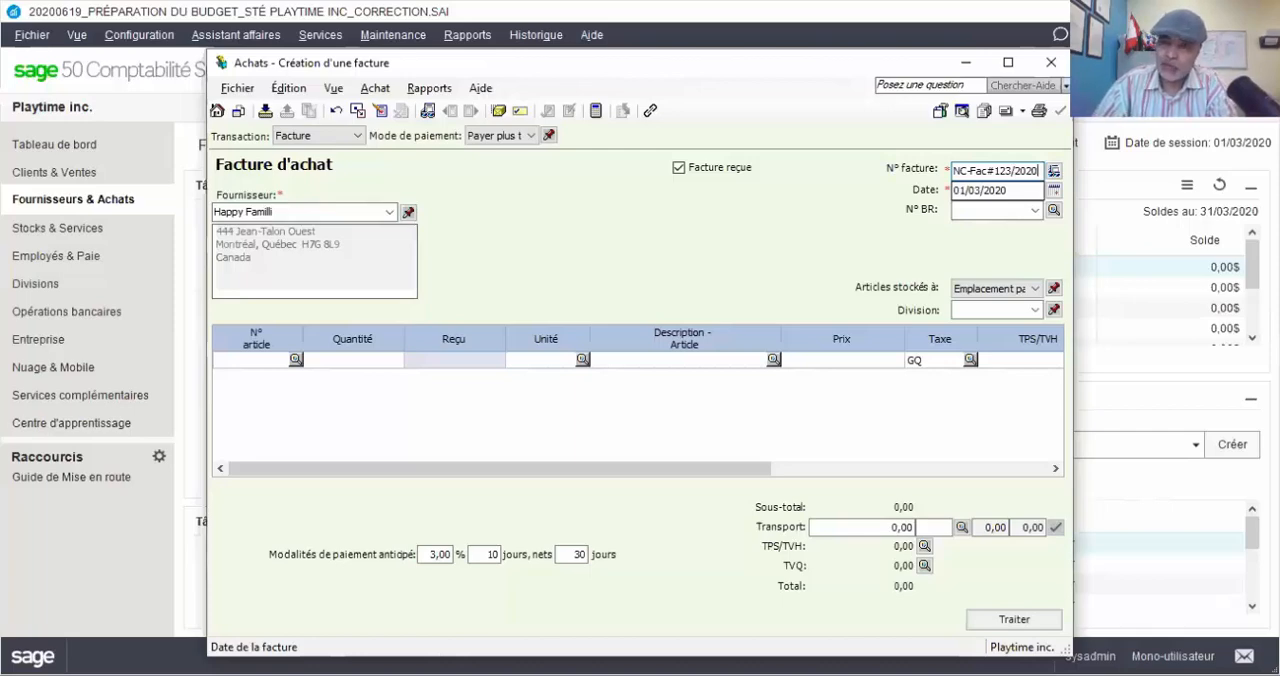
click(1055, 192)
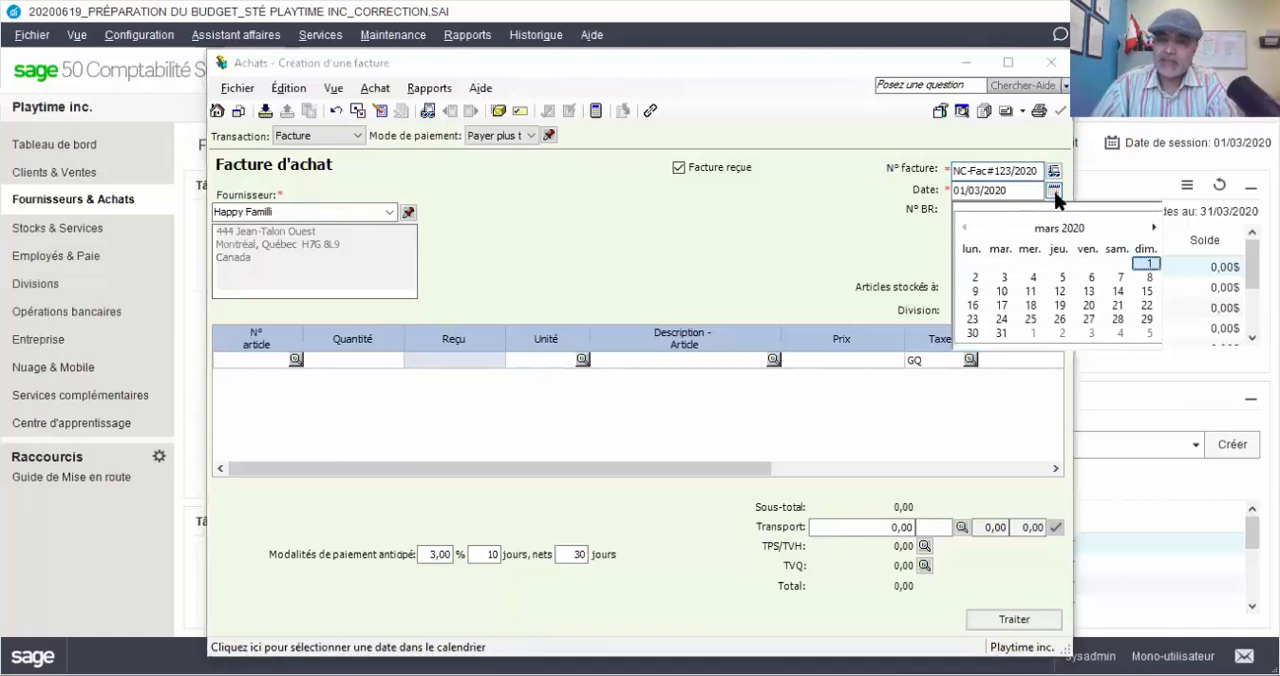
click(1002, 334)
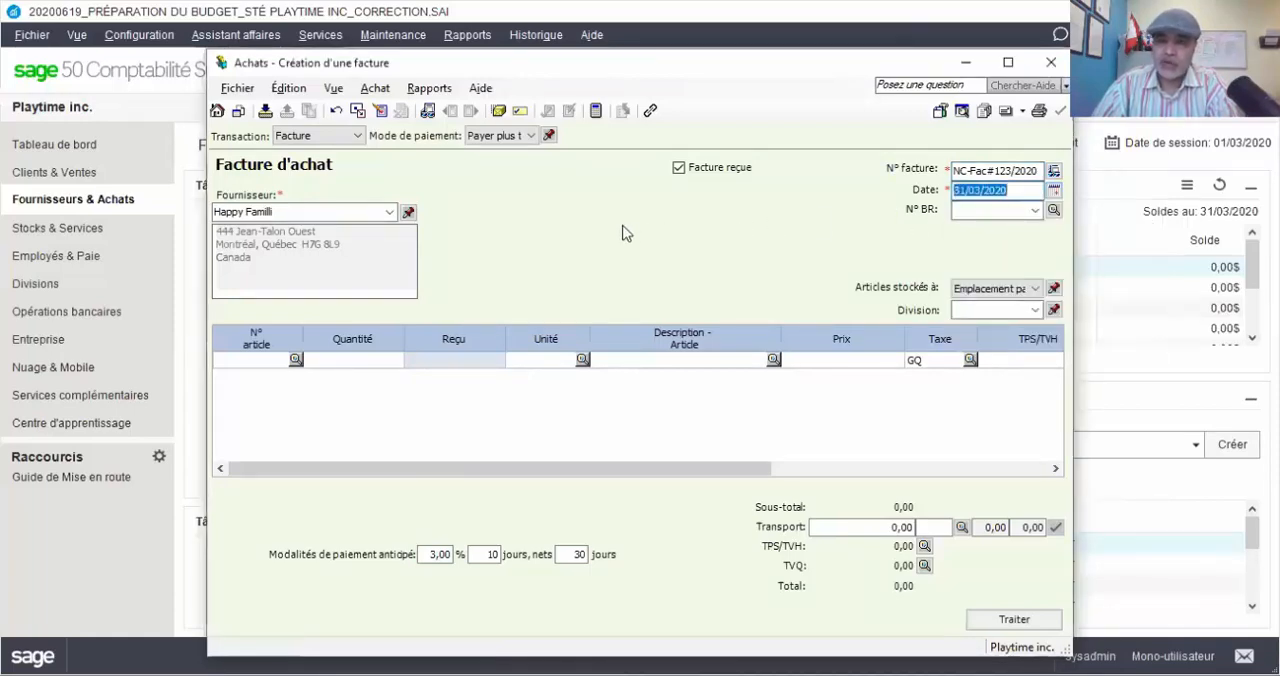
Add item CHEVBAS789 (Cheval à bascule téléguidé) on the first invoice line with a quantity of -2
key(Tab)
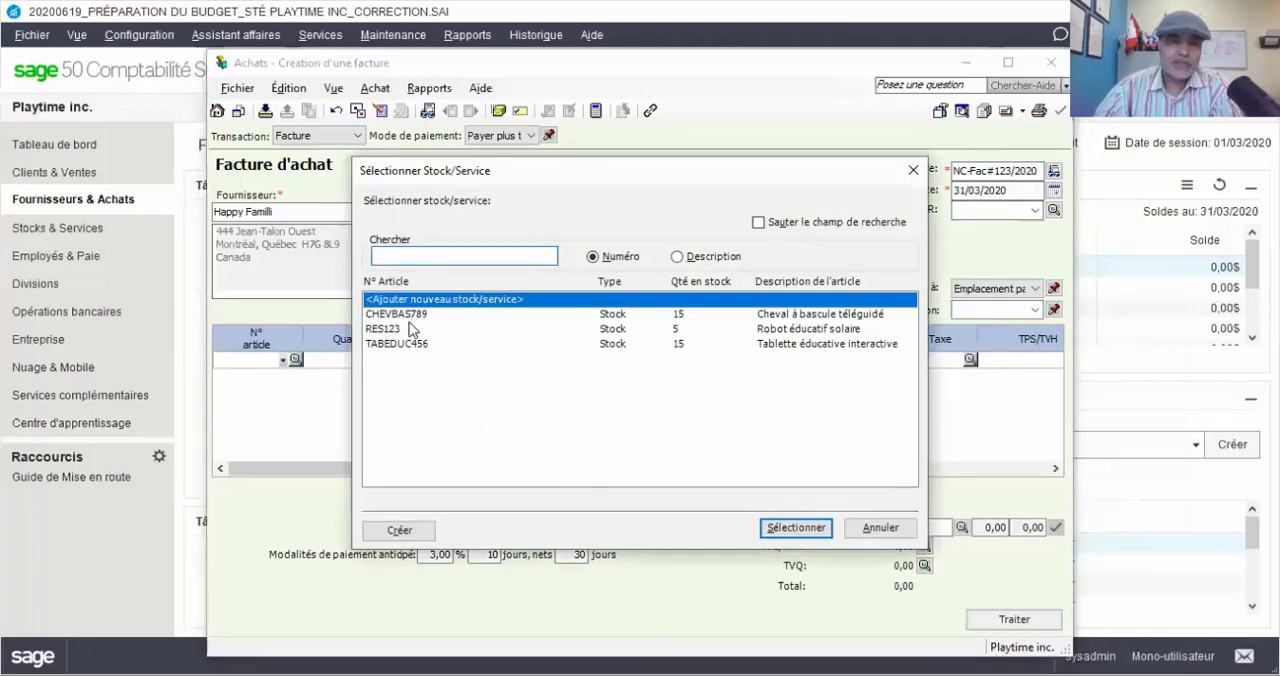
double_click(410, 316)
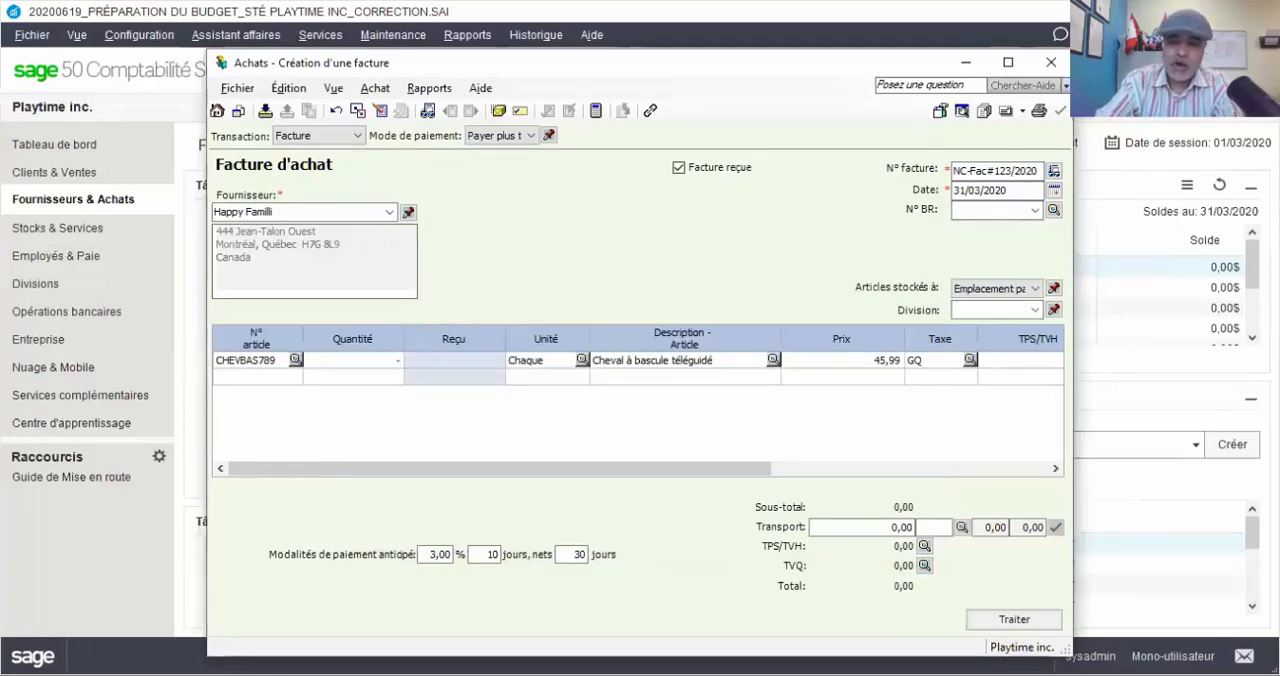
text(-2)
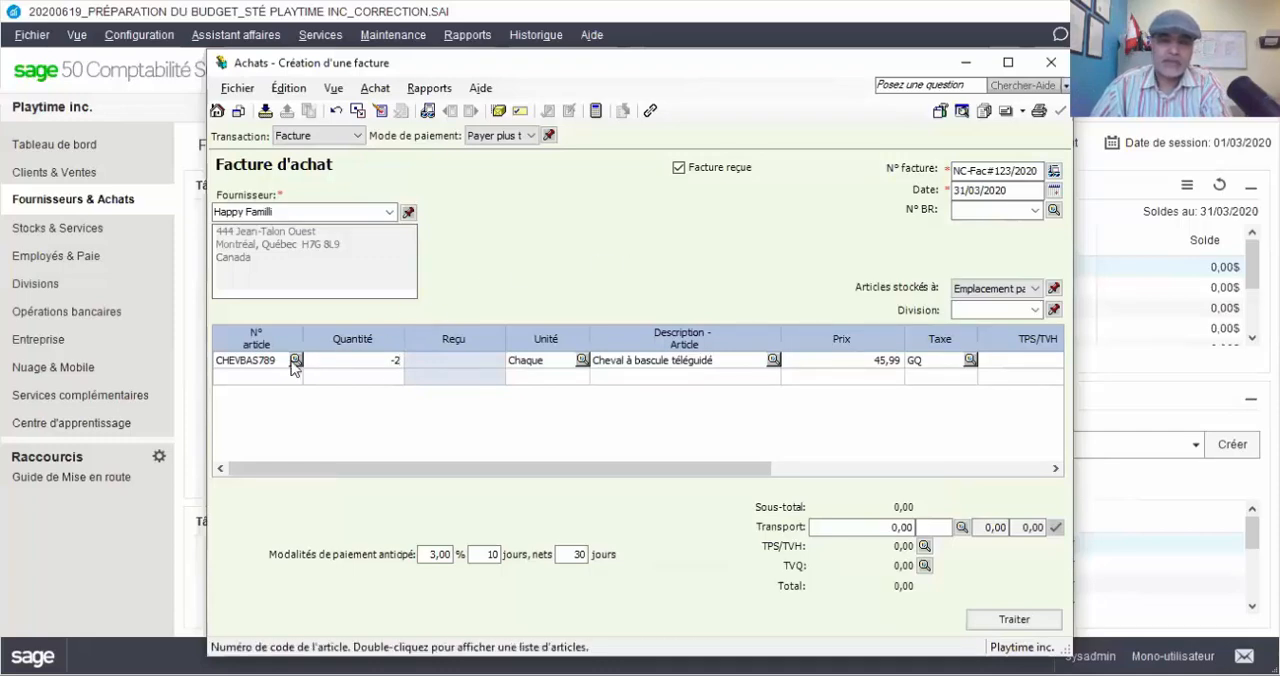
key(Tab)
key(Tab)
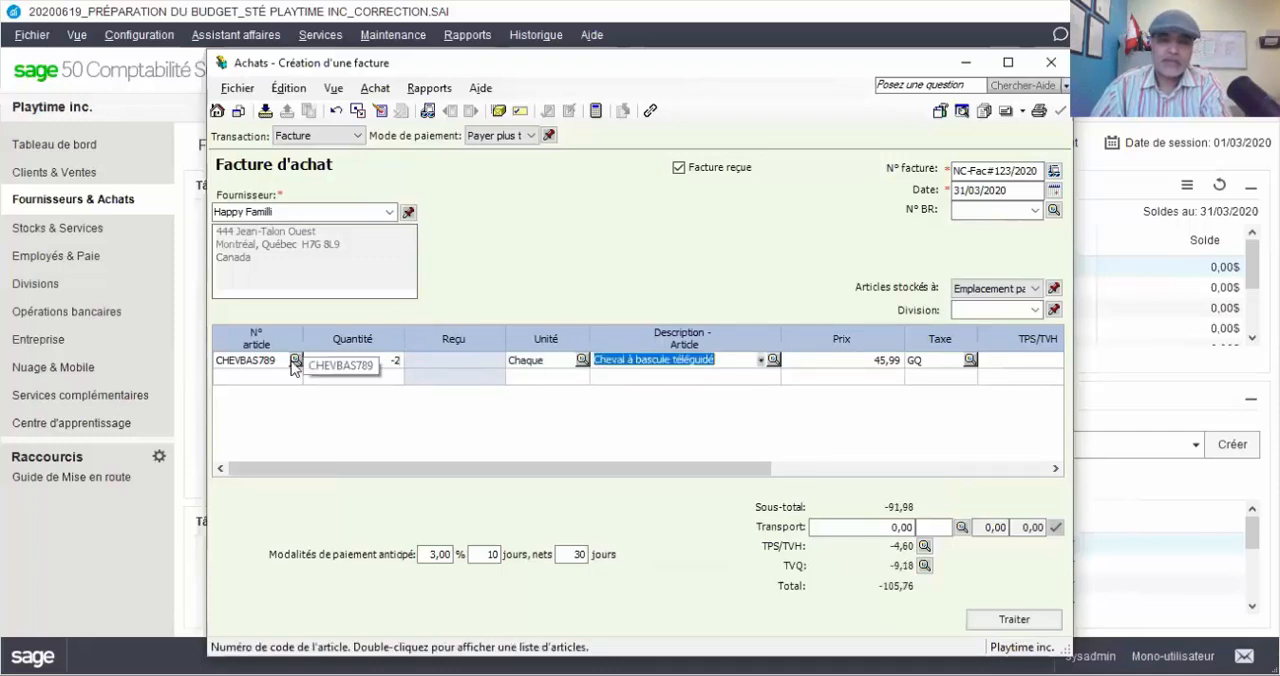
key(Tab)
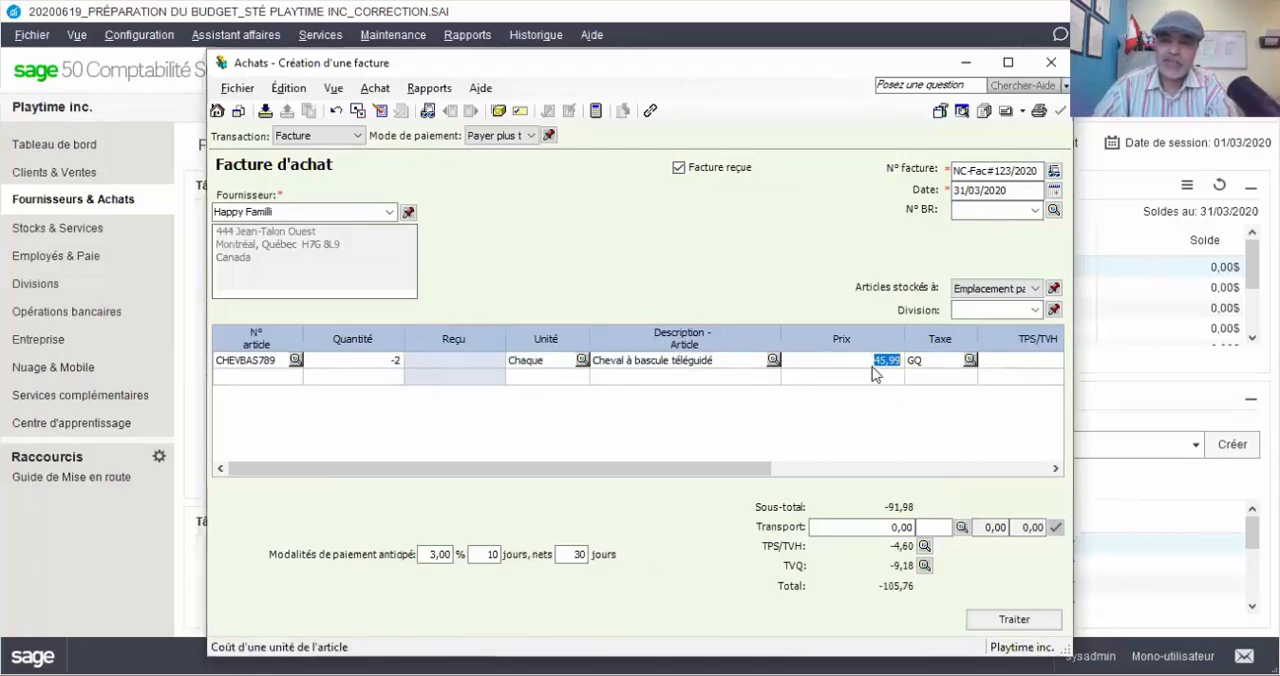
Add item RES123 (Robot éducatif solaire) on the second invoice line with a quantity of -1
click(291, 375)
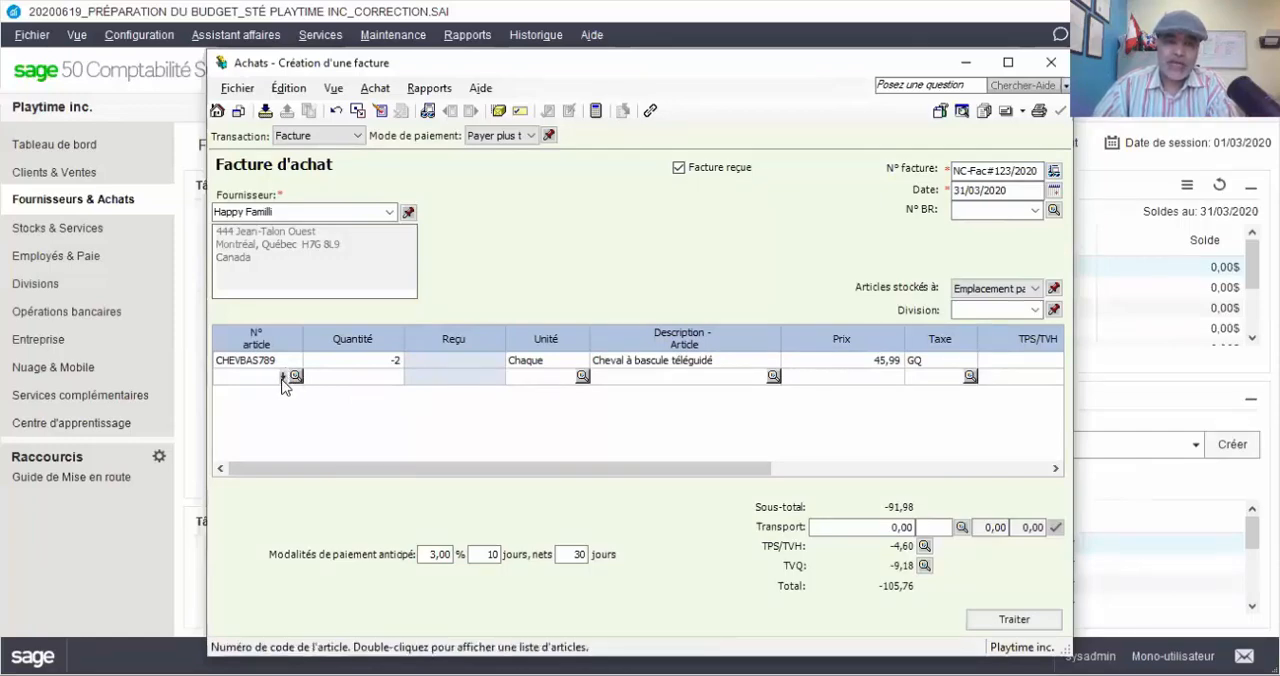
click(283, 378)
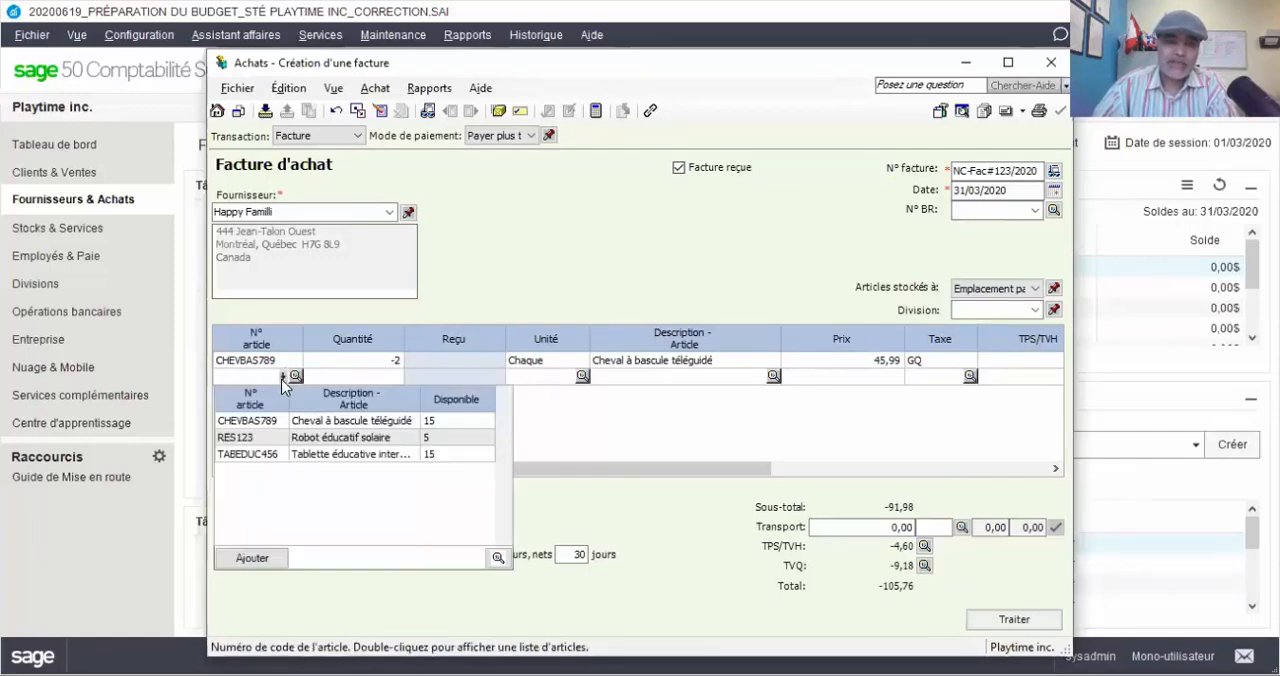
click(374, 443)
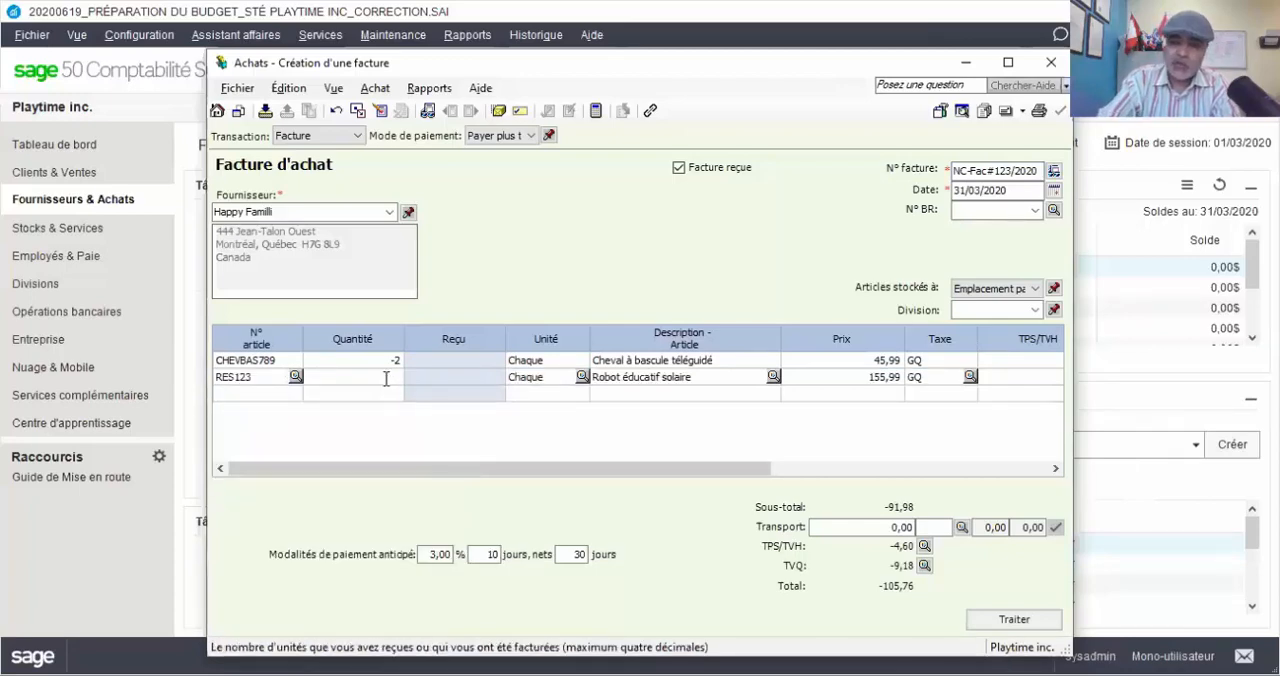
text(-1)
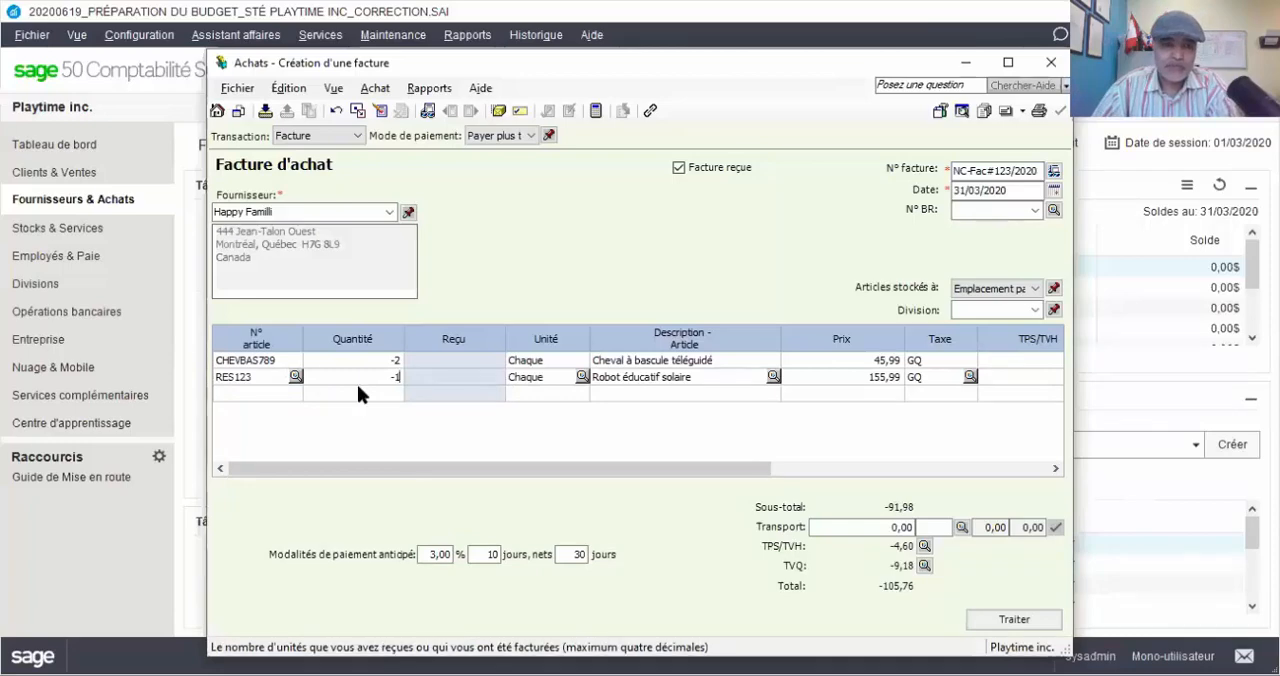
Add item TABEDUC456 (Tablette éducative interactive) on the third invoice line with a quantity of -5
click(282, 394)
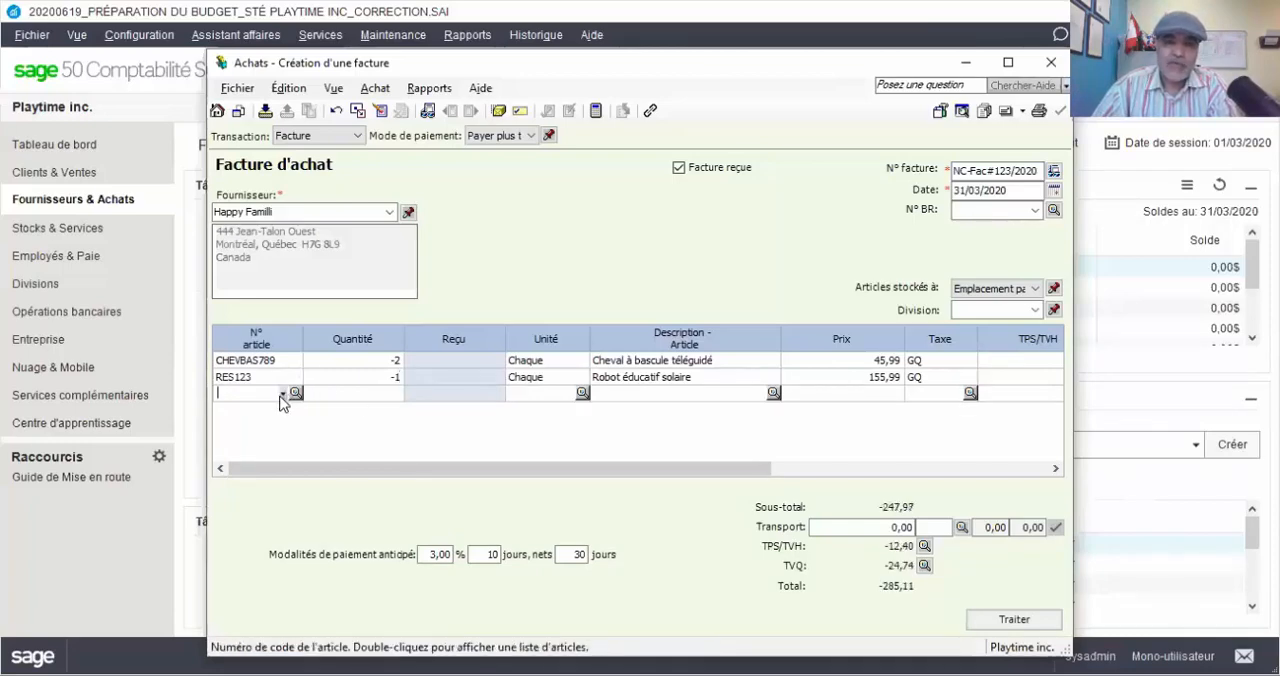
double_click(282, 396)
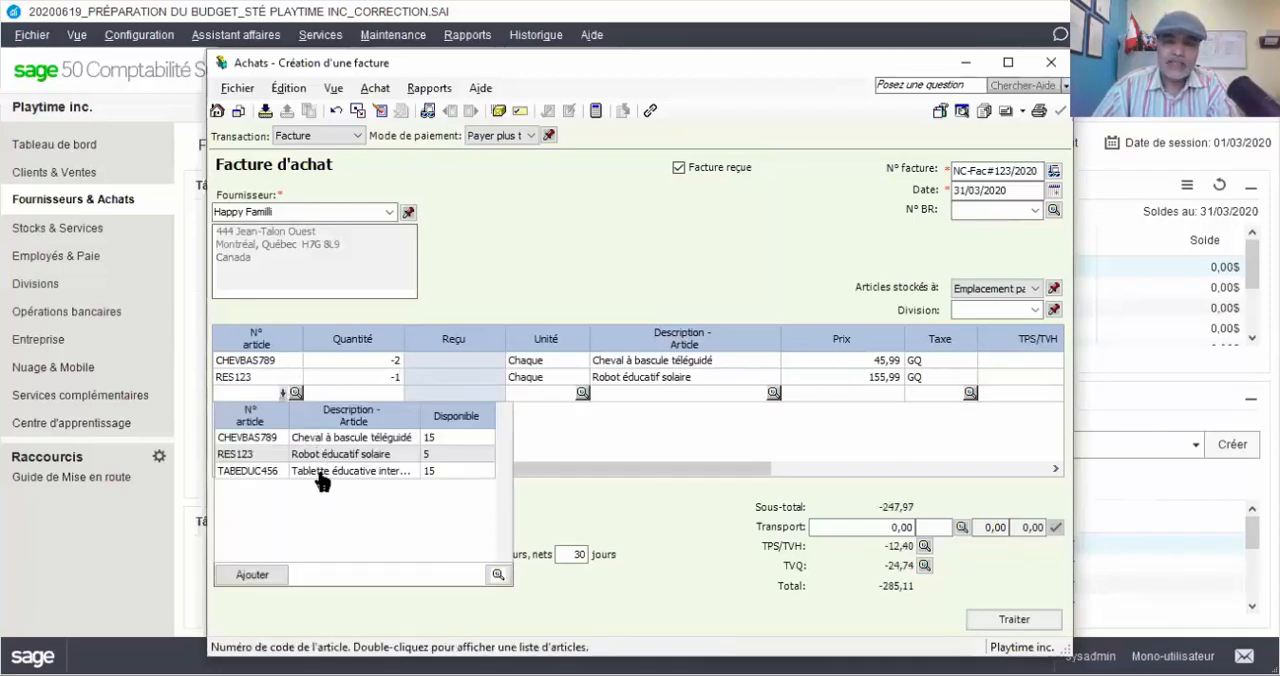
double_click(321, 480)
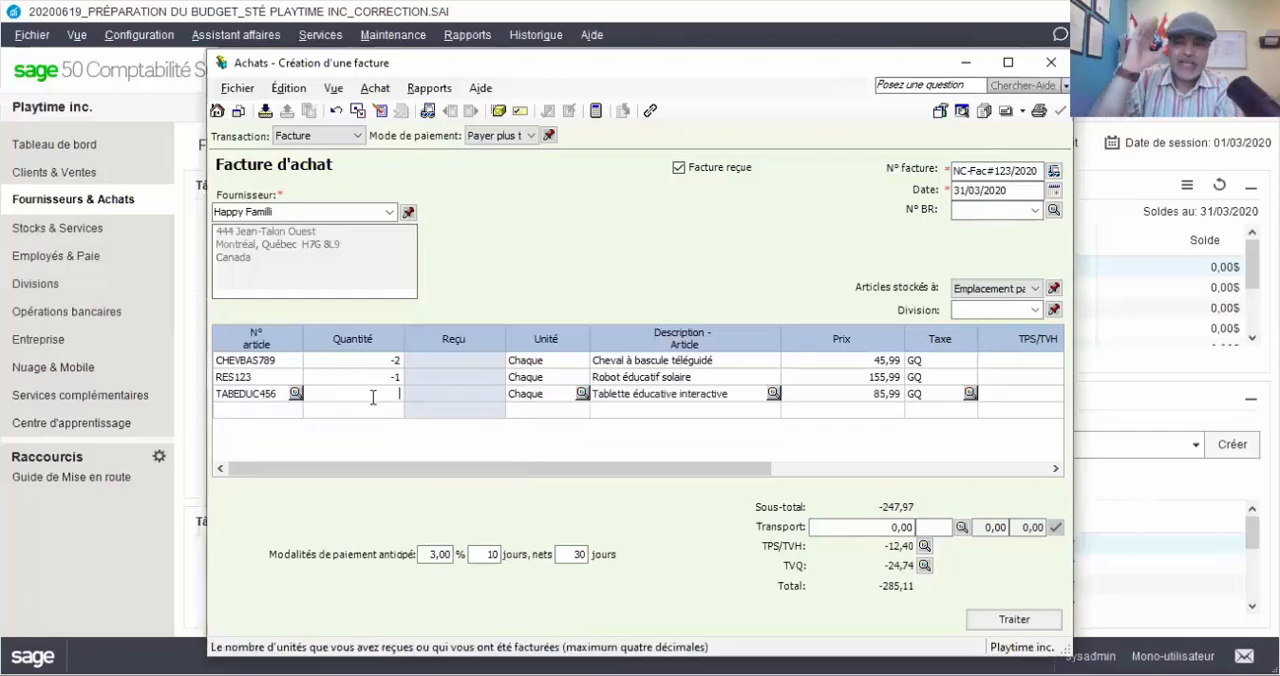
text(-5)
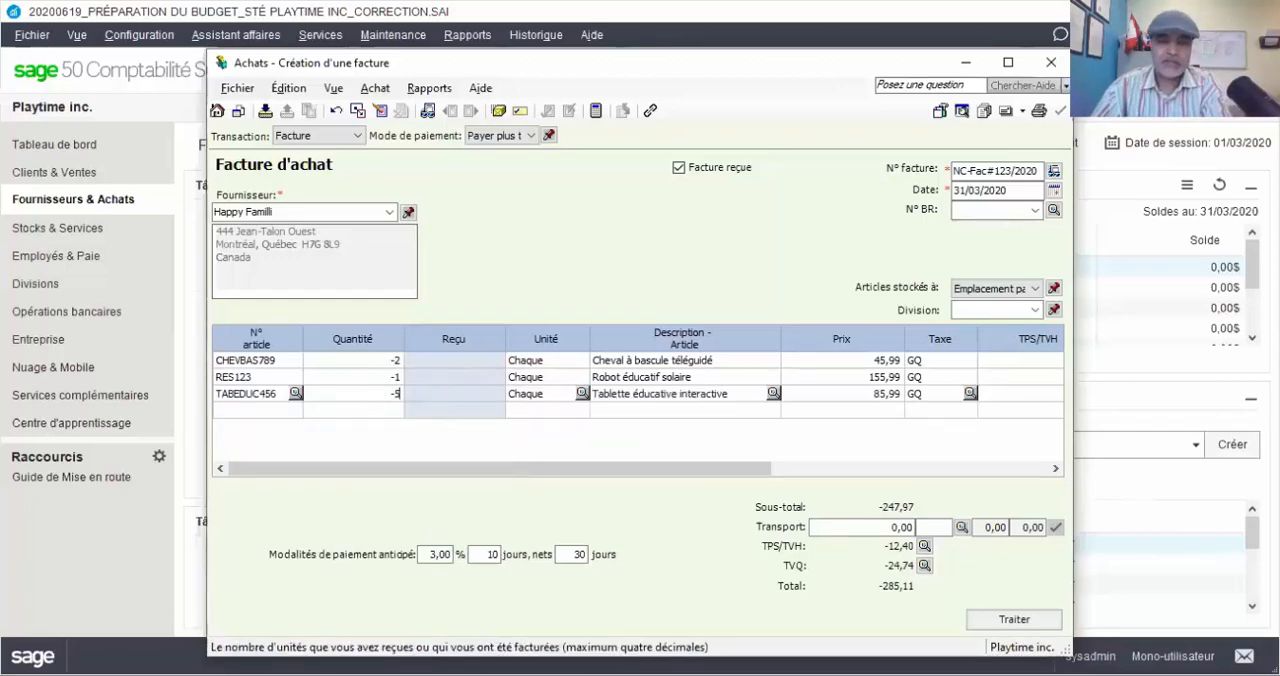
key(Tab)
key(Tab)
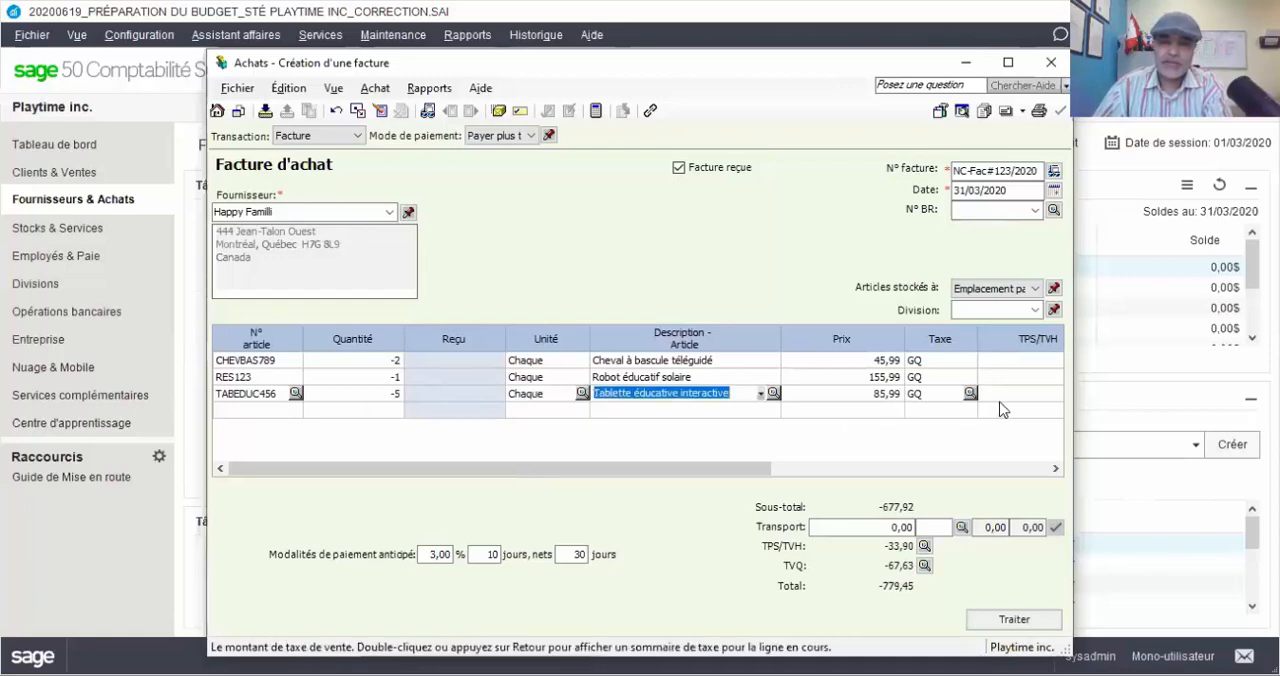
key(Tab)
key(Tab)
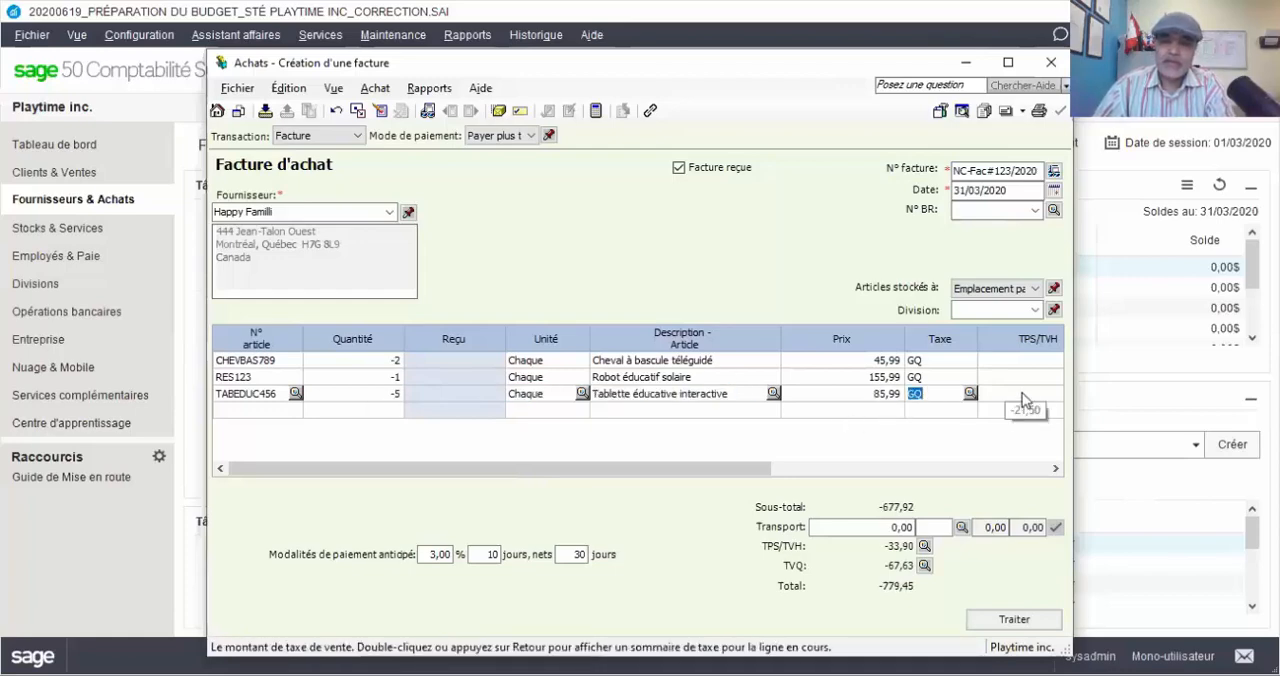
Try to preview the purchase invoice before printing, and examine its journal entry in the purchase transaction details report
click(964, 112)
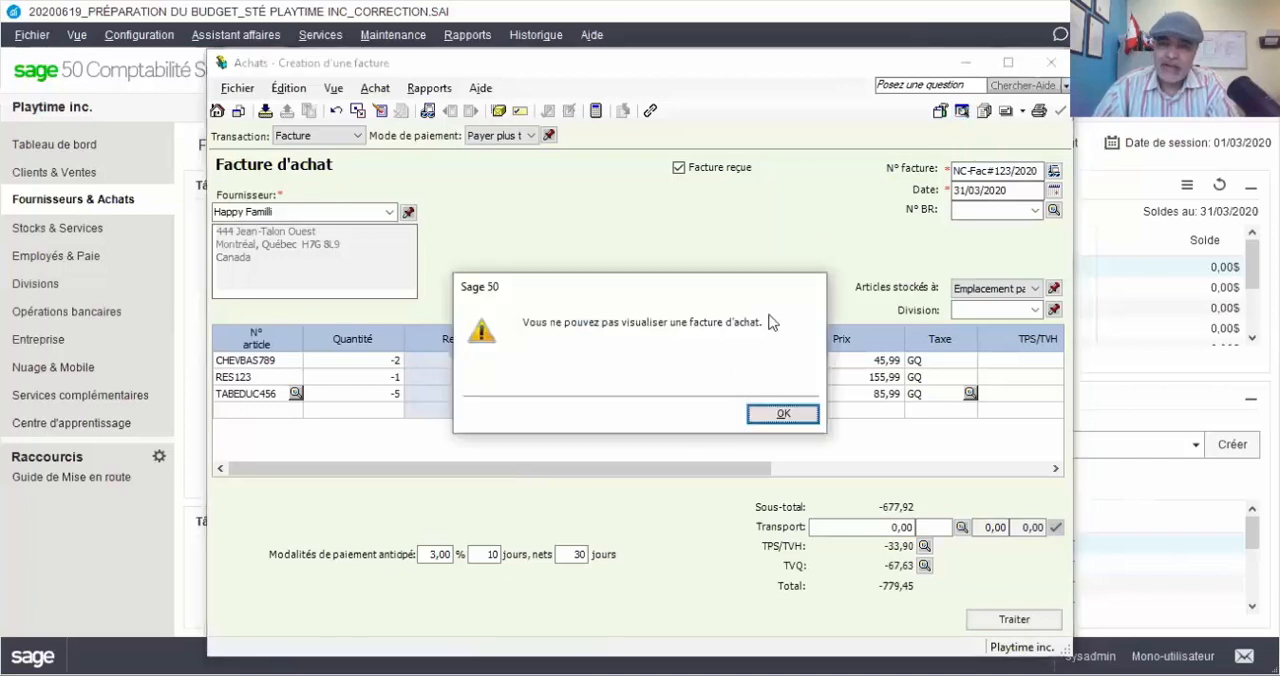
click(759, 416)
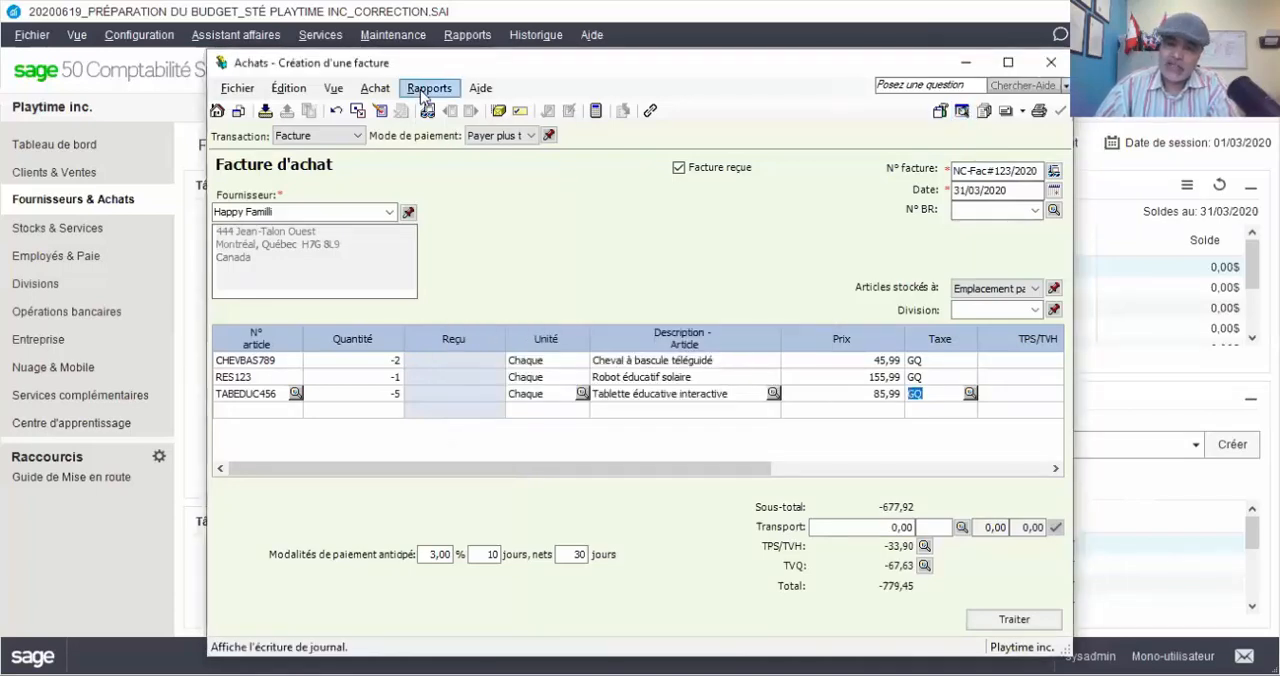
click(422, 92)
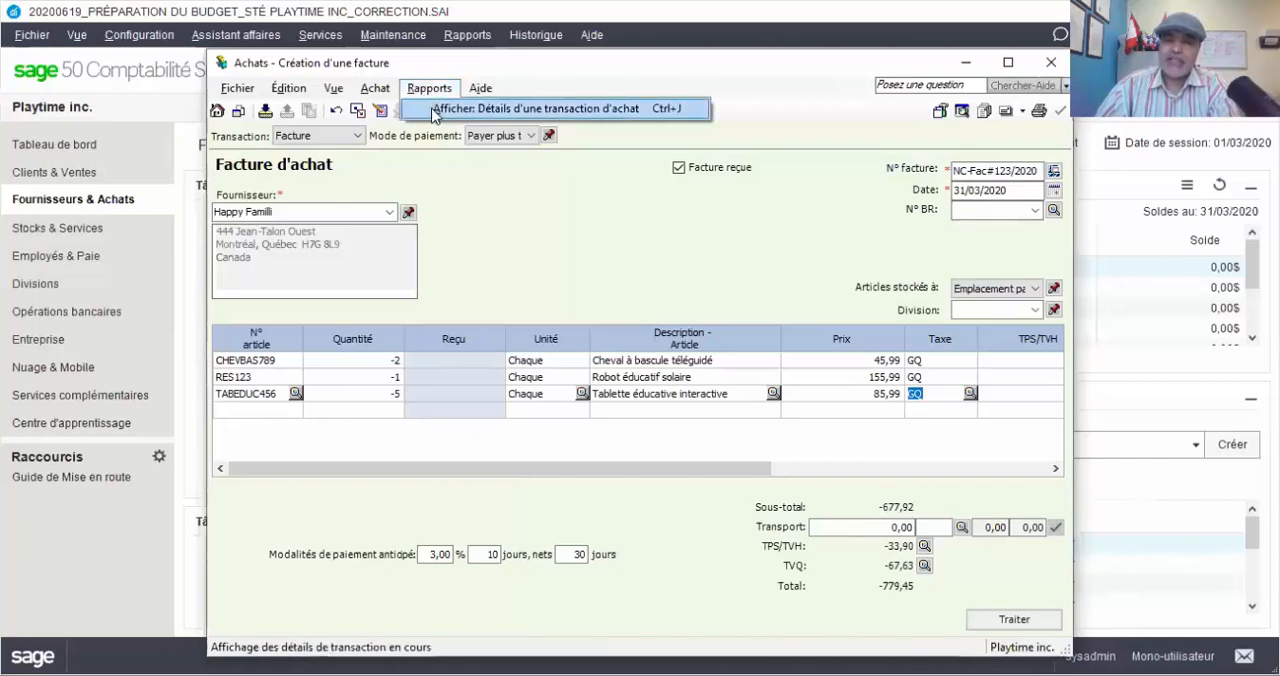
click(435, 112)
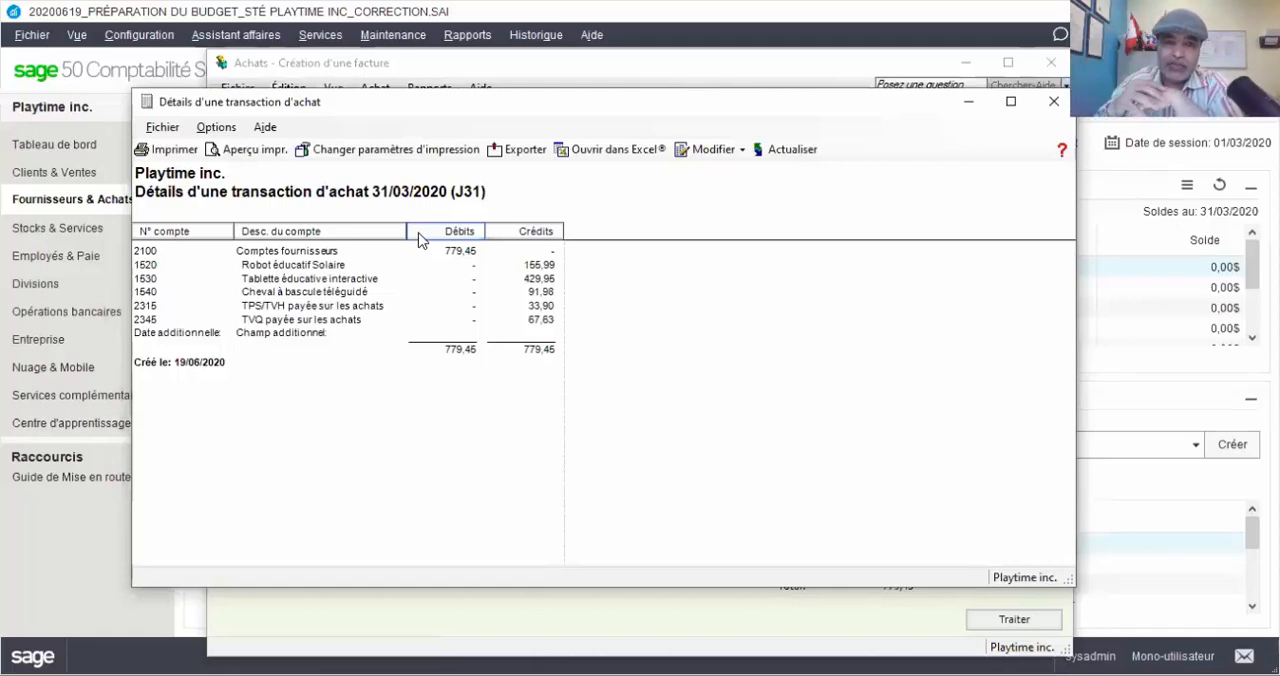
click(1052, 102)
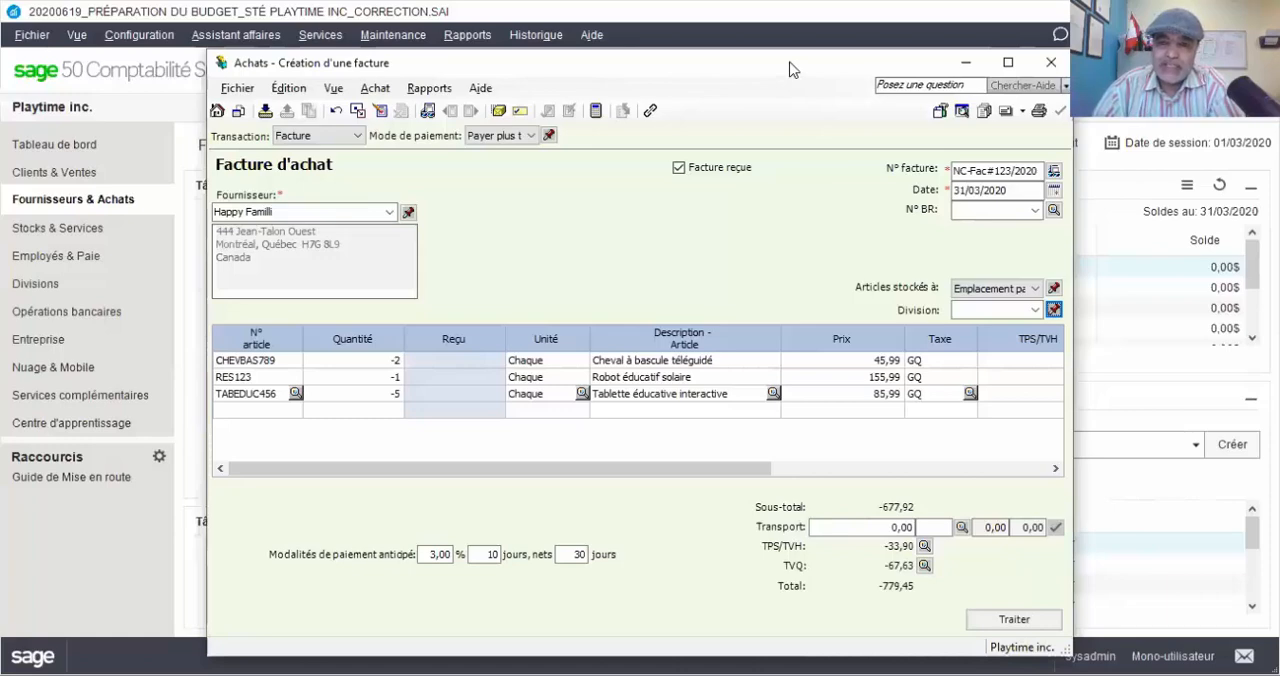
Check the purchase transaction details once more and discard the Happy Familli purchase invoice without posting it
drag(790, 63, 686, 15)
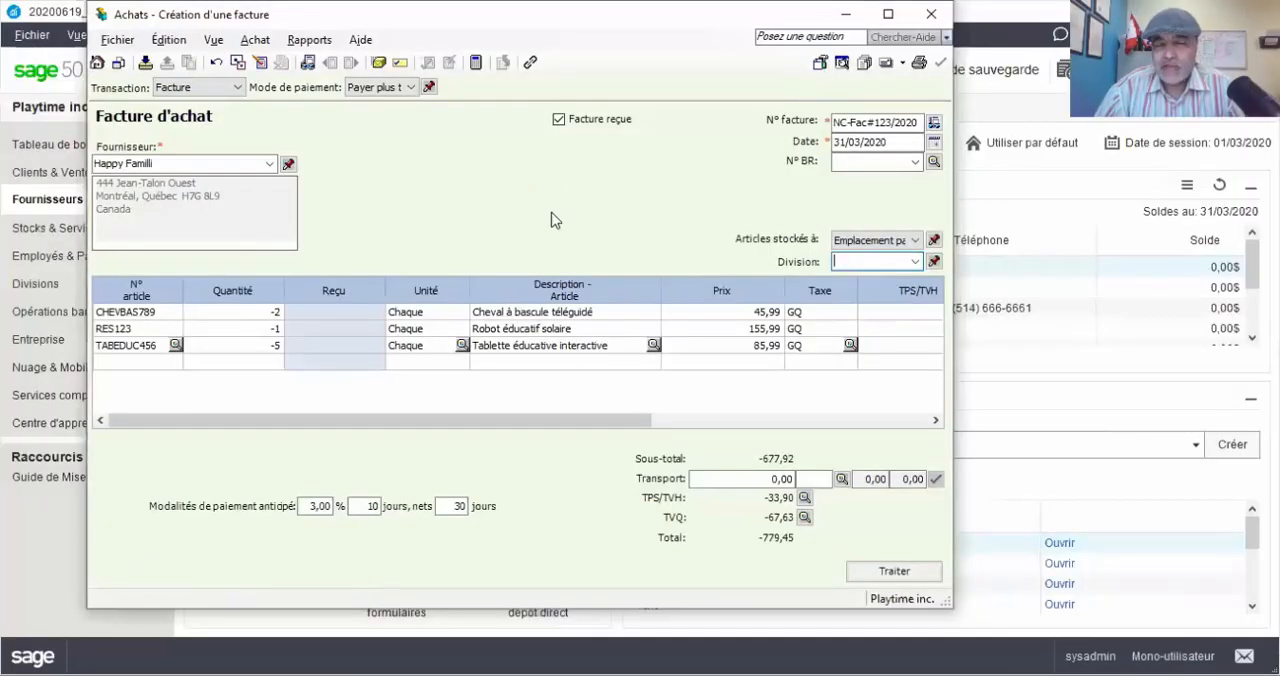
click(309, 40)
click(334, 56)
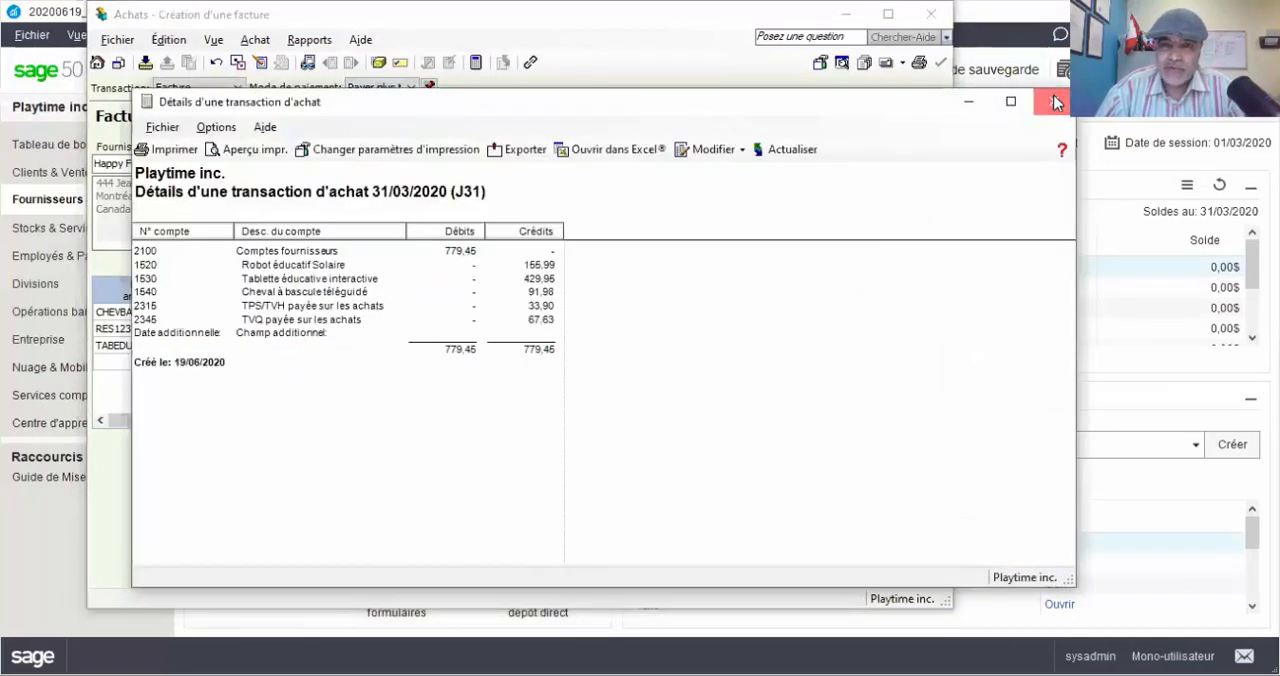
click(1055, 102)
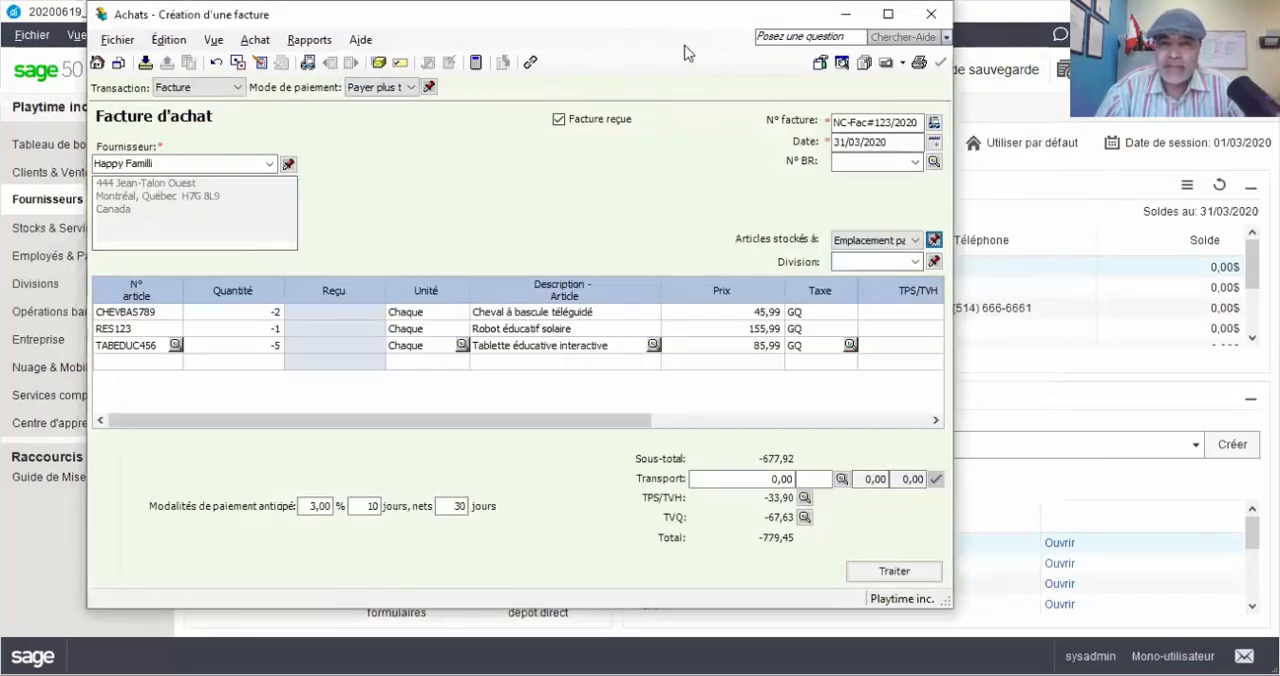
click(932, 16)
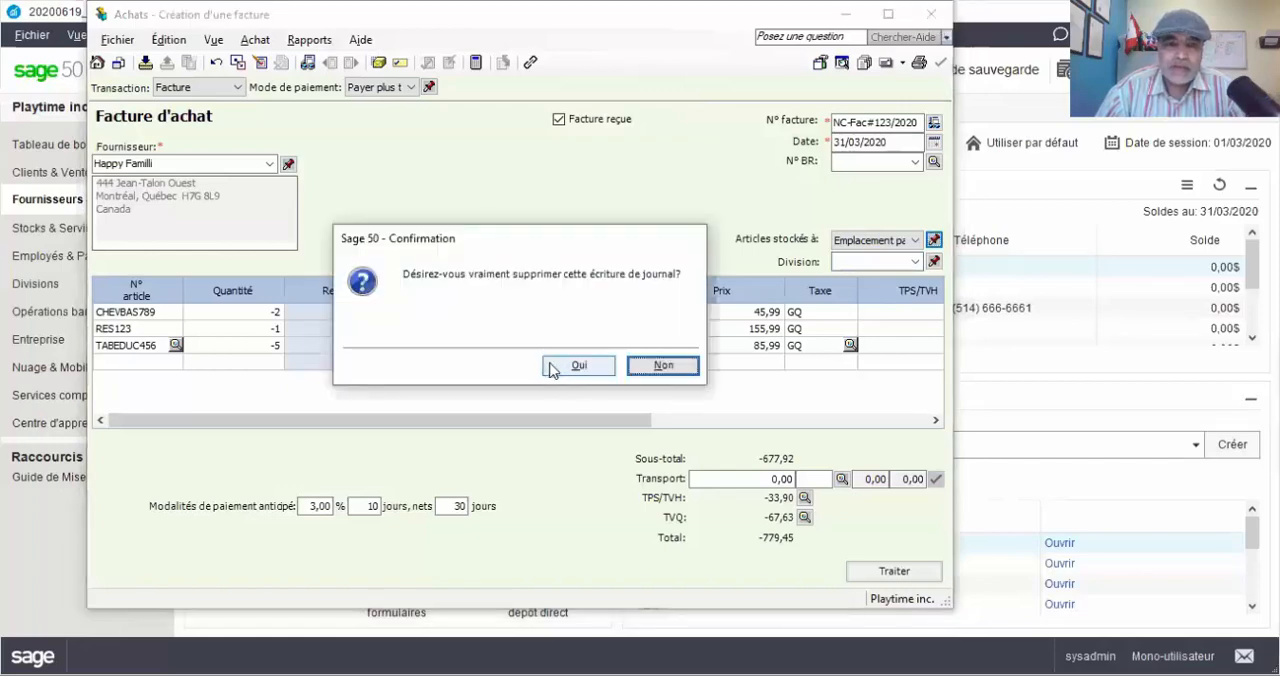
click(553, 368)
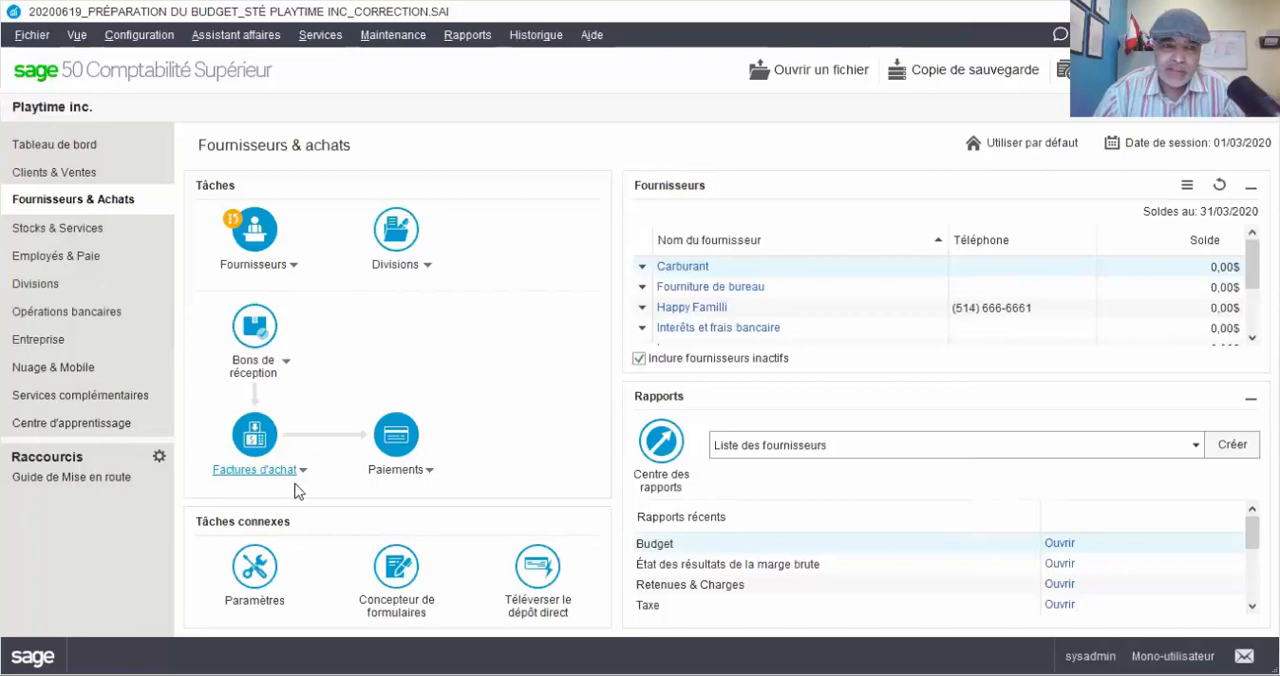
Look up Happy Kids inc. sales invoice PT002/2020 among invoices from 01/03/2020 to 31/03/2020 and examine its lines
click(79, 175)
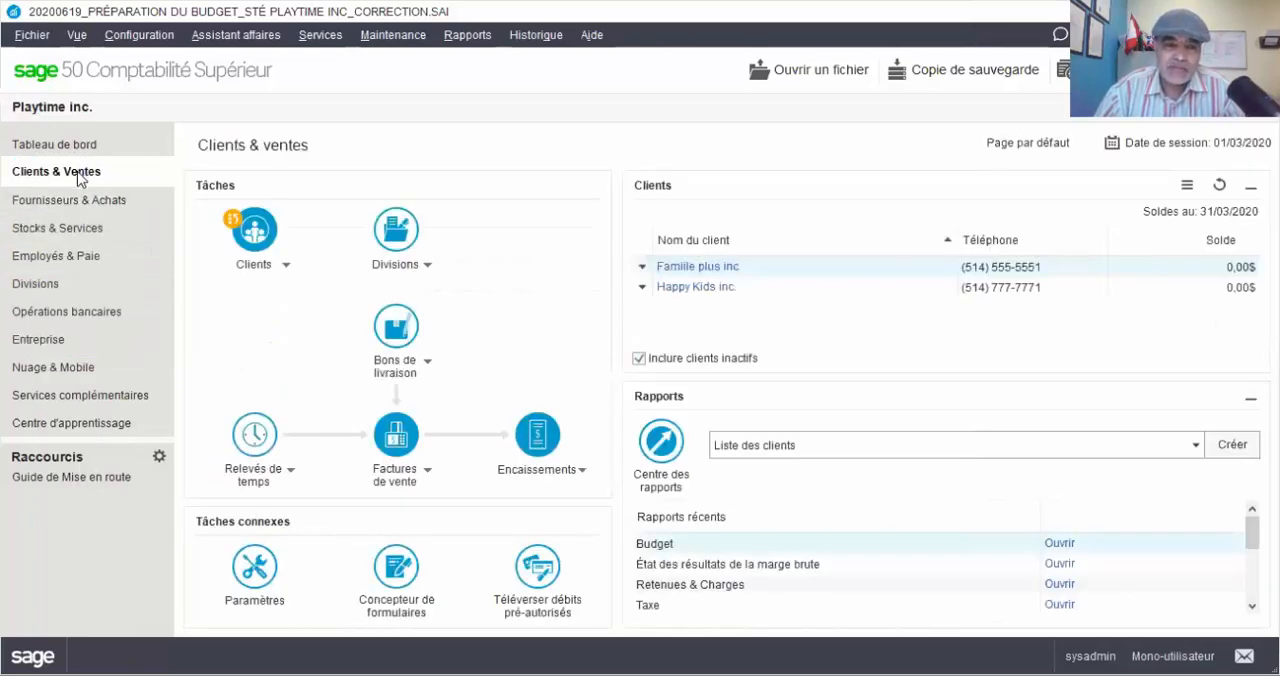
click(425, 471)
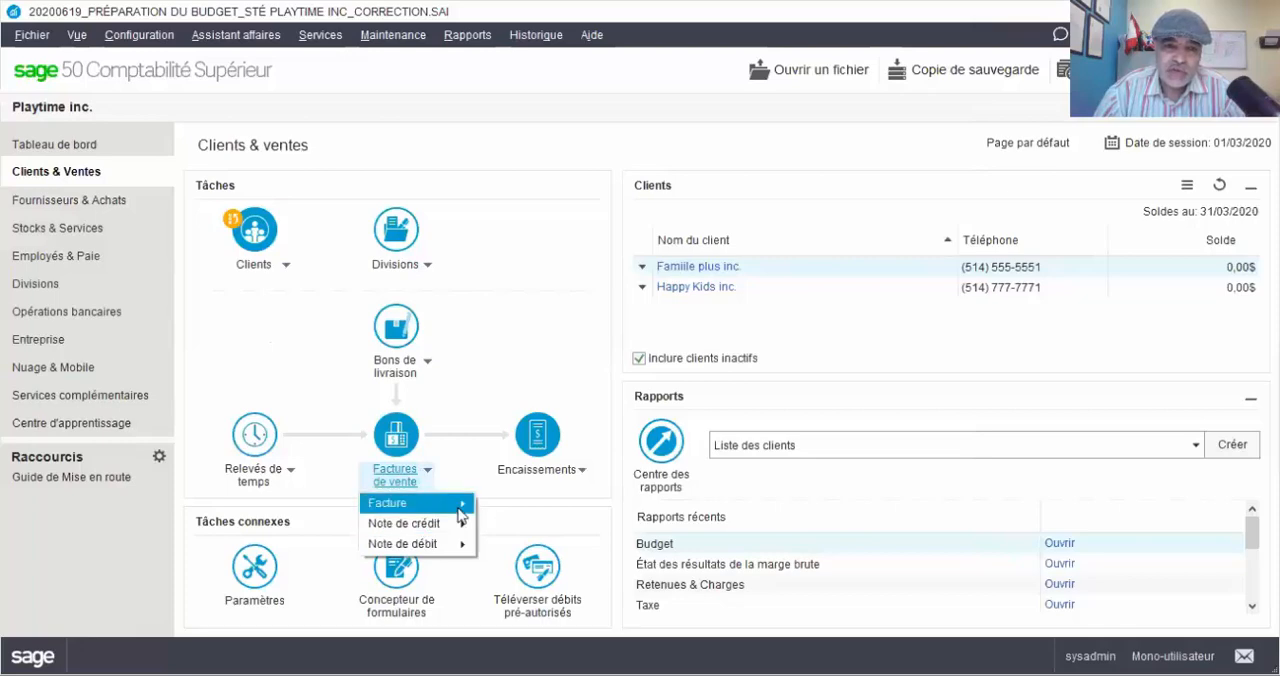
mouse_move(463, 504)
click(533, 528)
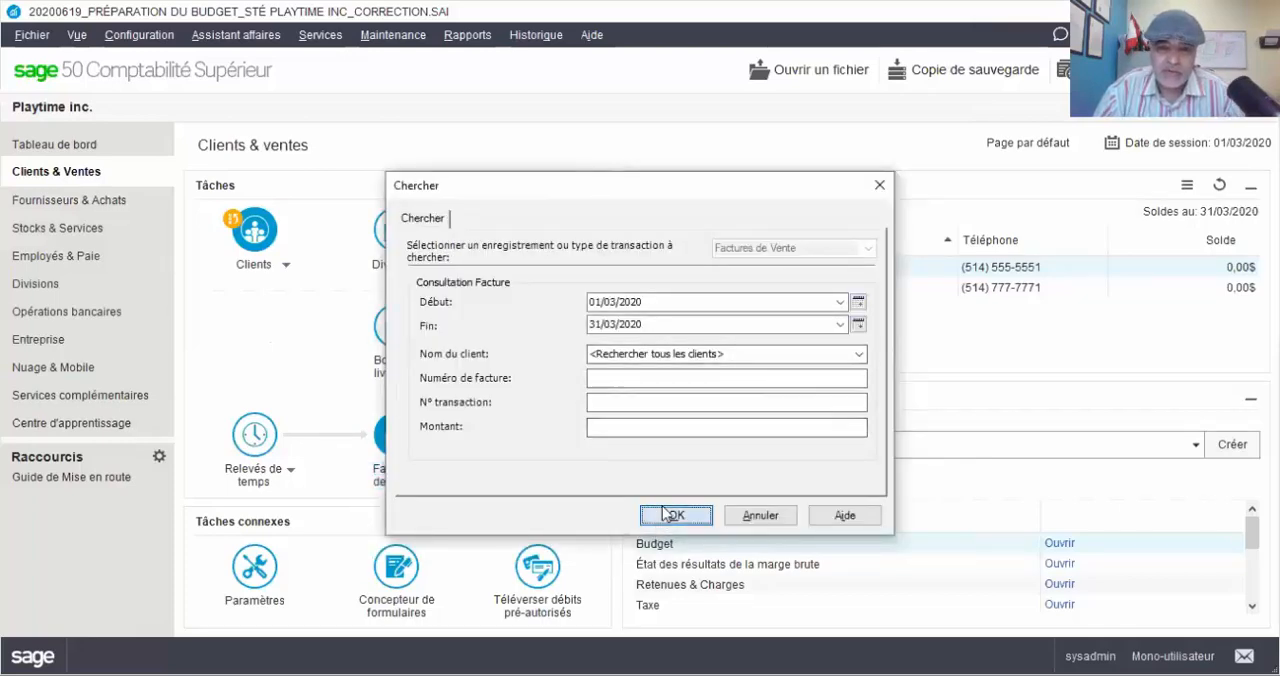
click(673, 515)
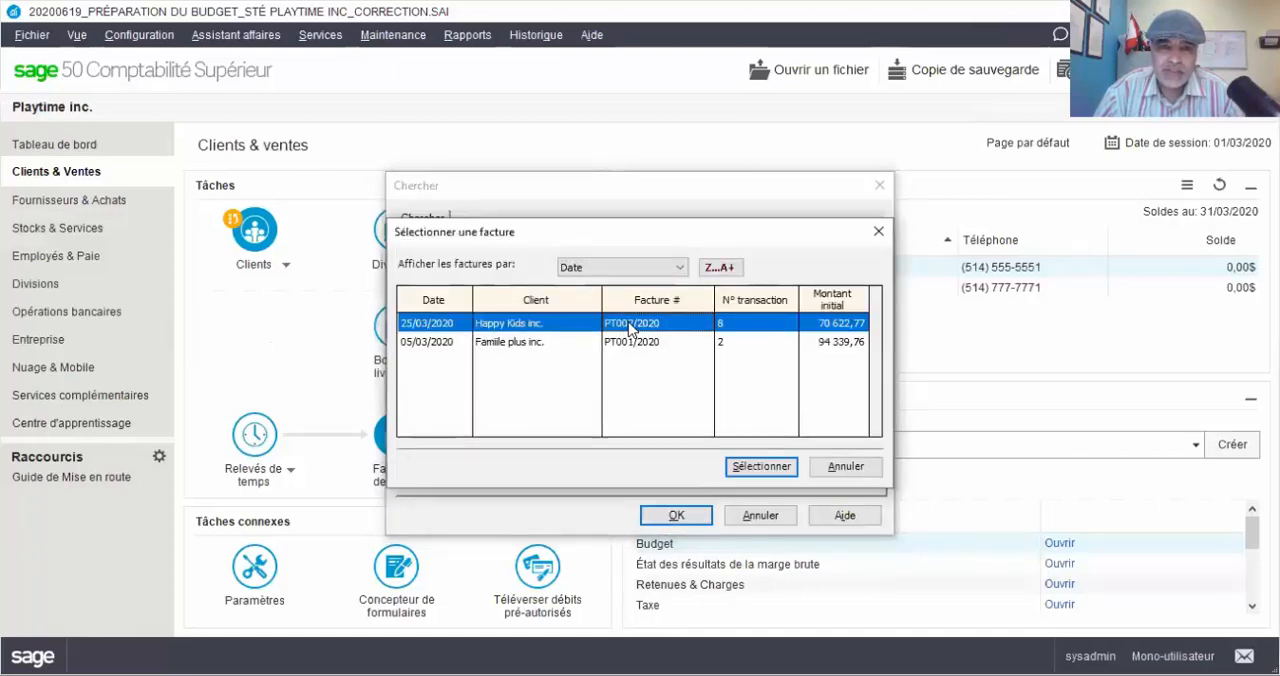
key(Escape)
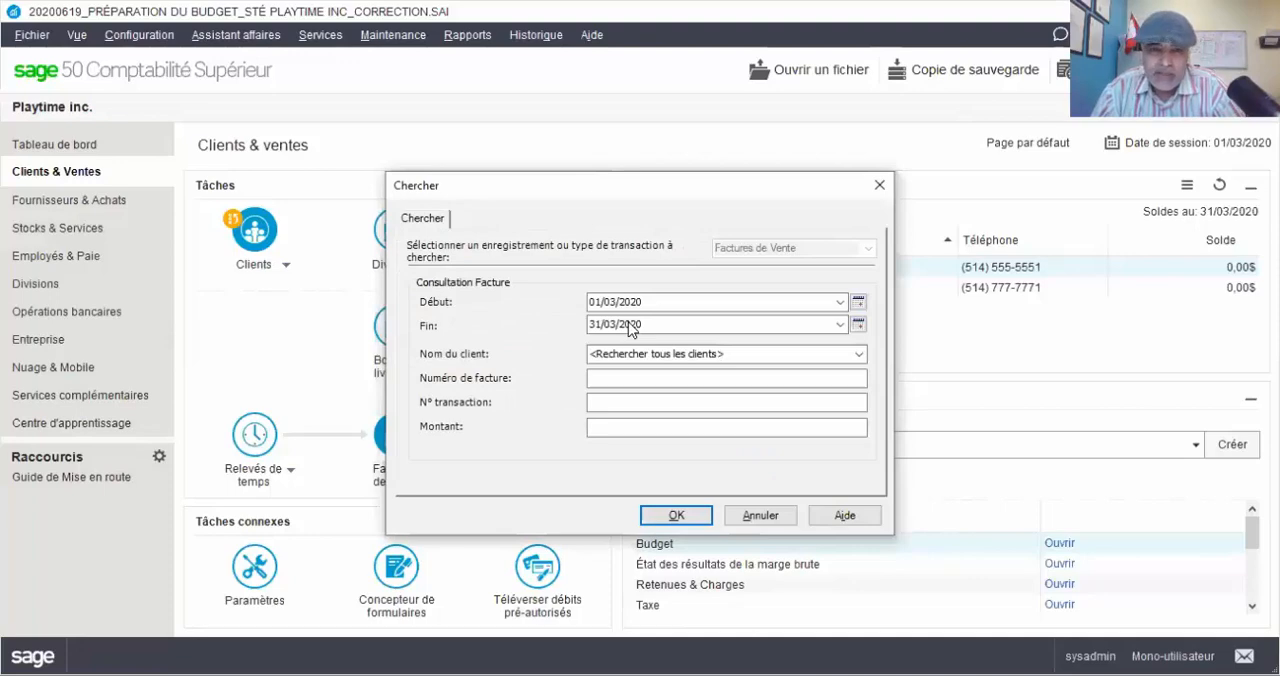
key(Return)
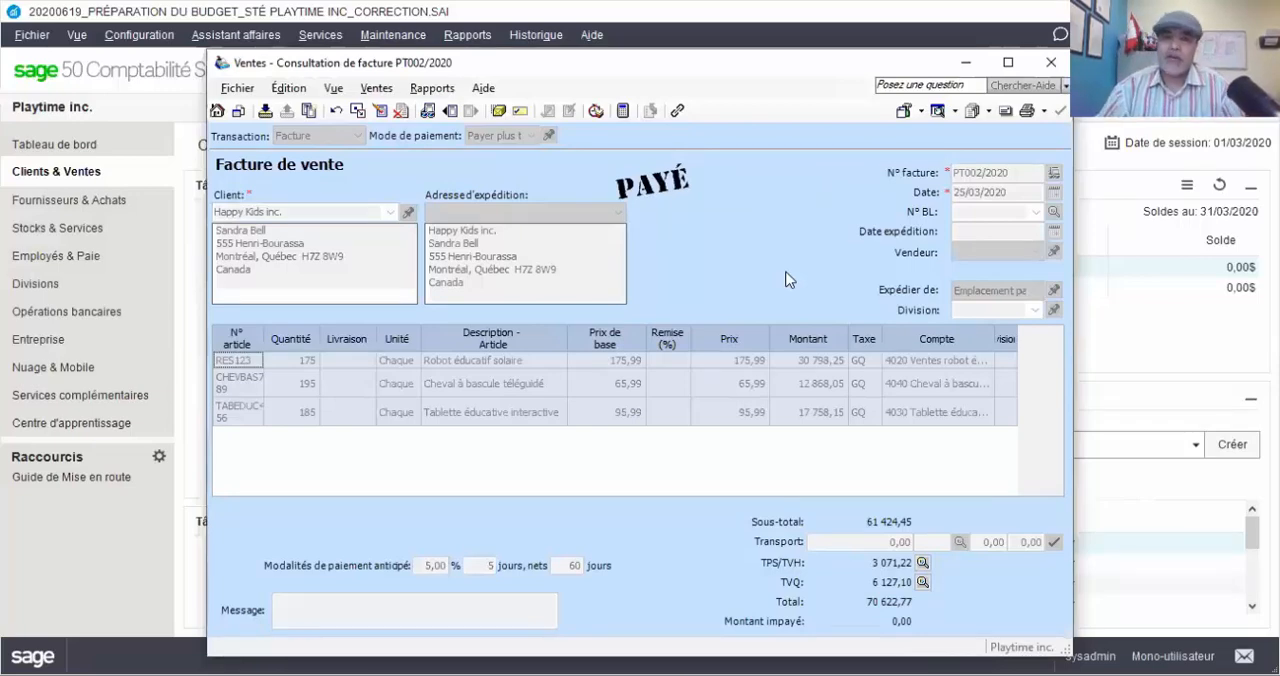
click(1050, 63)
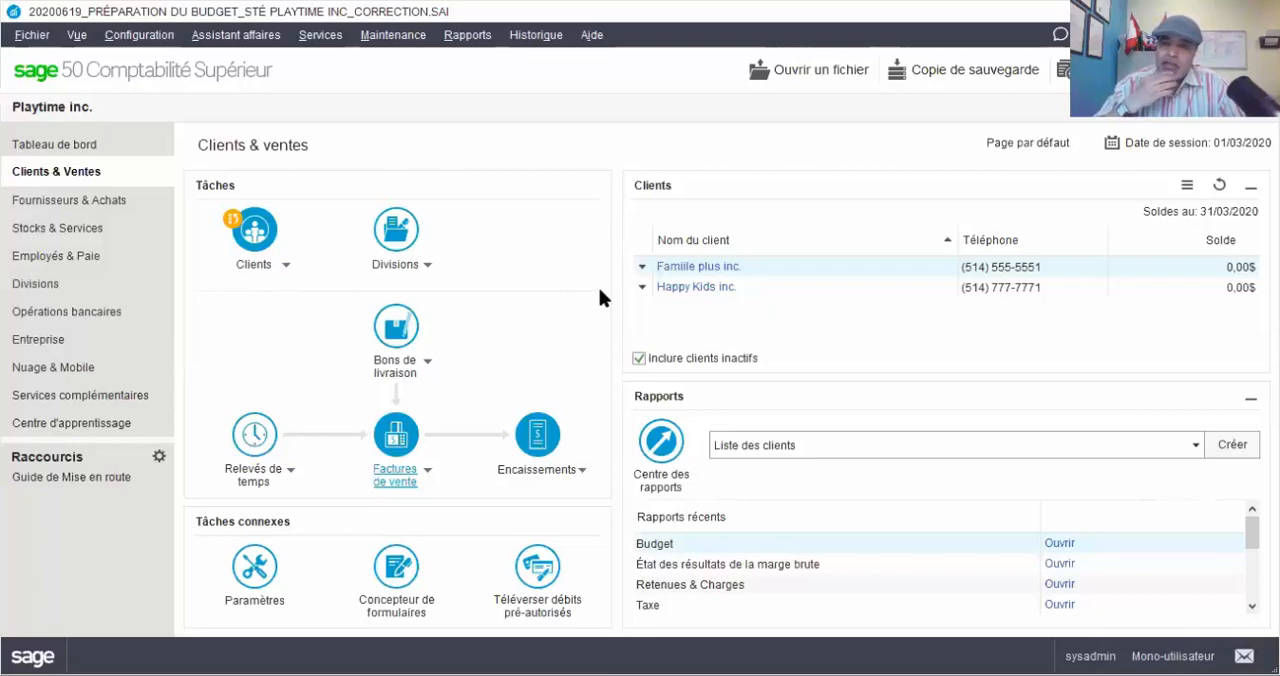
Try to create a sales debit note with the dedicated debit note function
click(426, 481)
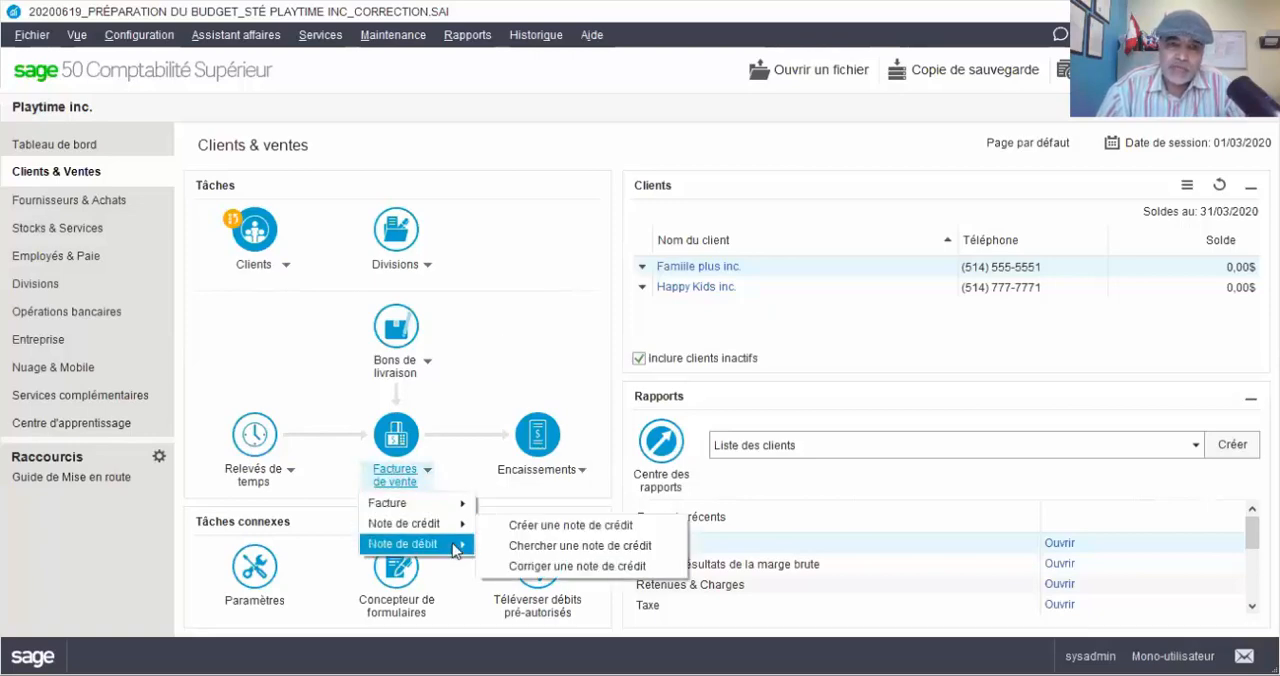
mouse_move(455, 545)
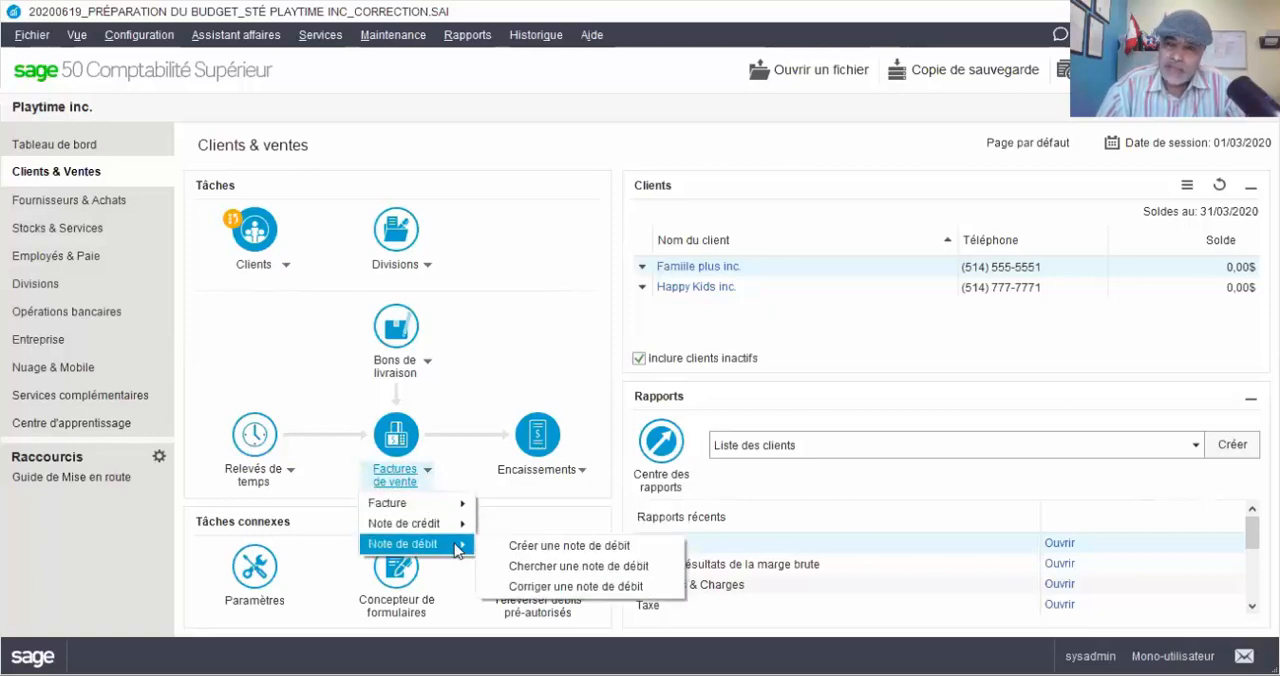
click(508, 547)
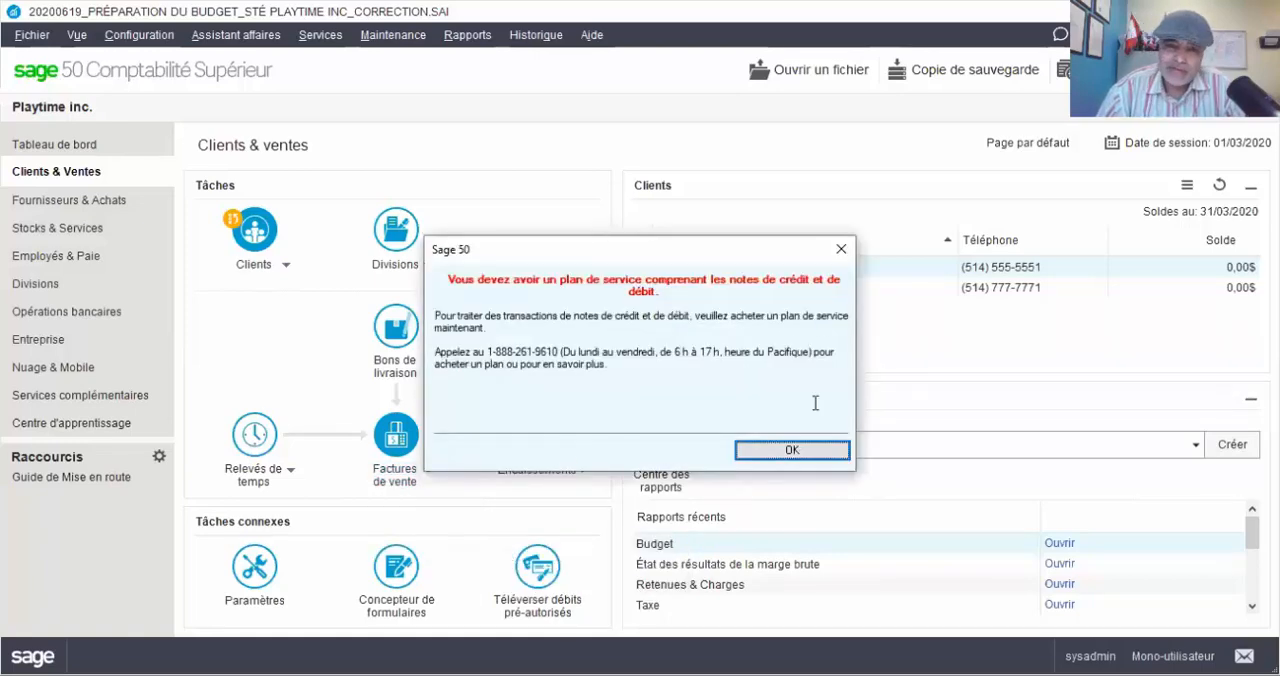
click(825, 461)
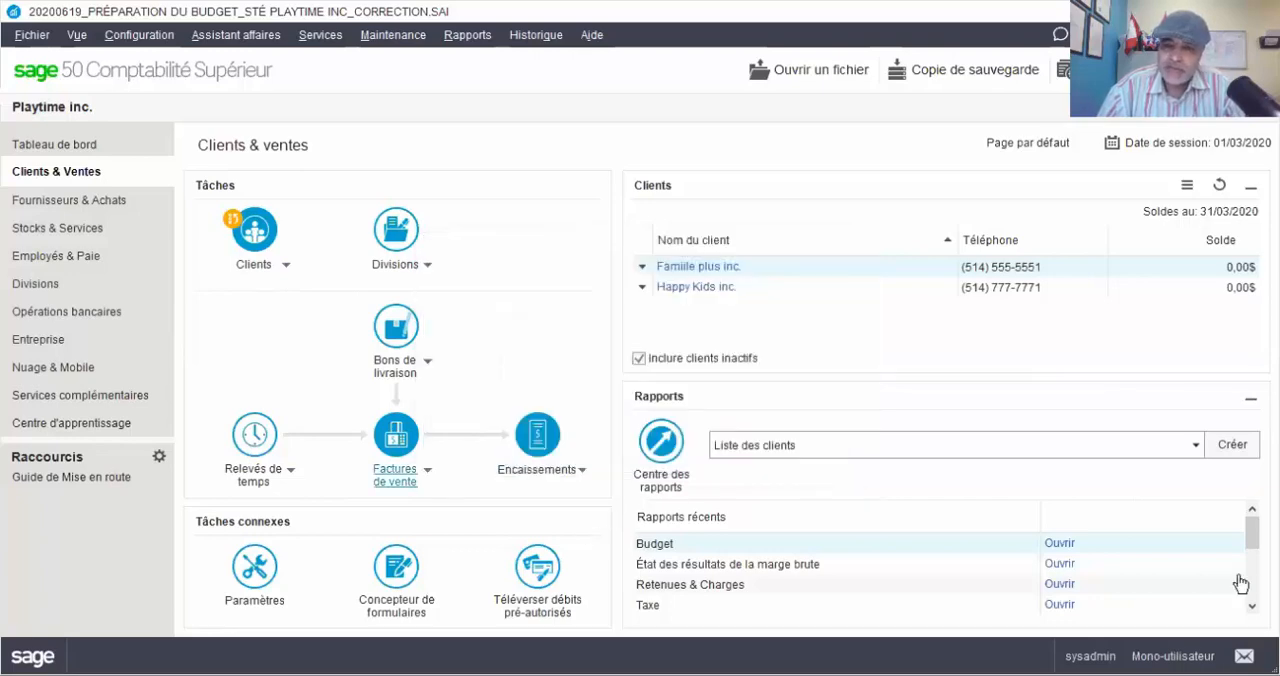
Create a new sales invoice for the customer Happy Kids inc
click(421, 478)
mouse_move(445, 504)
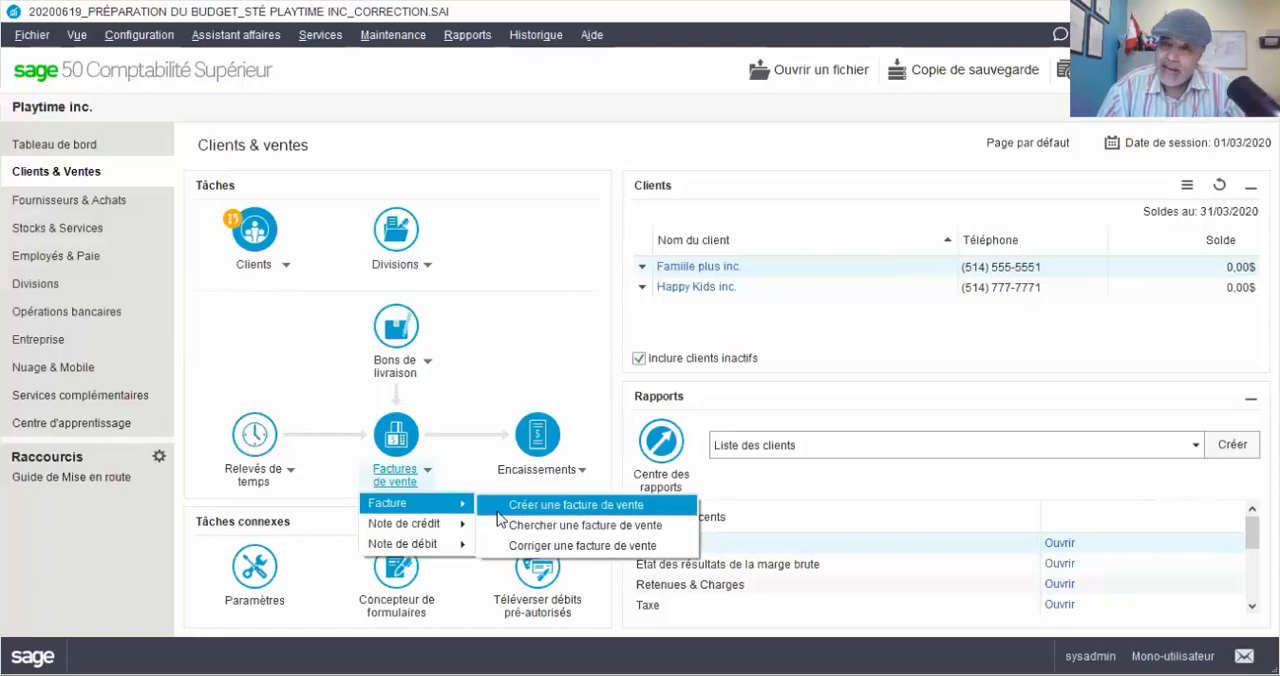
click(498, 508)
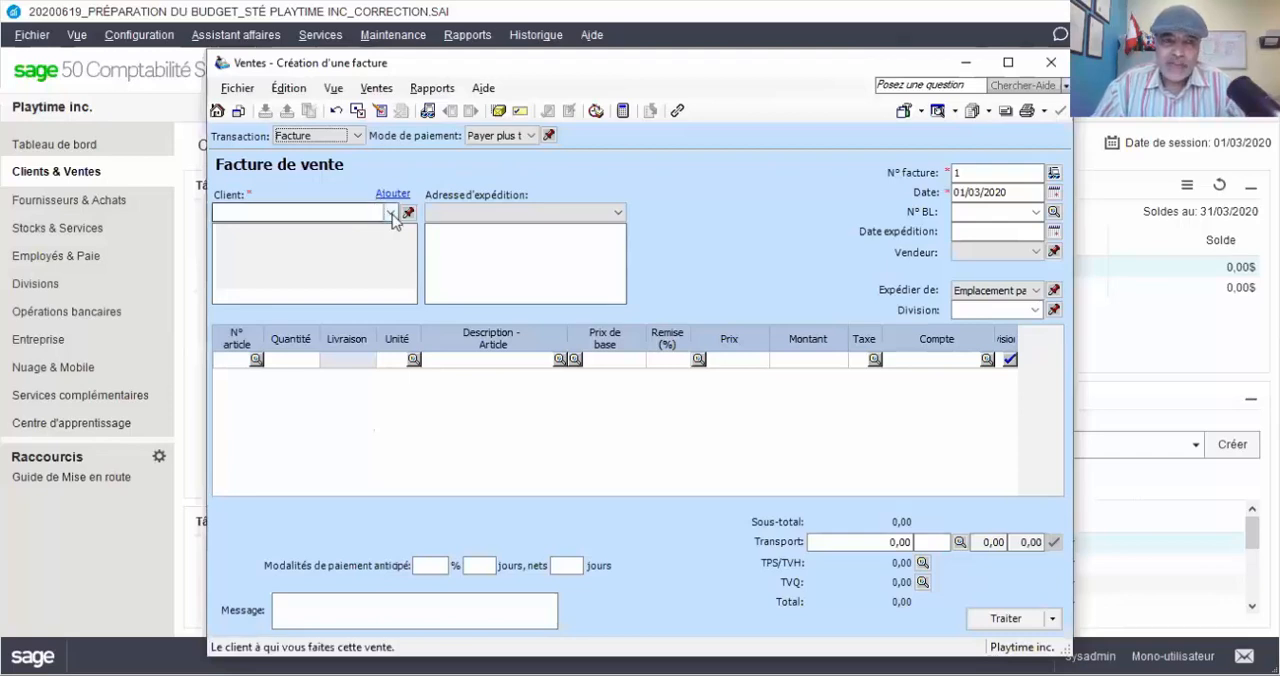
click(391, 213)
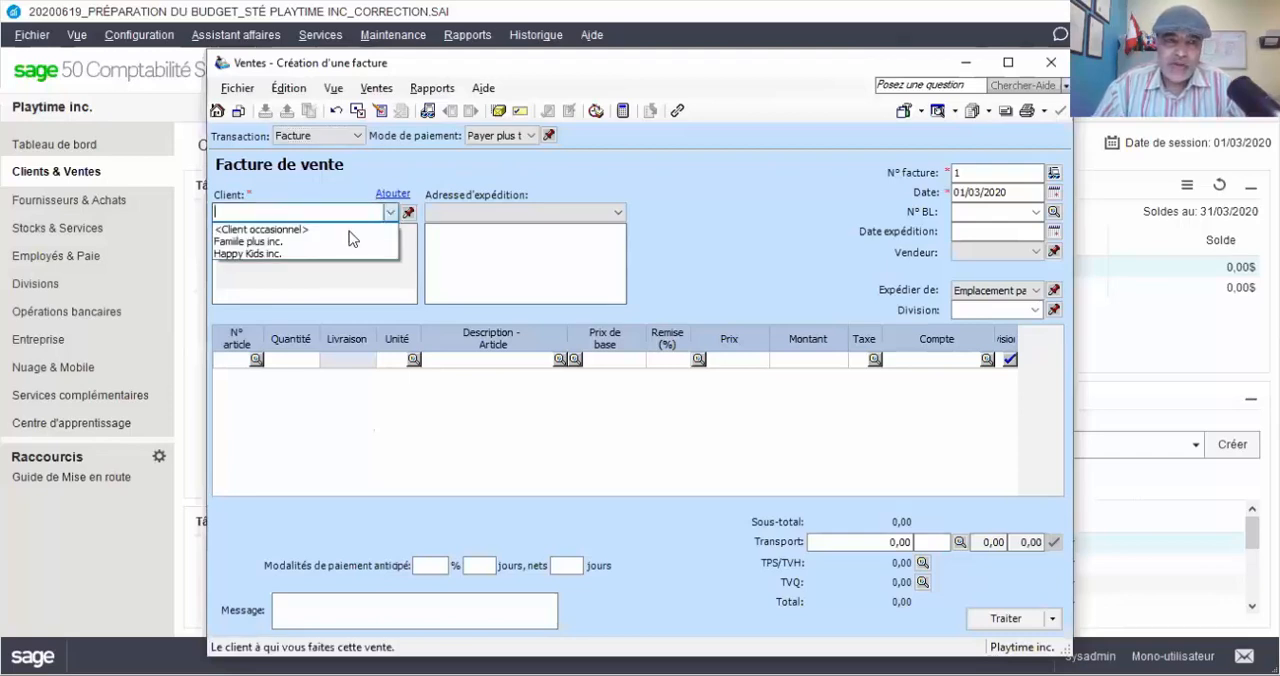
click(312, 257)
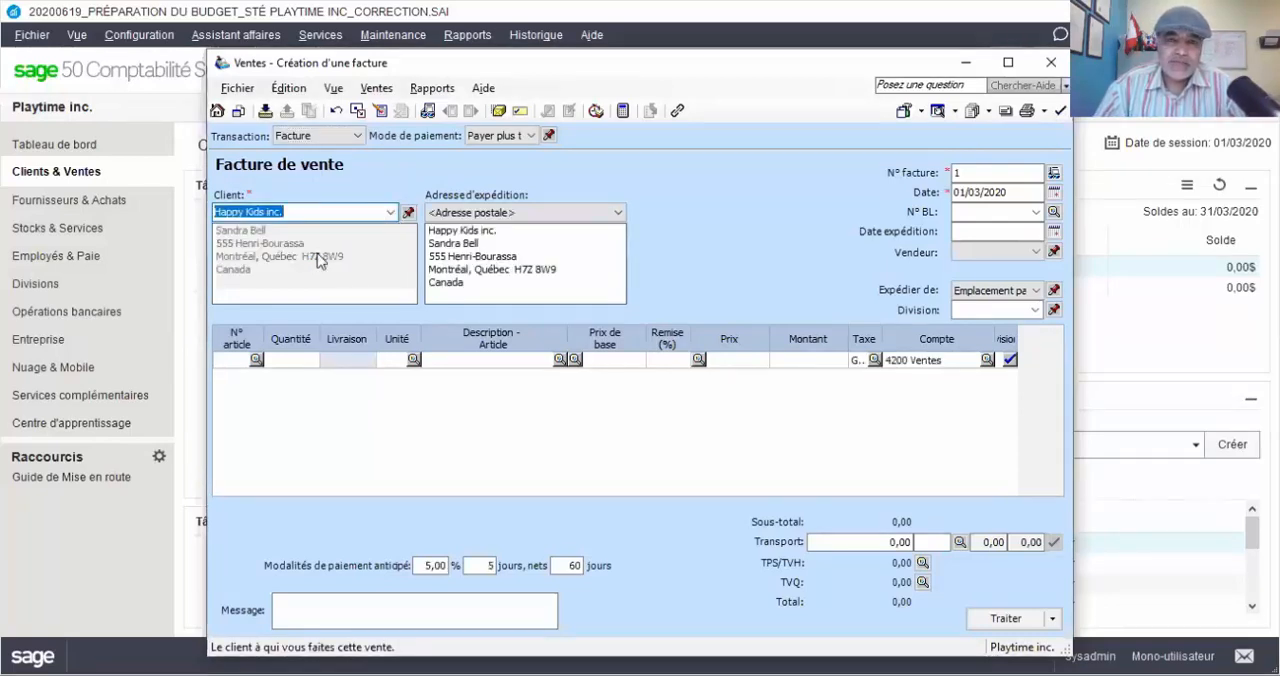
Set the sales invoice number to ND-Fac#PT002/2020 and its date to 30/03/2020
click(948, 175)
double_click(948, 175)
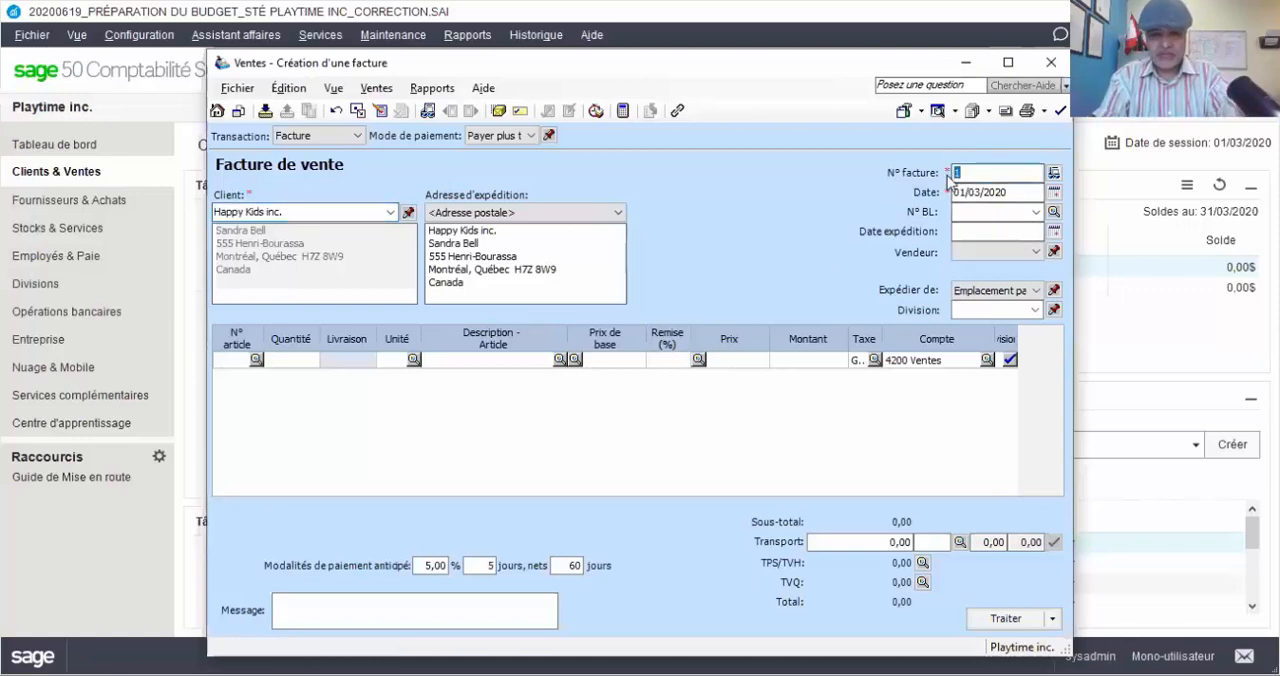
text(N)
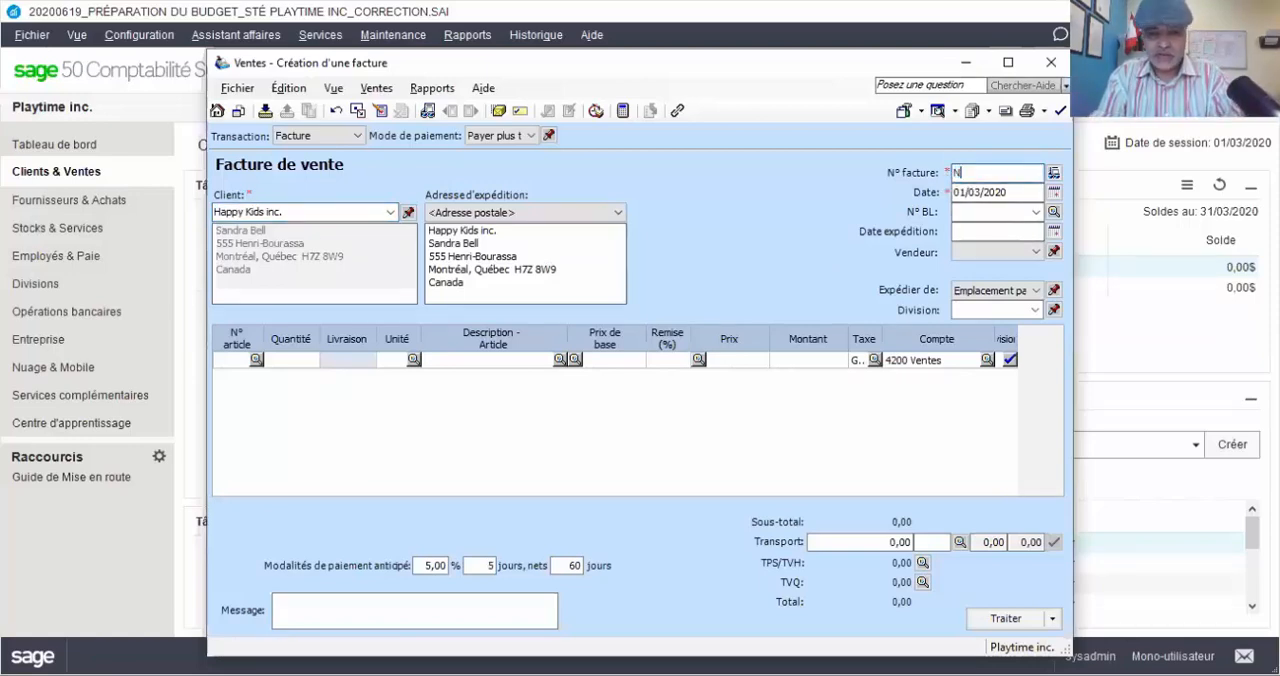
text(D)
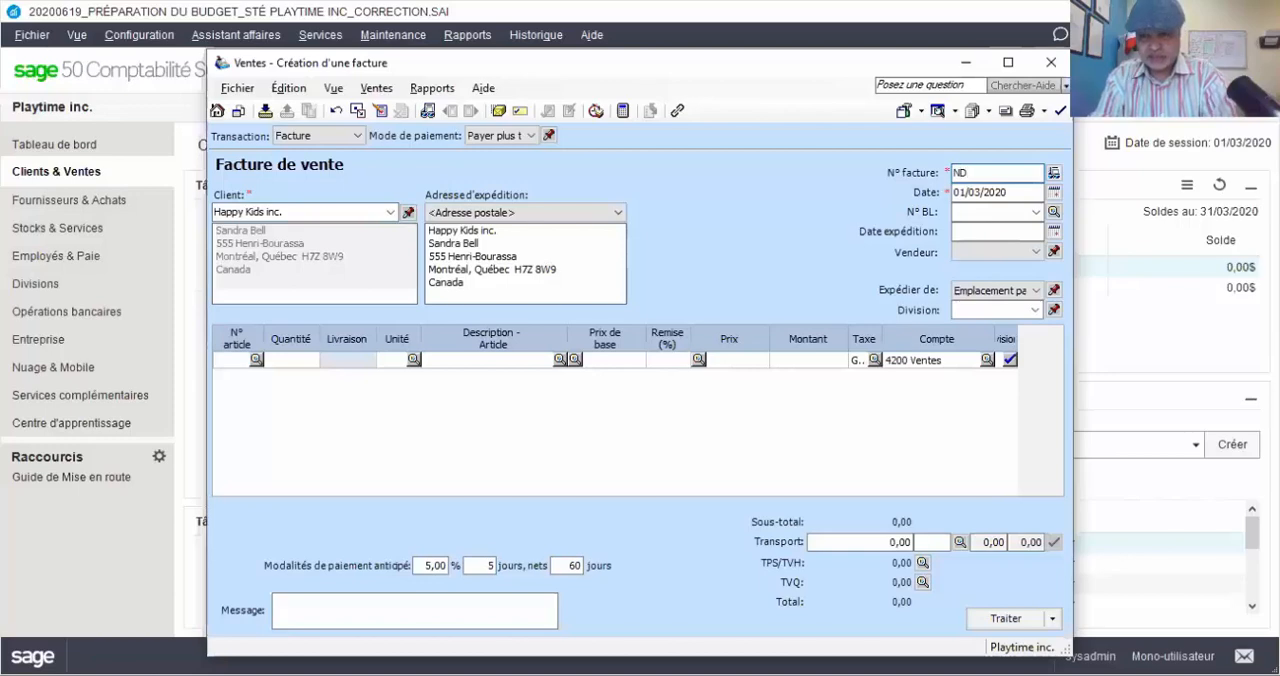
text(-F)
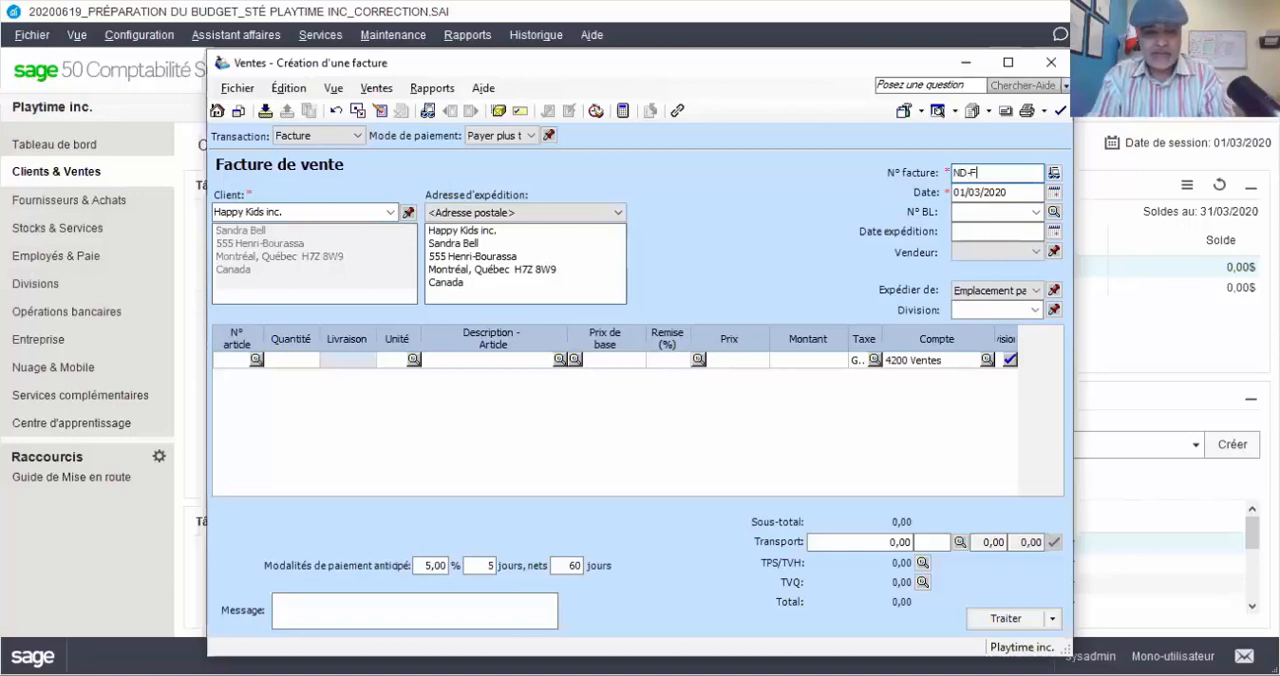
text(ac#)
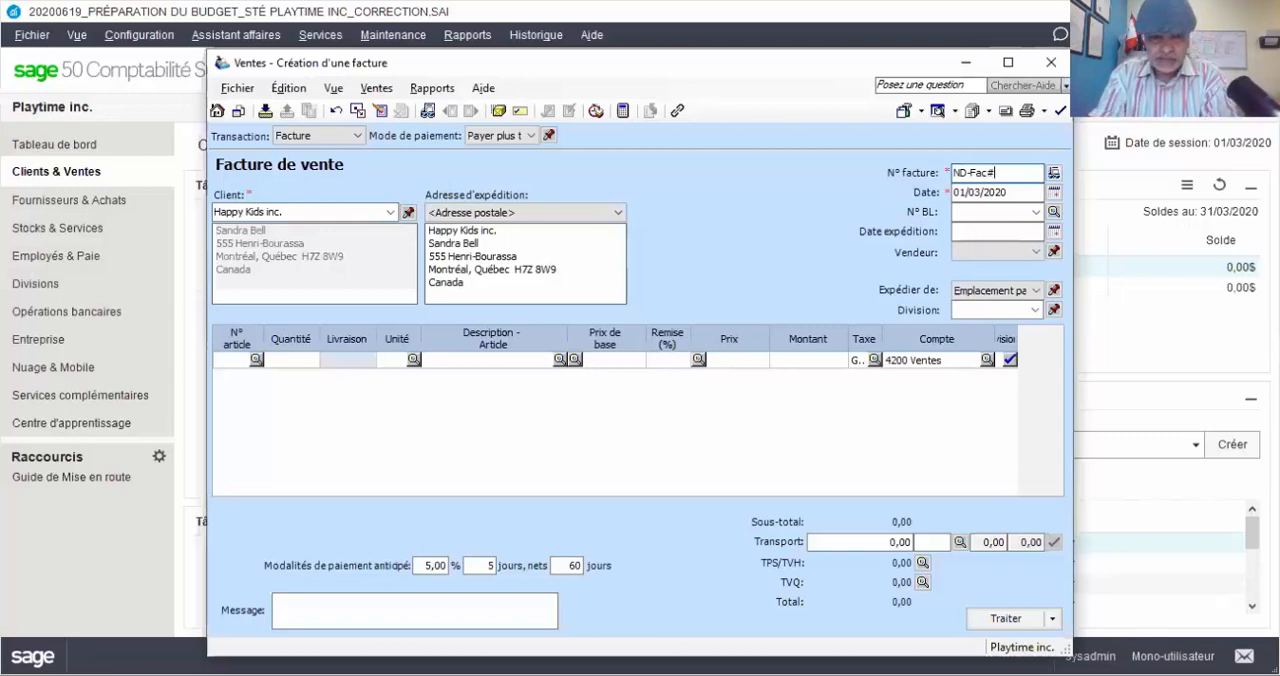
text(PT00)
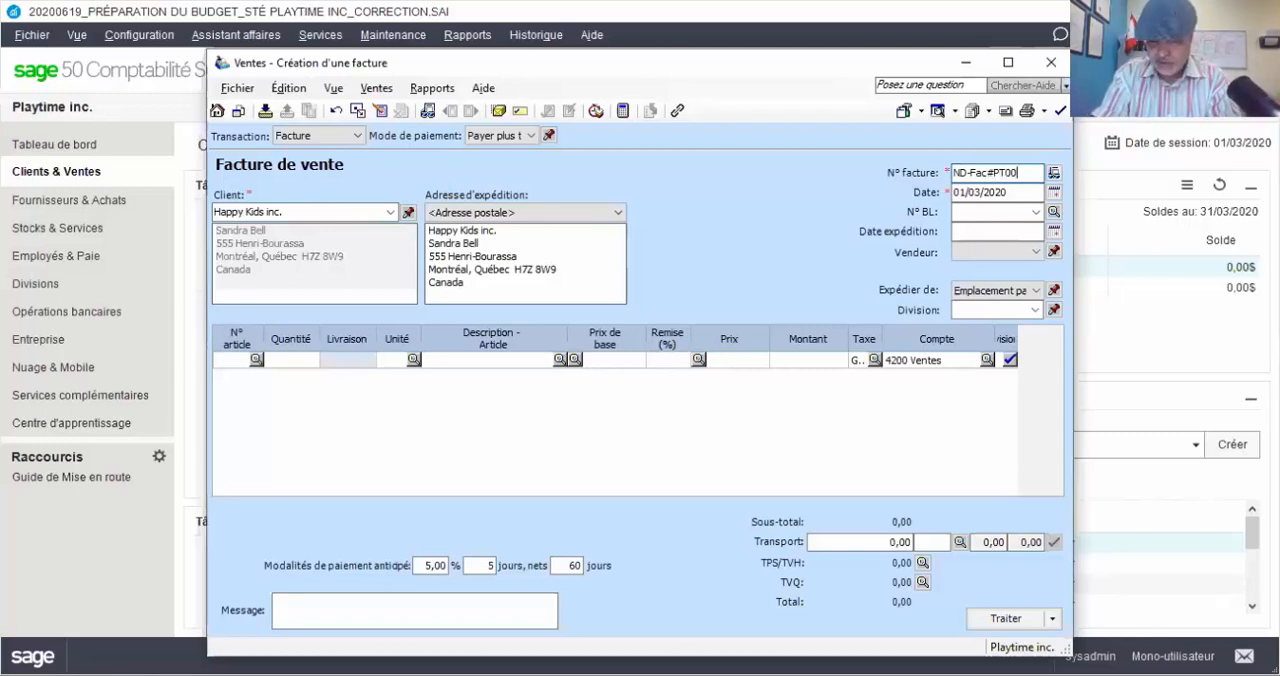
text(2/2020)
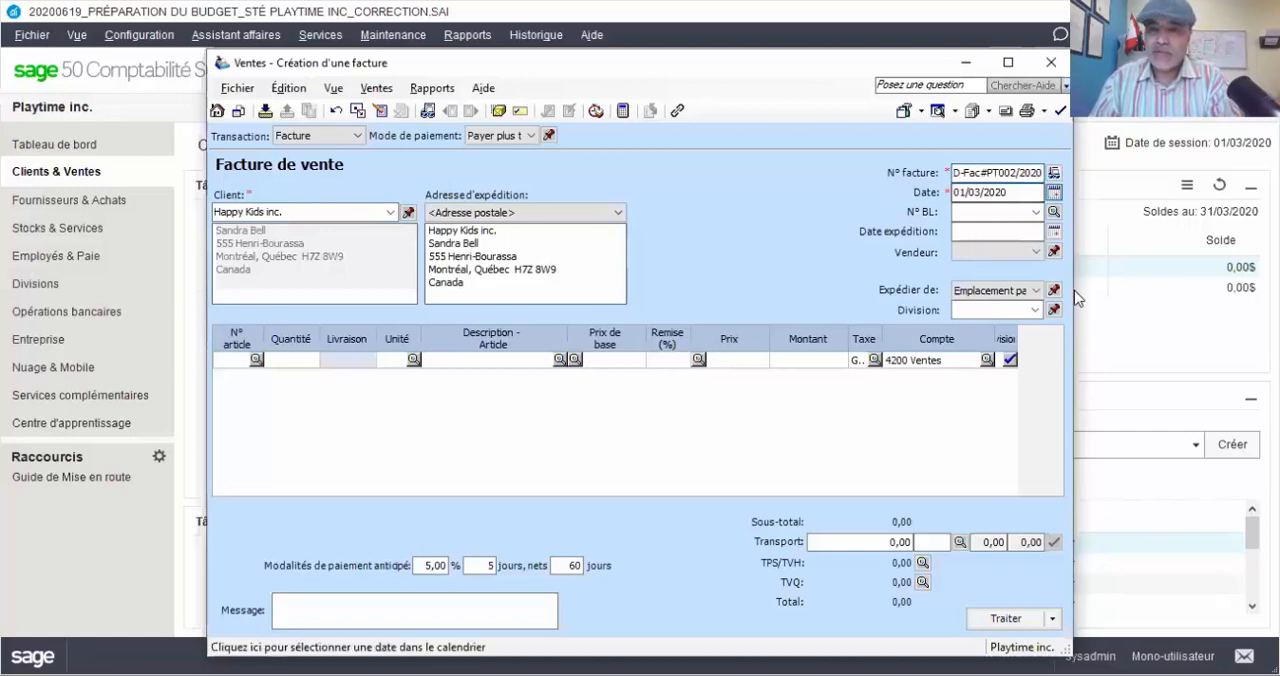
click(1055, 195)
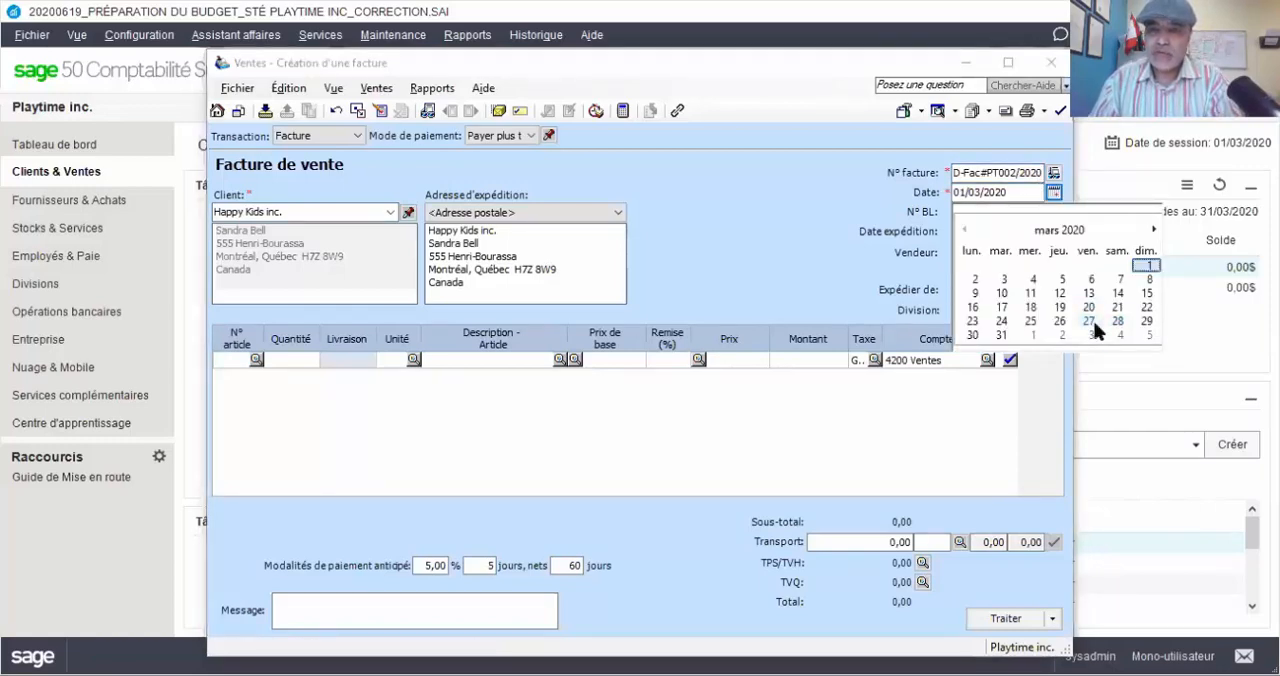
click(972, 335)
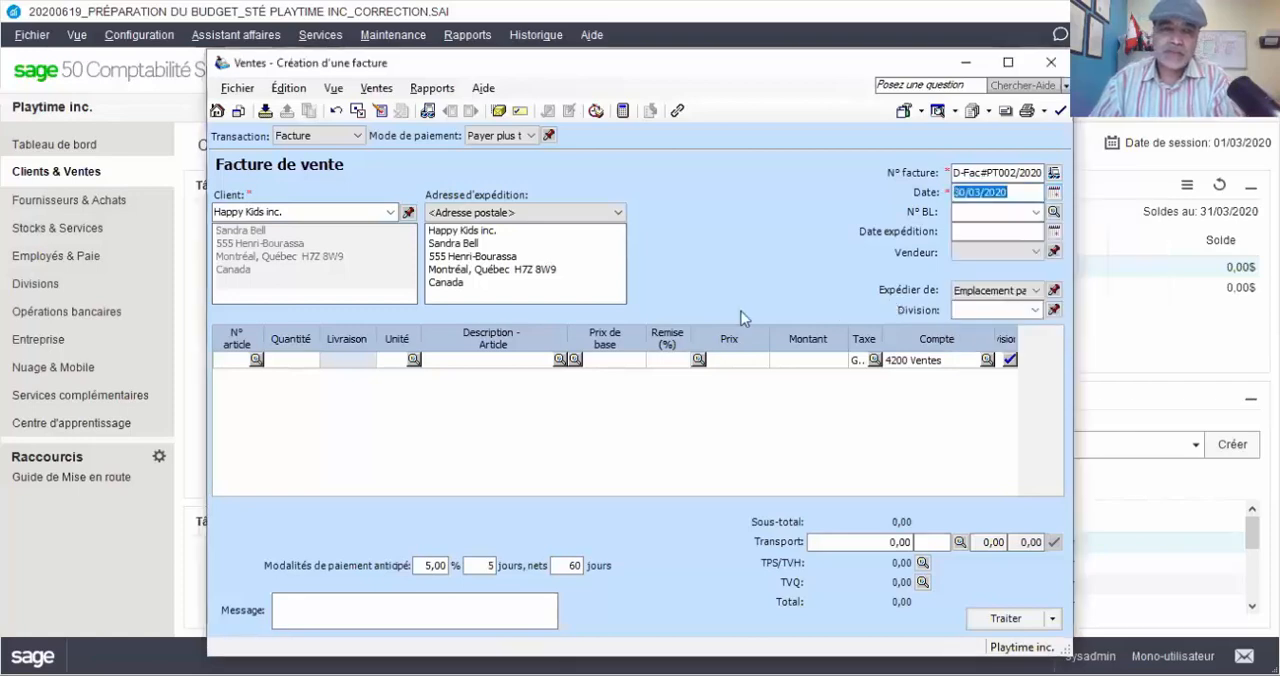
Add item RES123 (Robot éducatif solaire) to the invoice with quantity -2 and base price 175,99
double_click(248, 360)
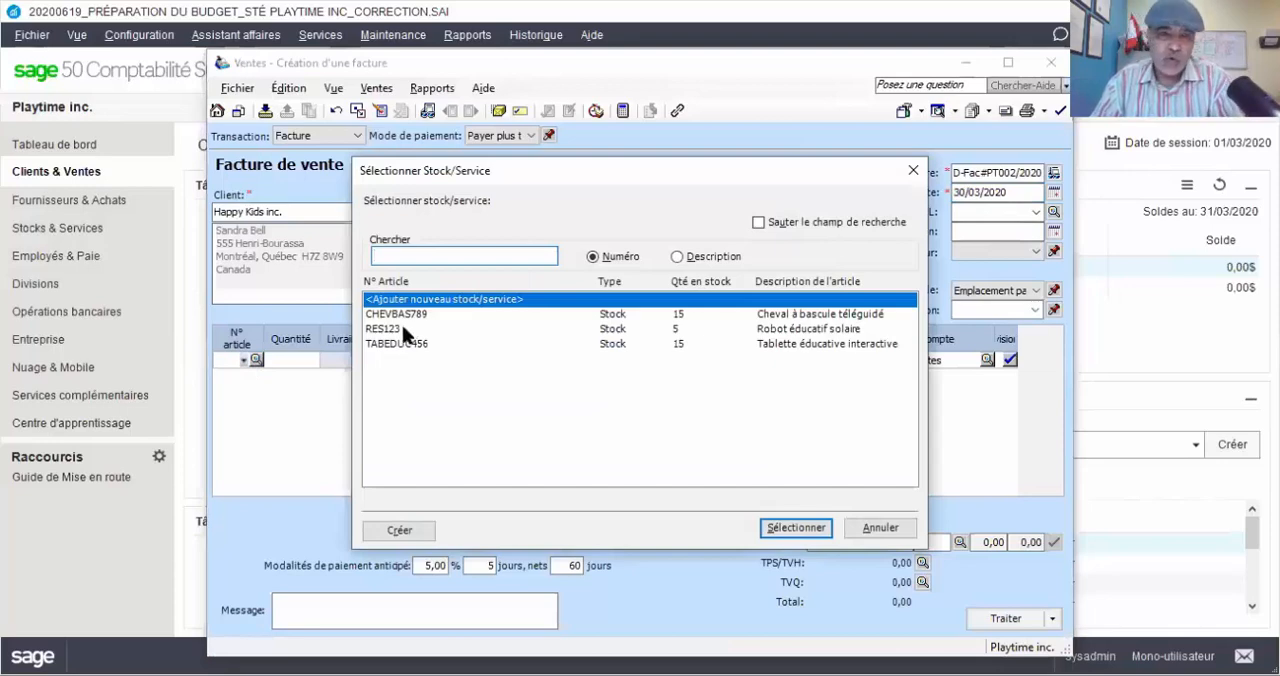
double_click(403, 329)
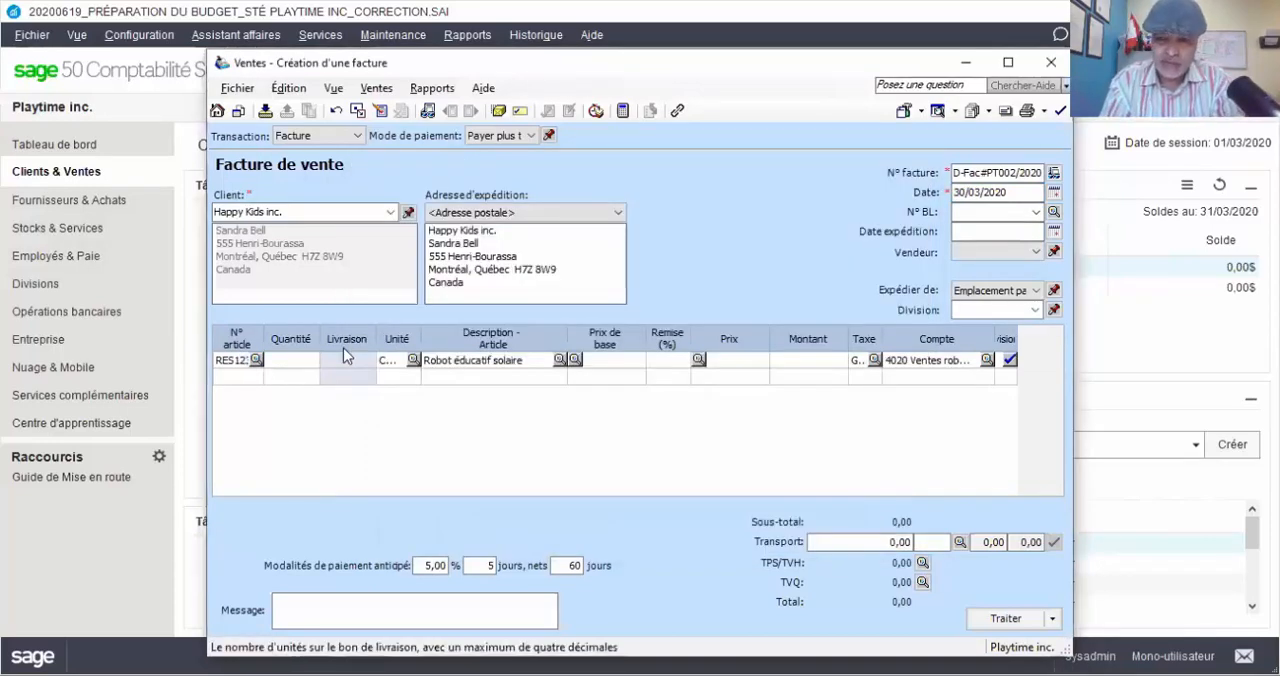
text(-)
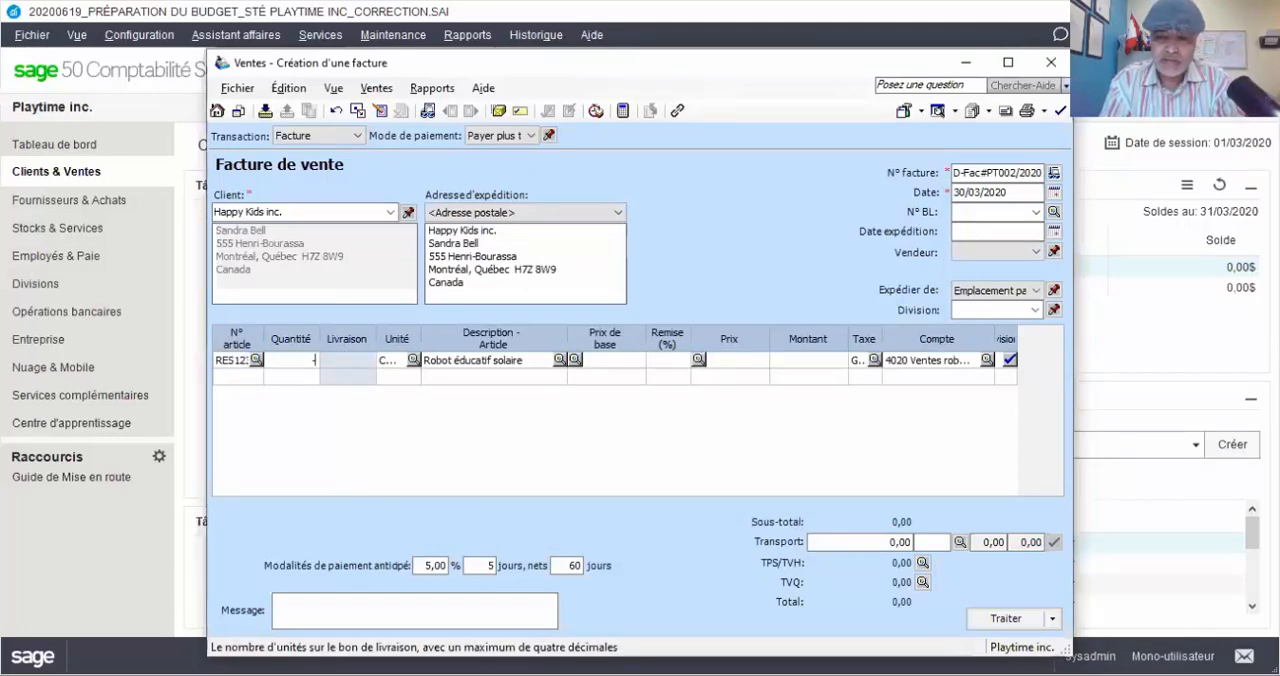
text(2)
key(Tab)
key(Tab)
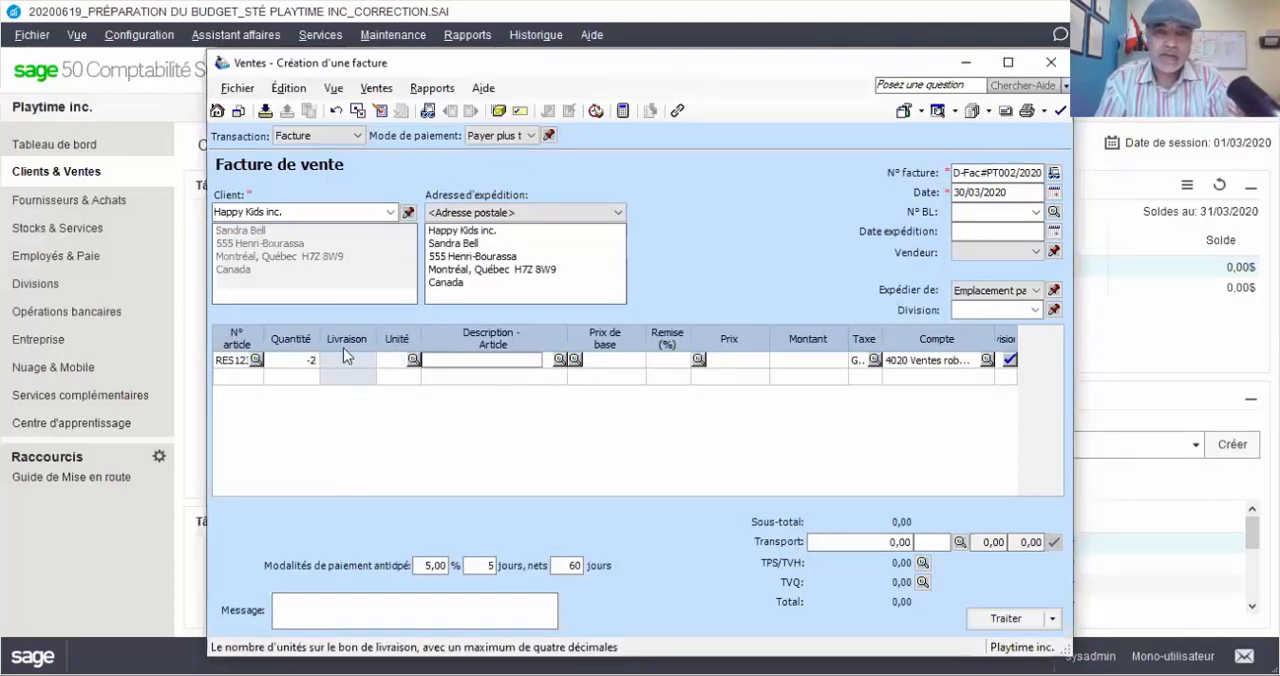
key(Tab)
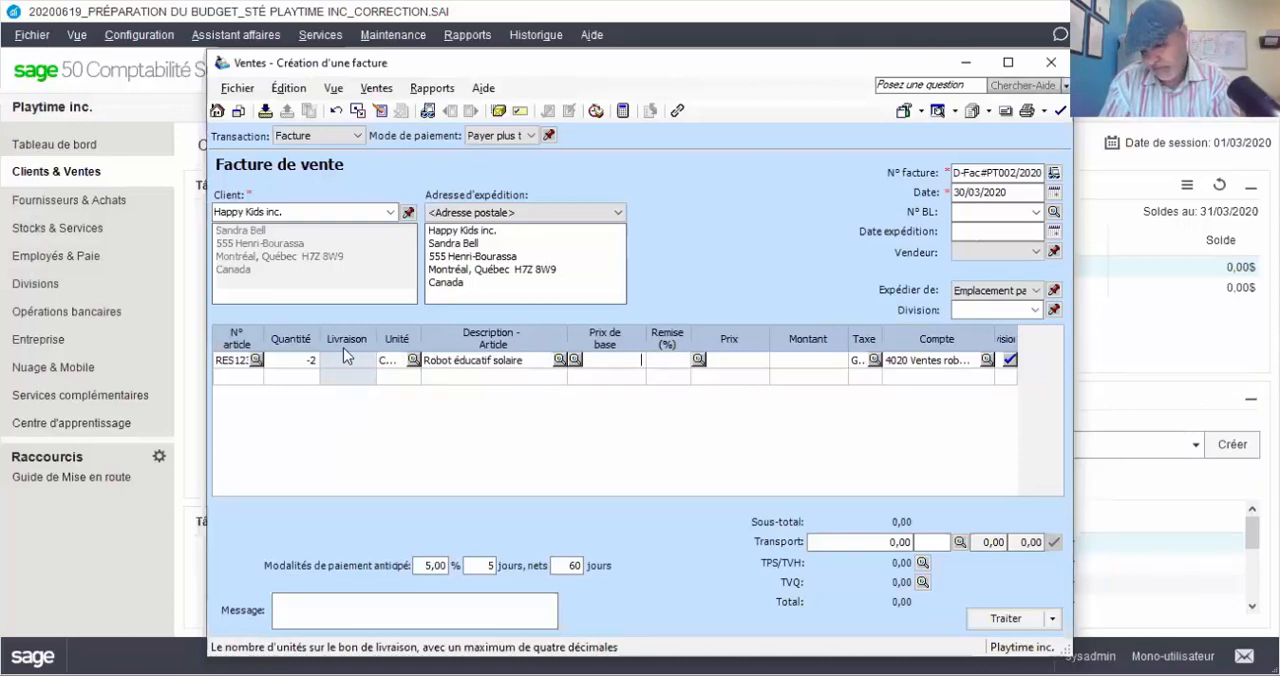
text(175)
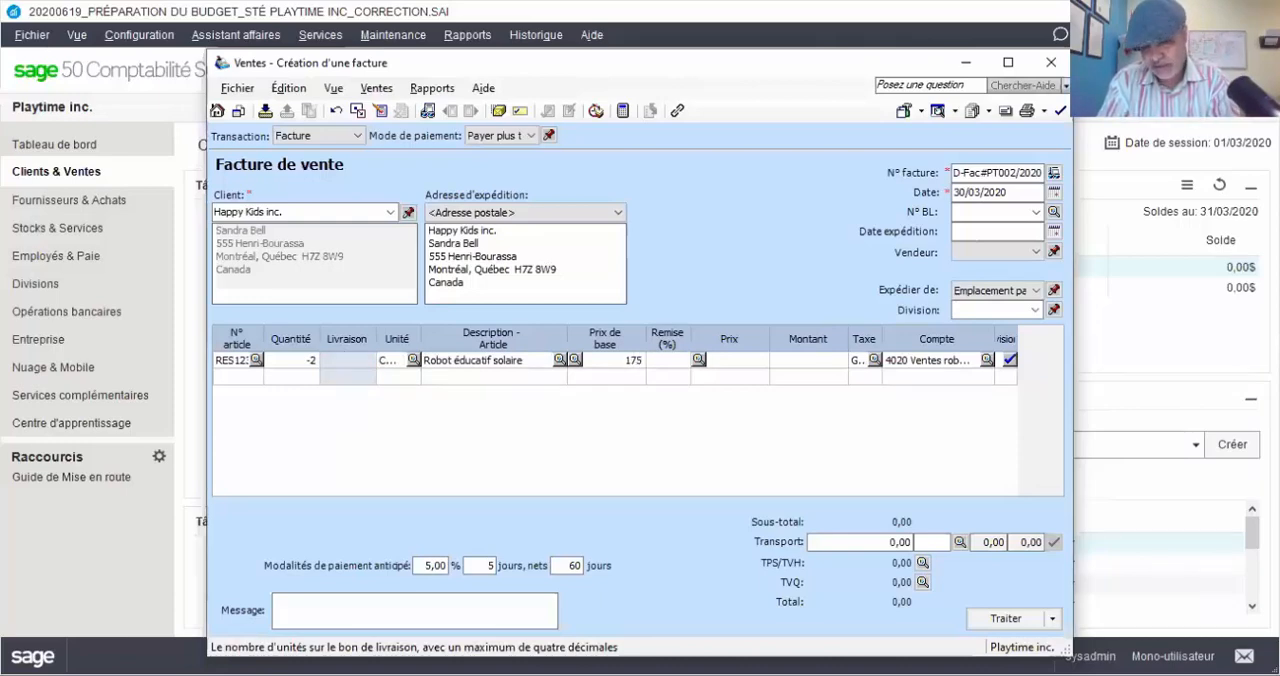
text(,99)
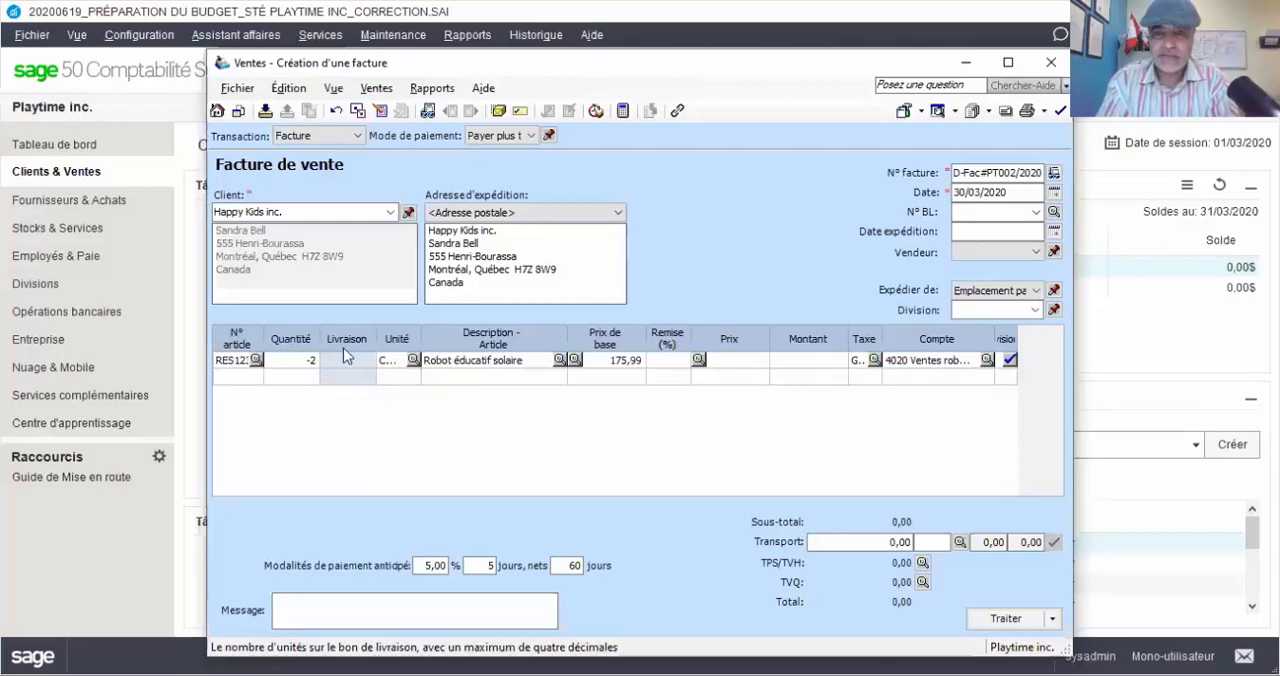
key(Tab)
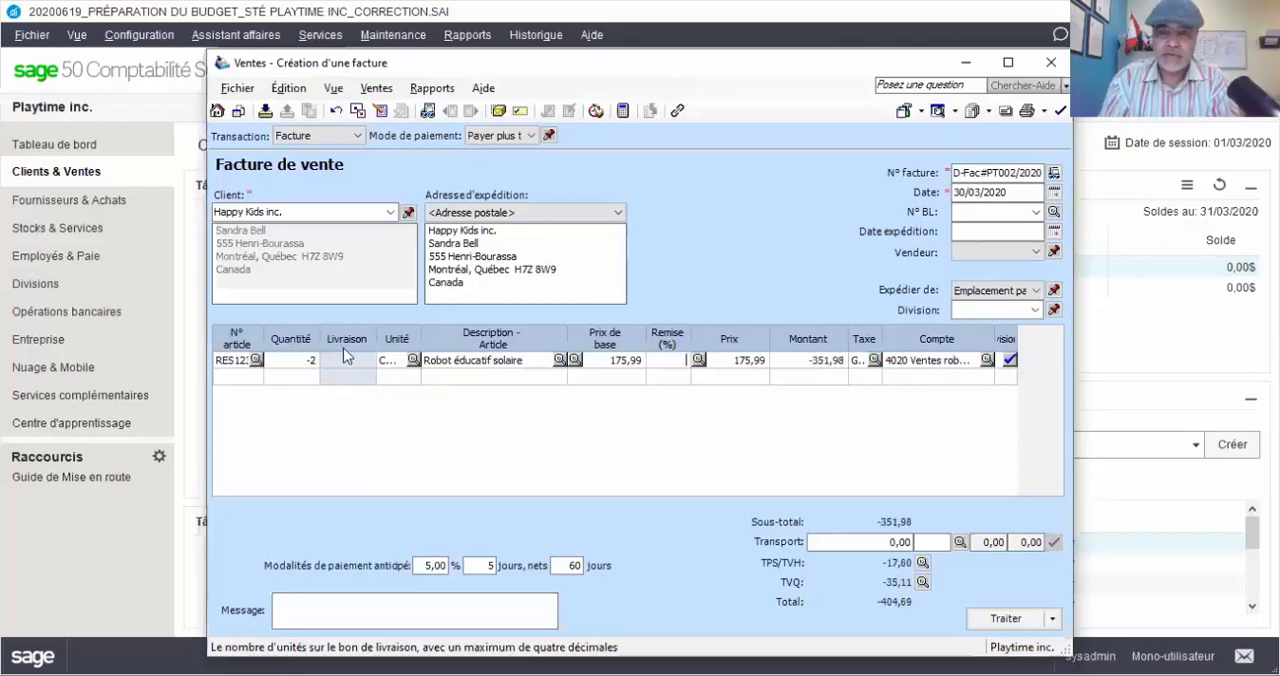
Add item CHEVBAS789 (Cheval à bascule téléguidé) on the second line with quantity -4 and base price 65,99
click(238, 381)
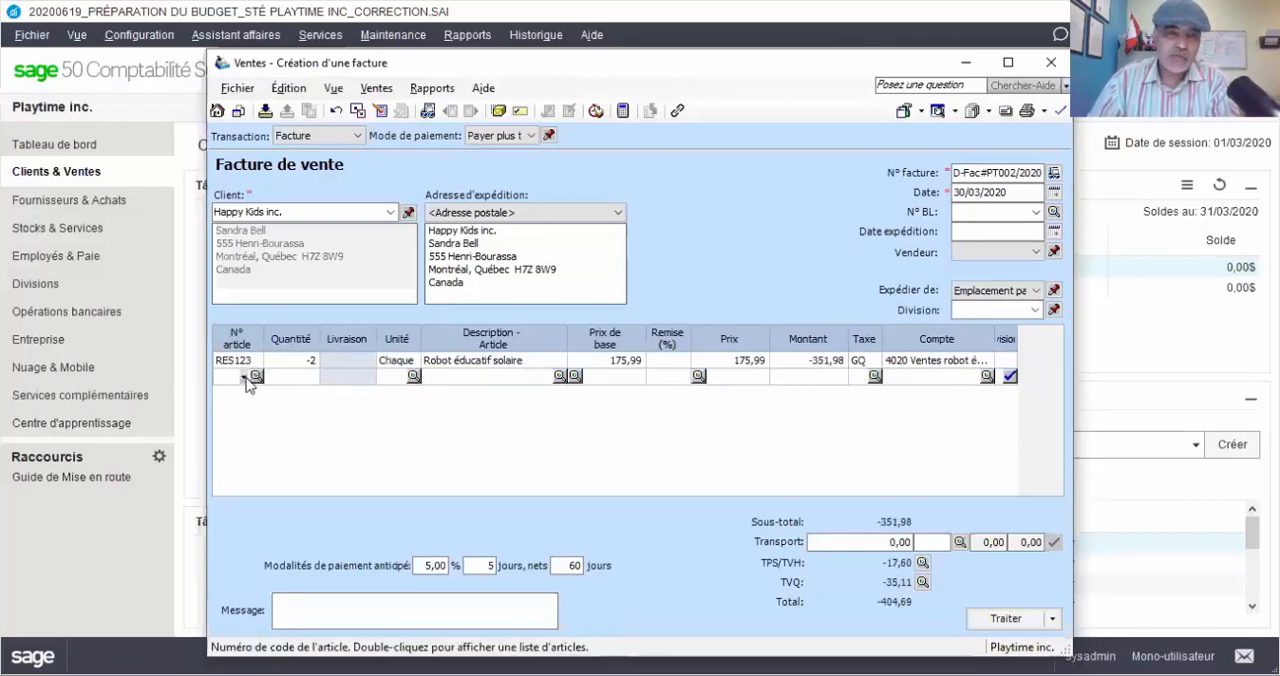
double_click(245, 378)
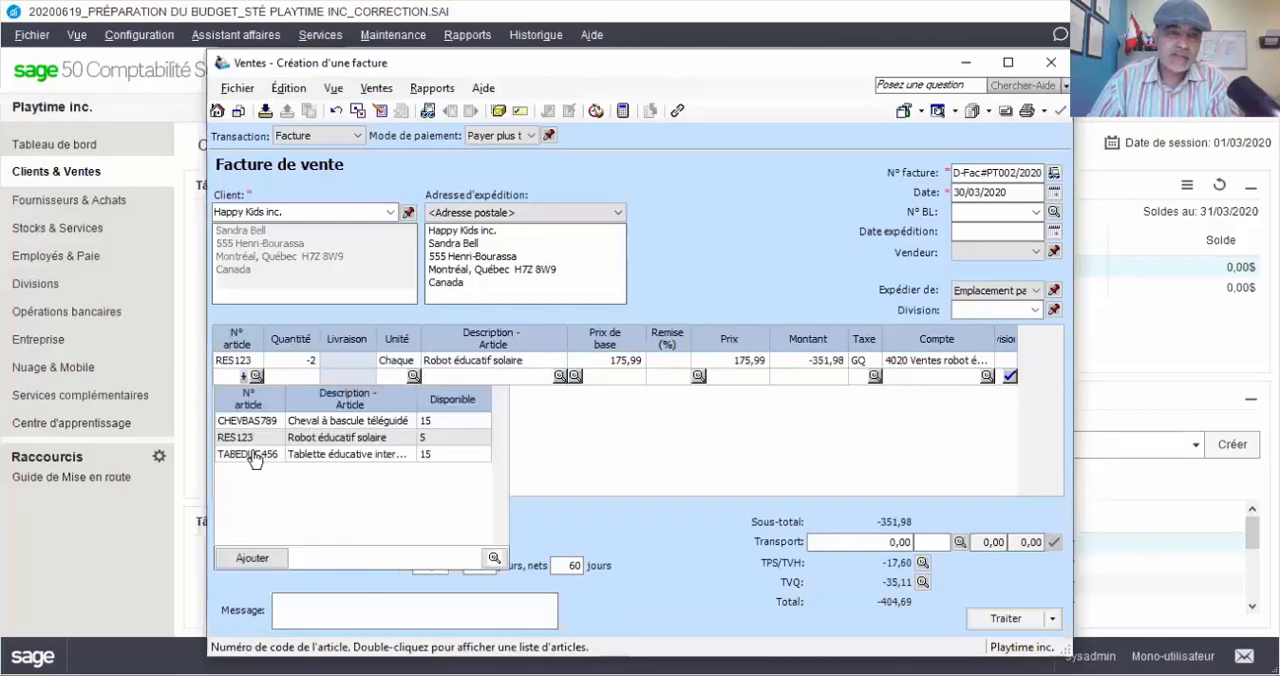
click(304, 422)
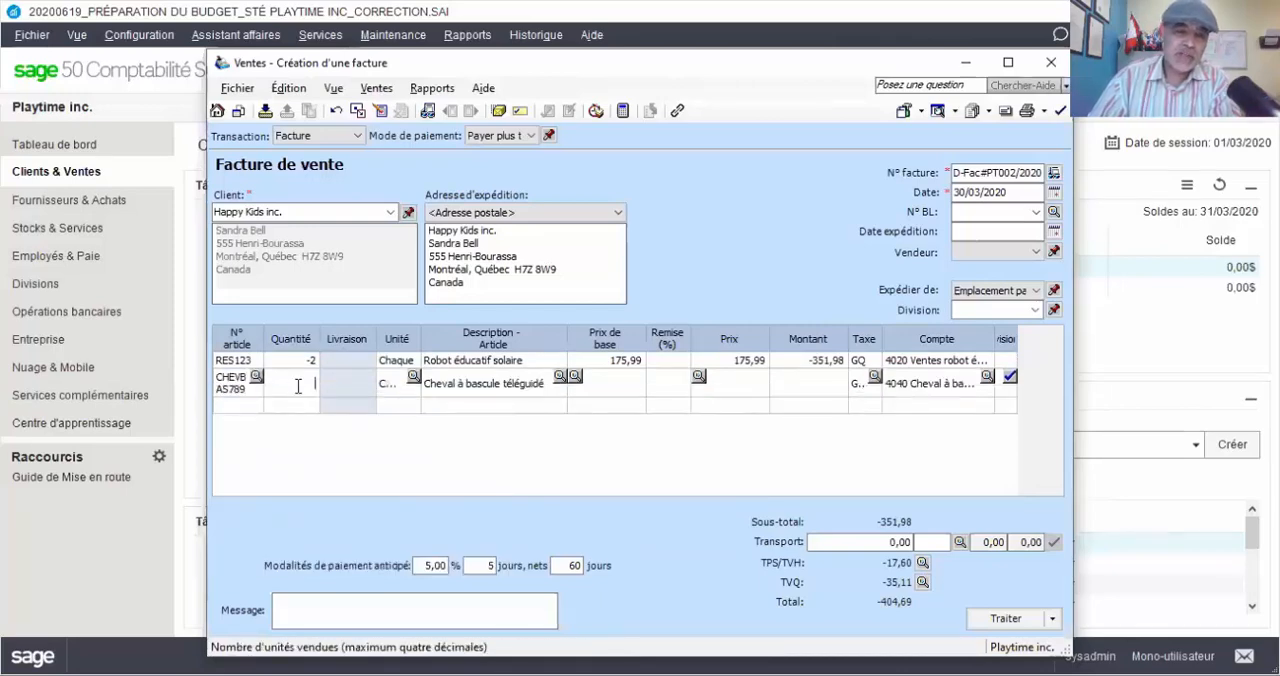
text(-4)
key(Tab)
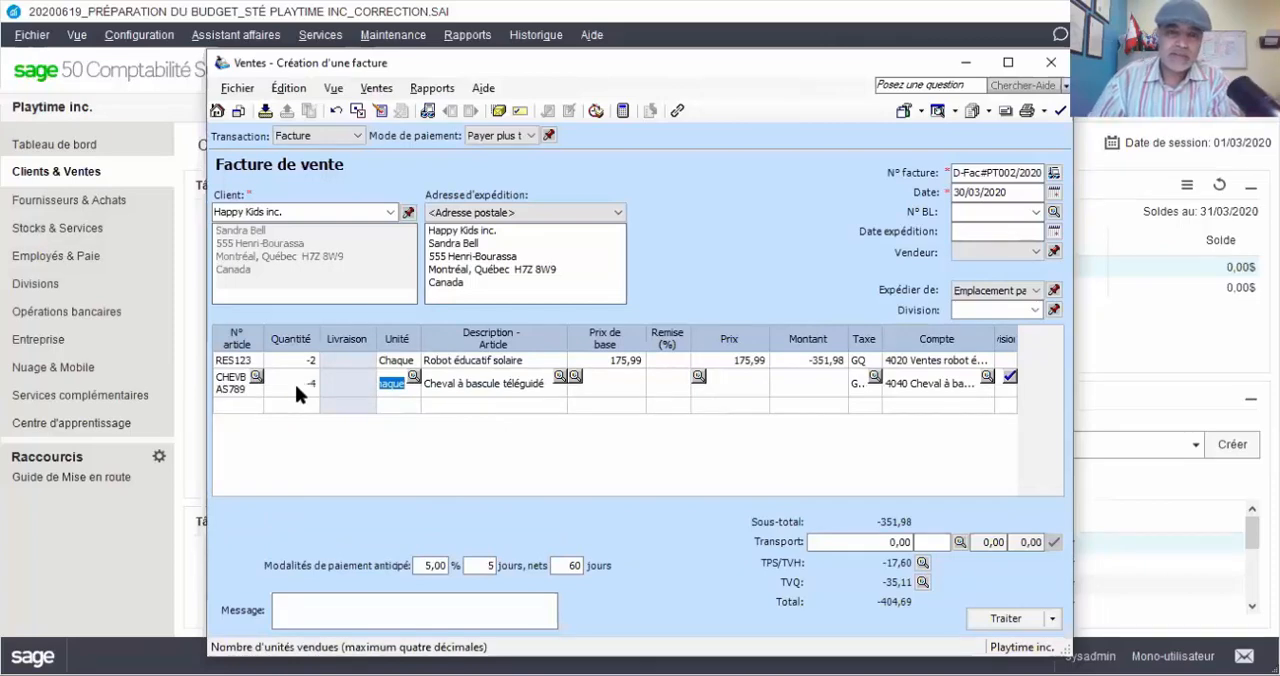
key(Tab)
key(Tab)
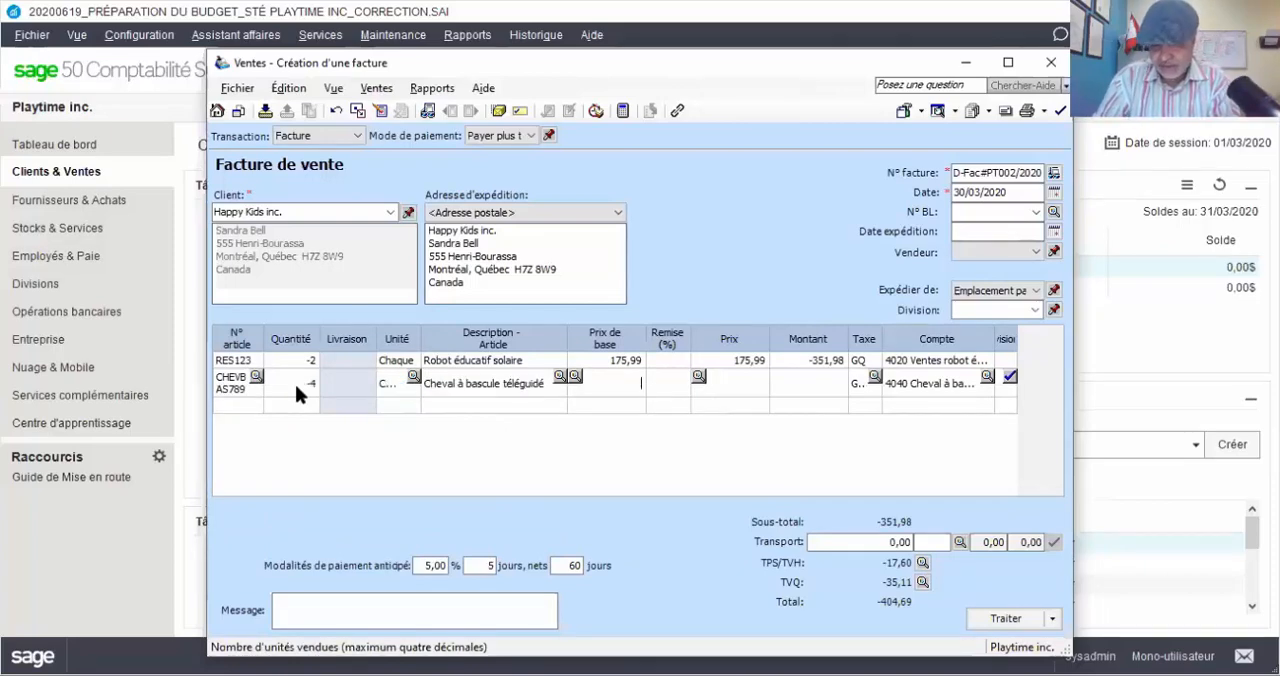
text(65,99)
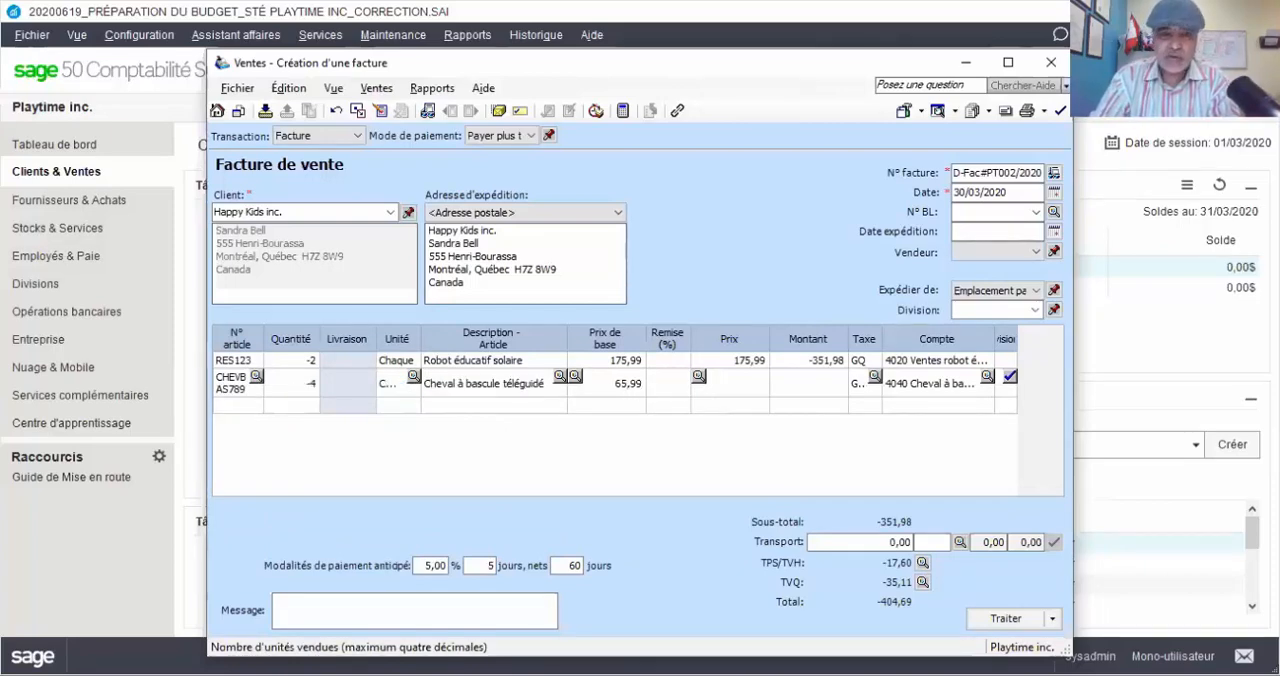
key(Tab)
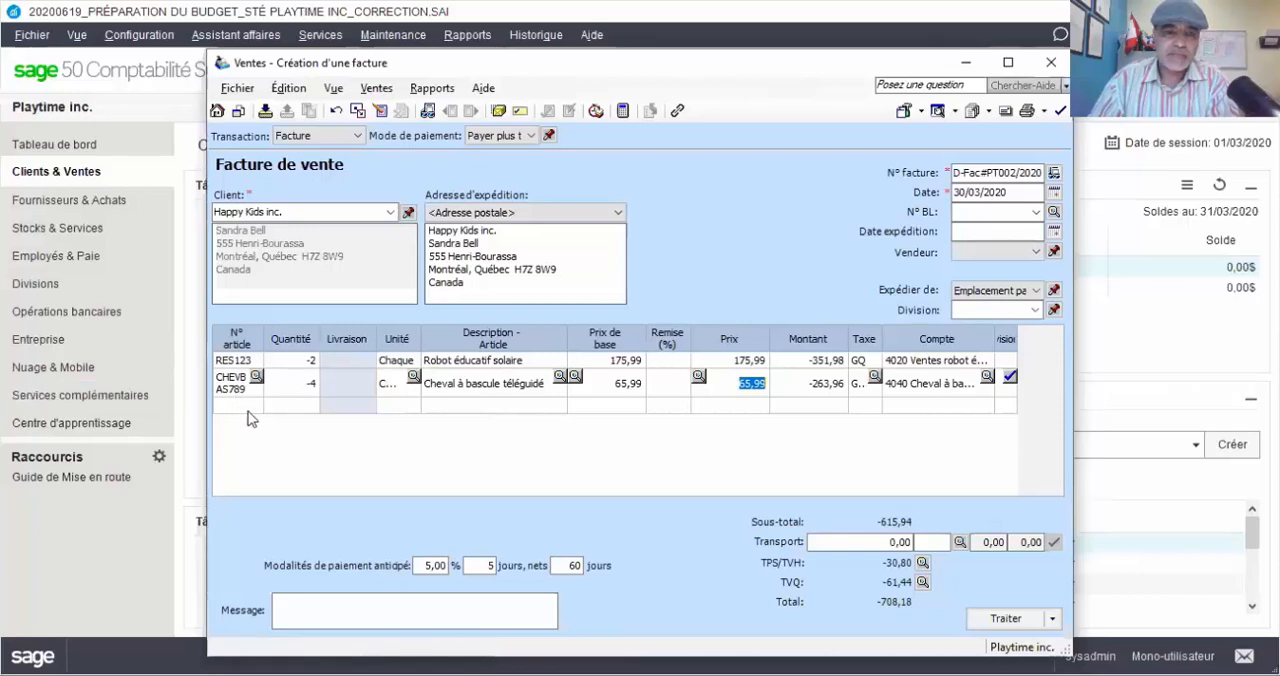
Add item TABEDUC456 (Tablette éducative interactive) on the third line with quantity -6 and base price 95,99
click(248, 410)
double_click(250, 412)
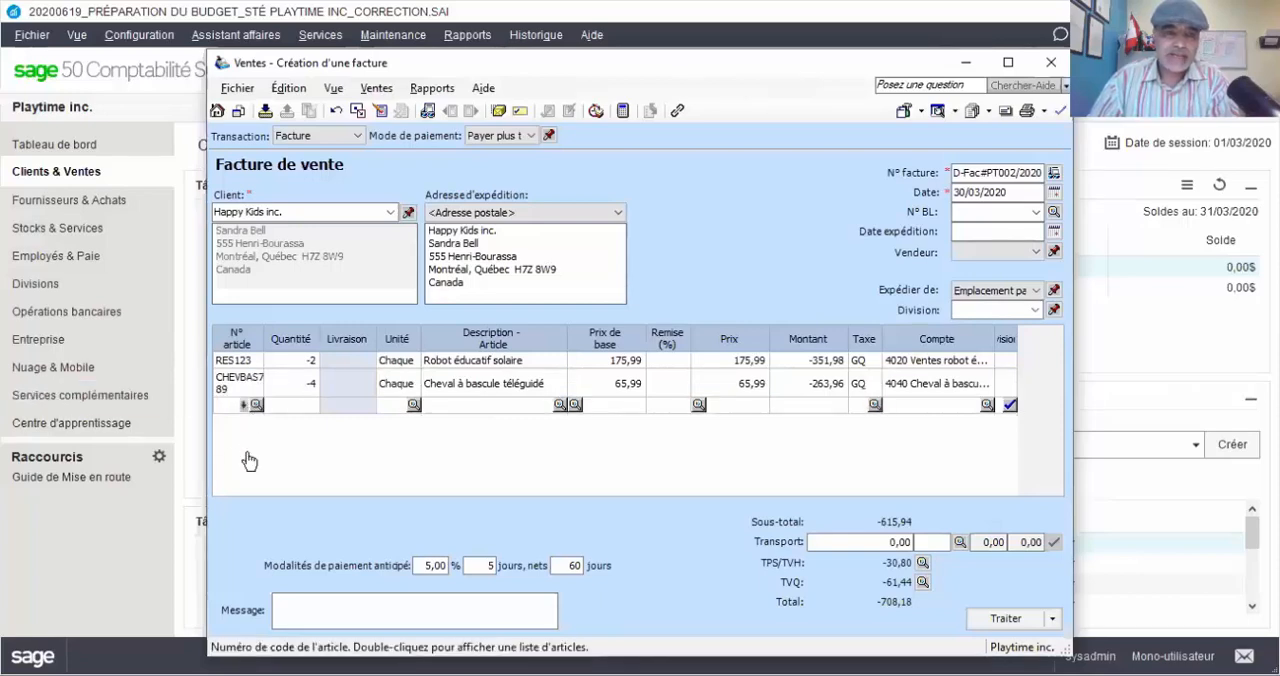
click(250, 483)
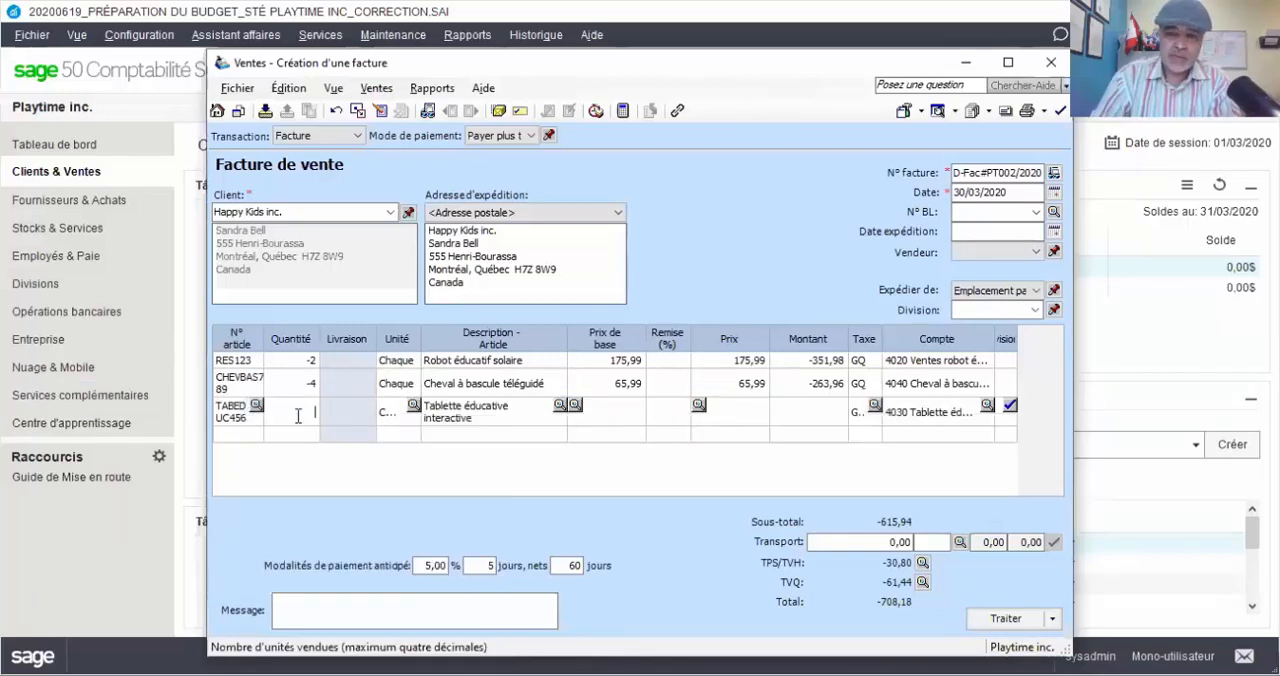
text(6)
key(BackSpace)
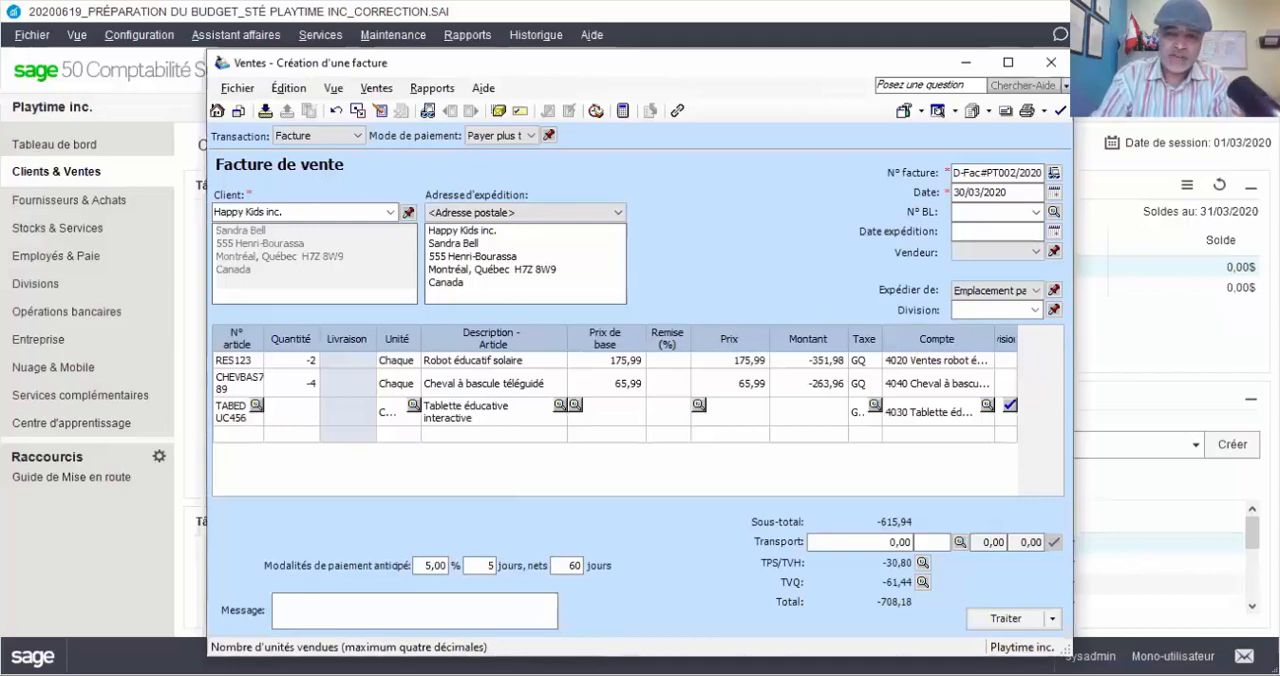
text(-6)
key(Tab)
key(Tab)
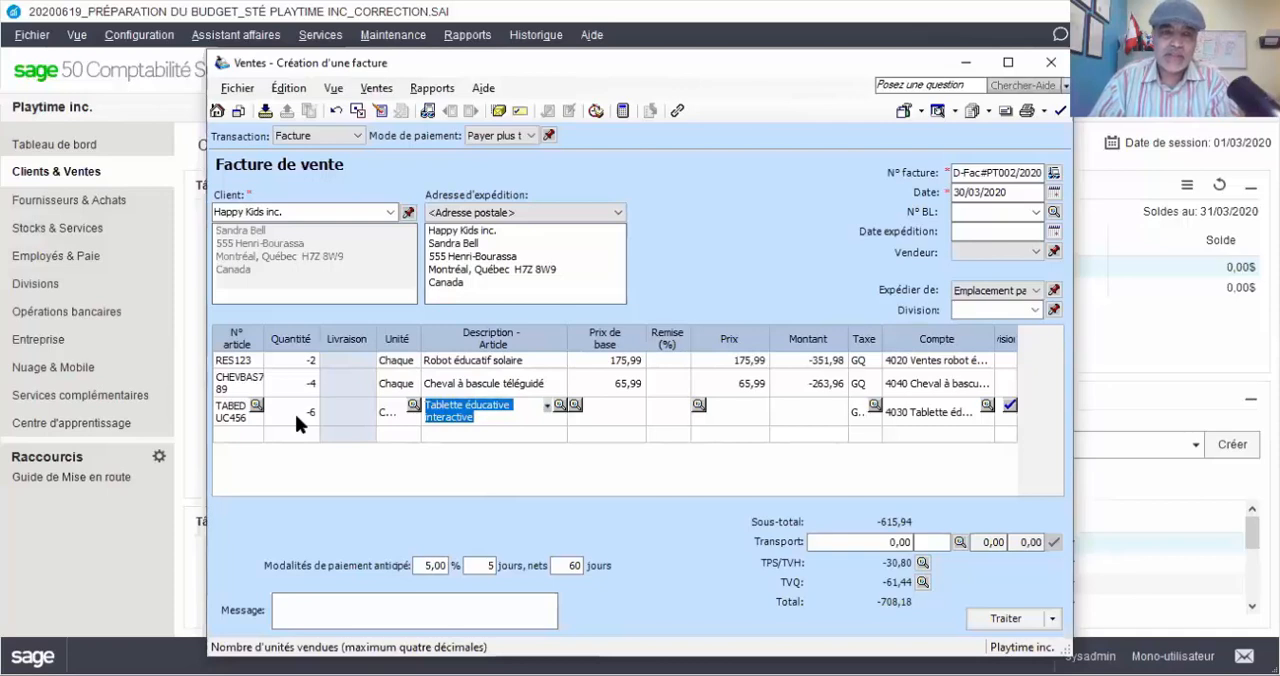
key(Tab)
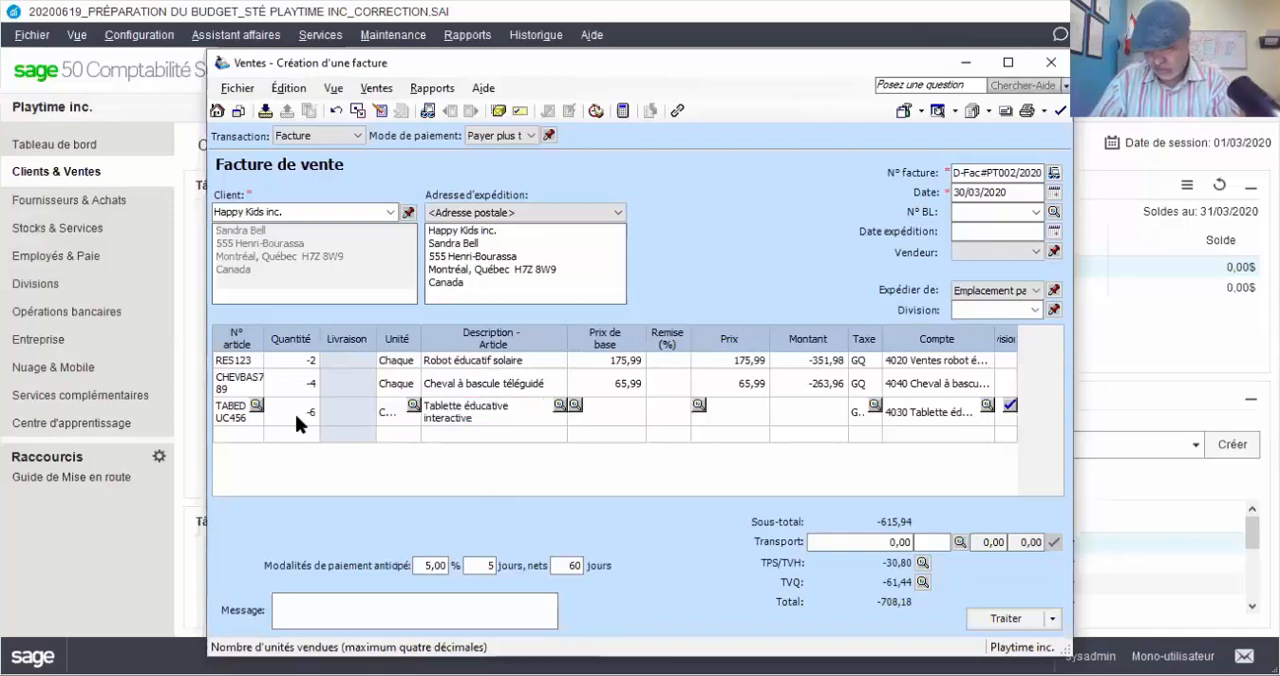
text(95)
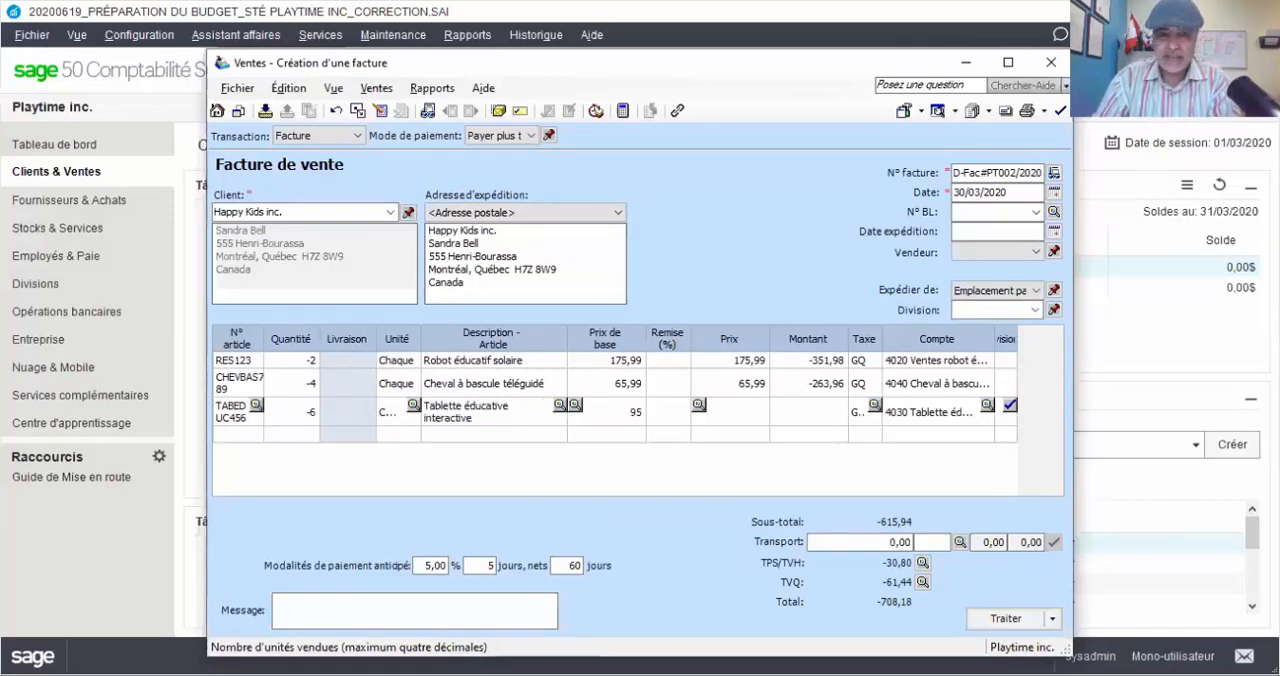
text(,)
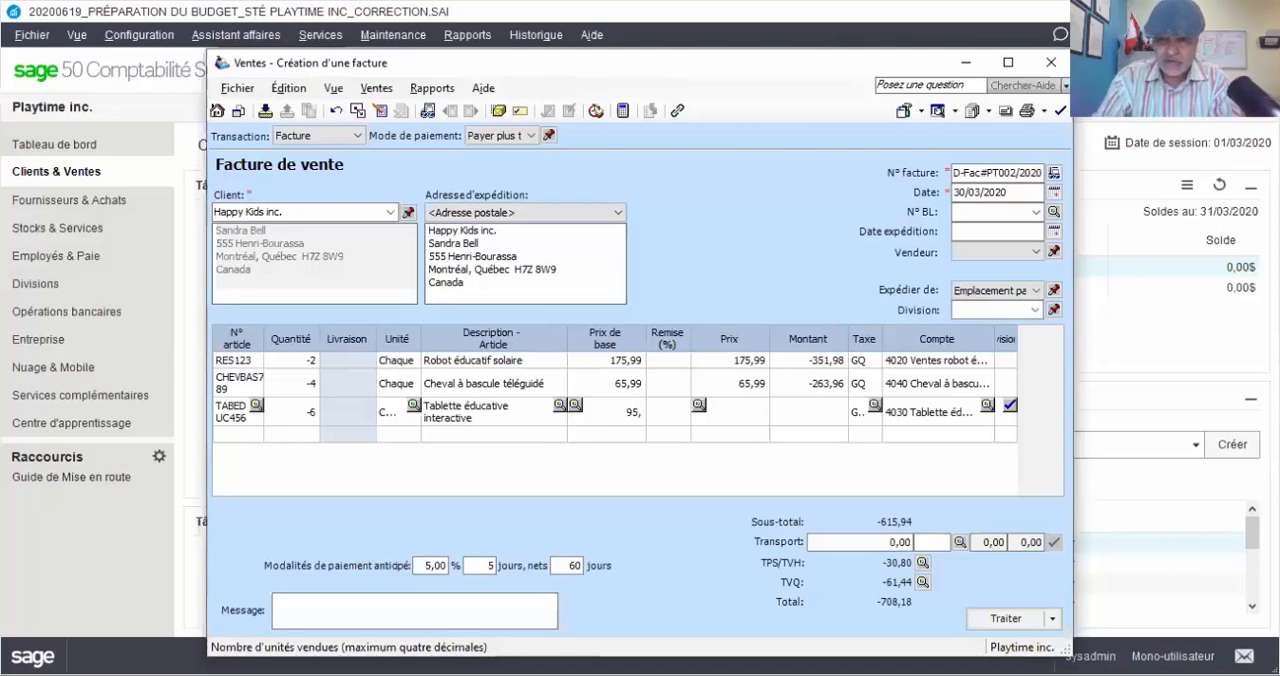
text(99)
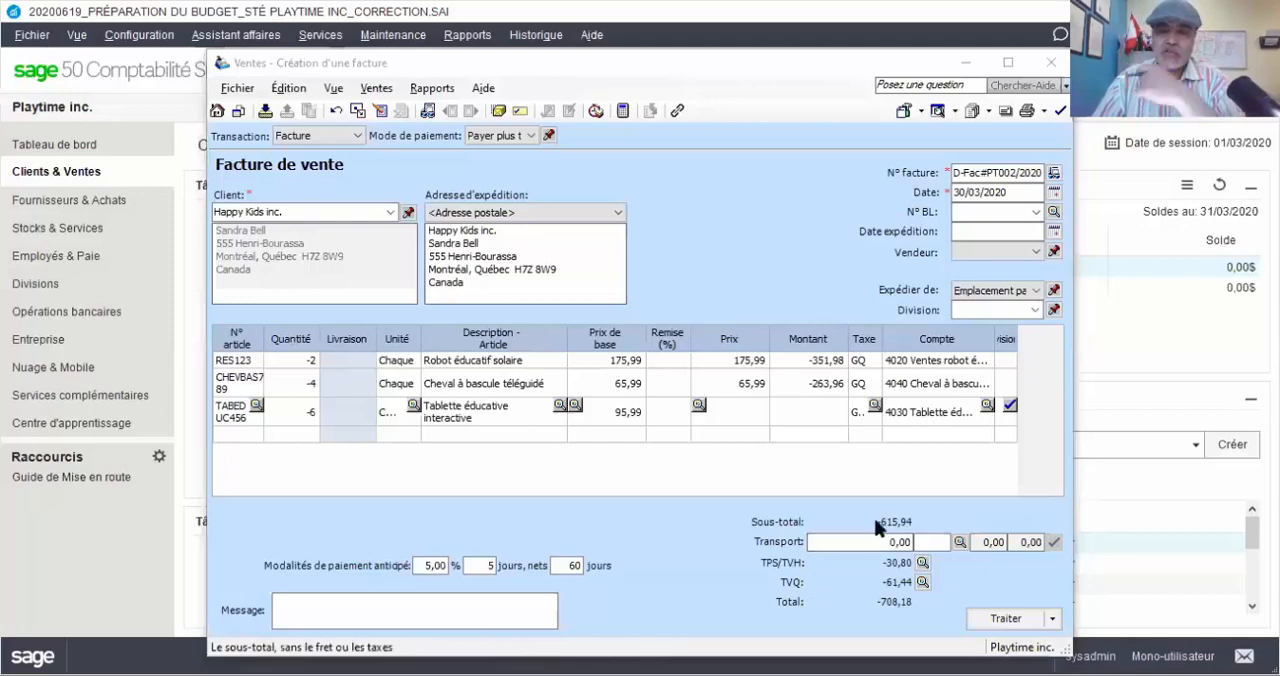
click(617, 412)
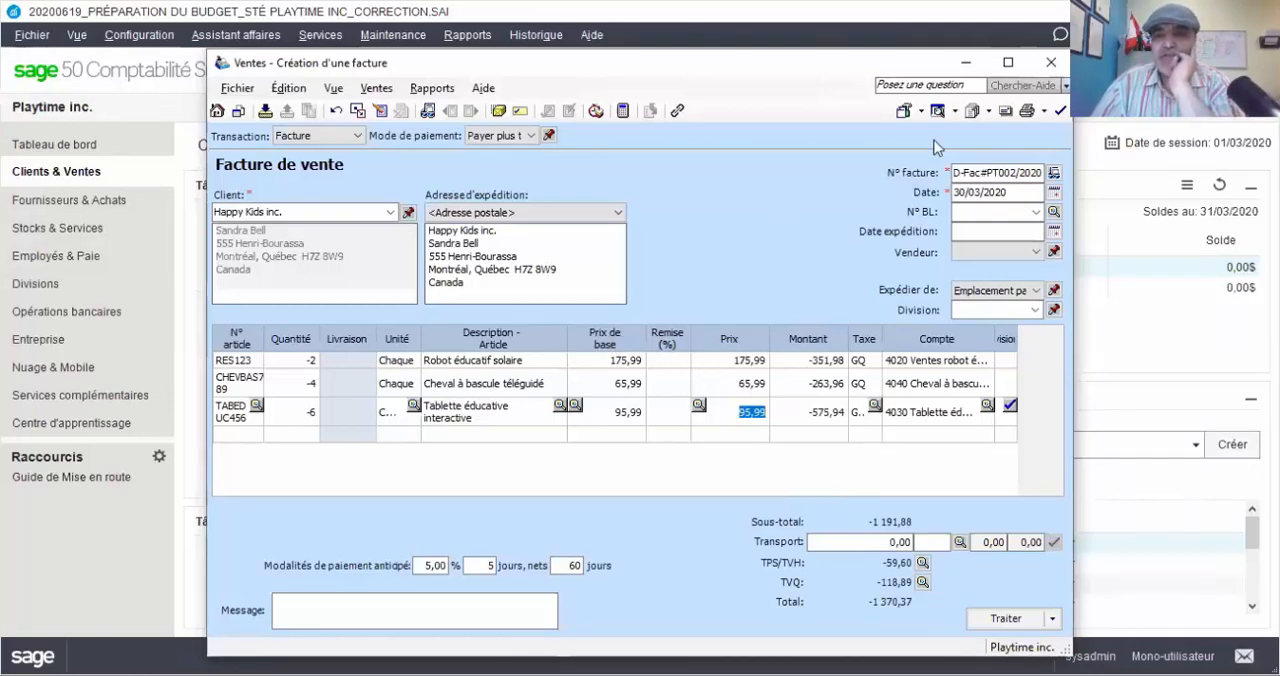
Preview the printed sales invoice and examine its title, number, date, item lines and taxes
click(937, 112)
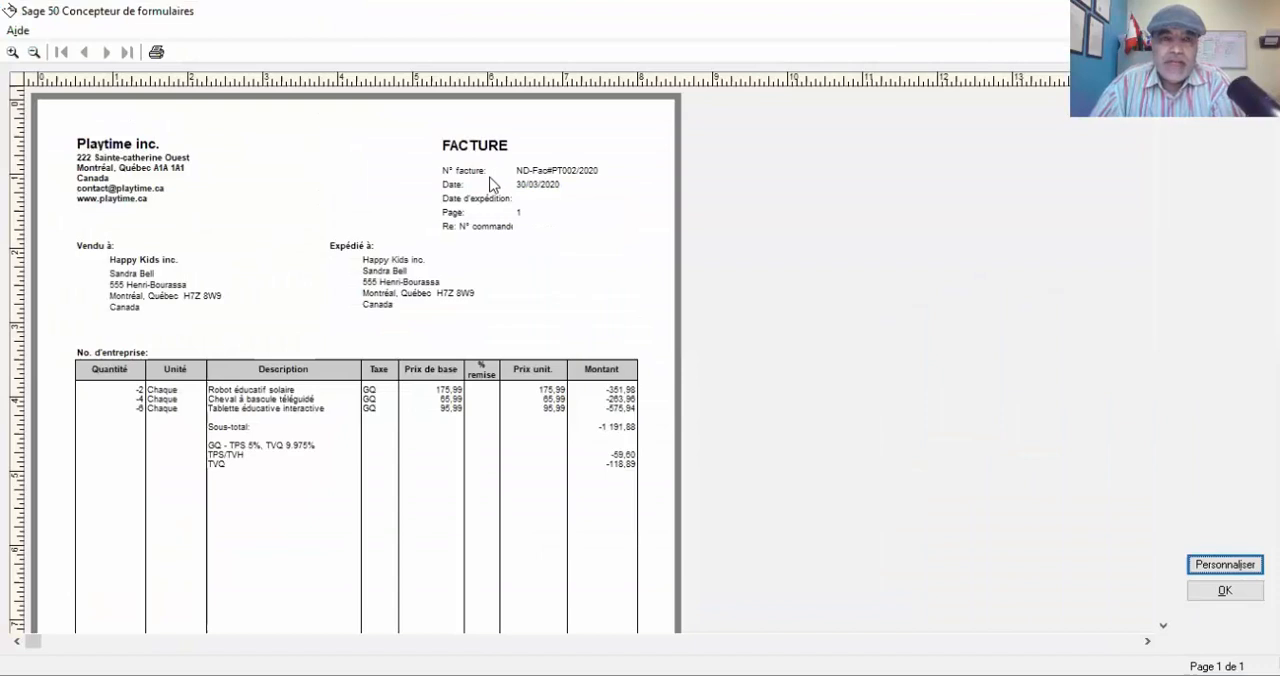
scroll(490, 188, down, 3)
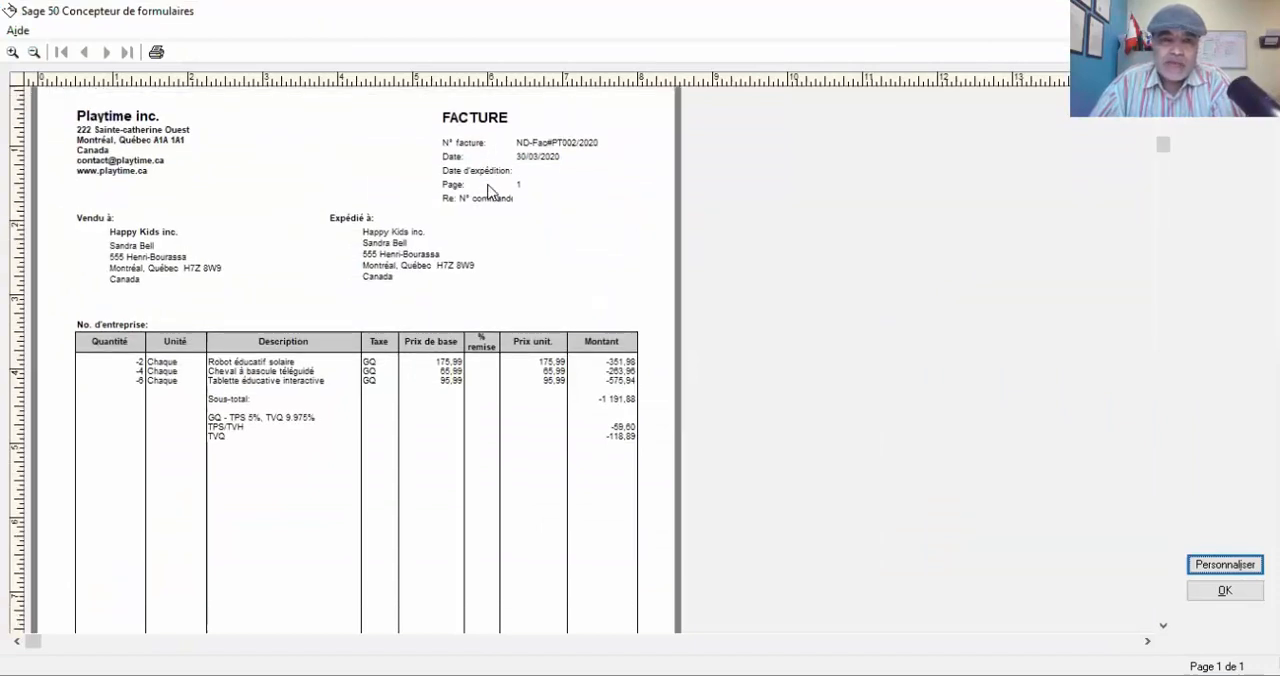
scroll(490, 192, down, 1)
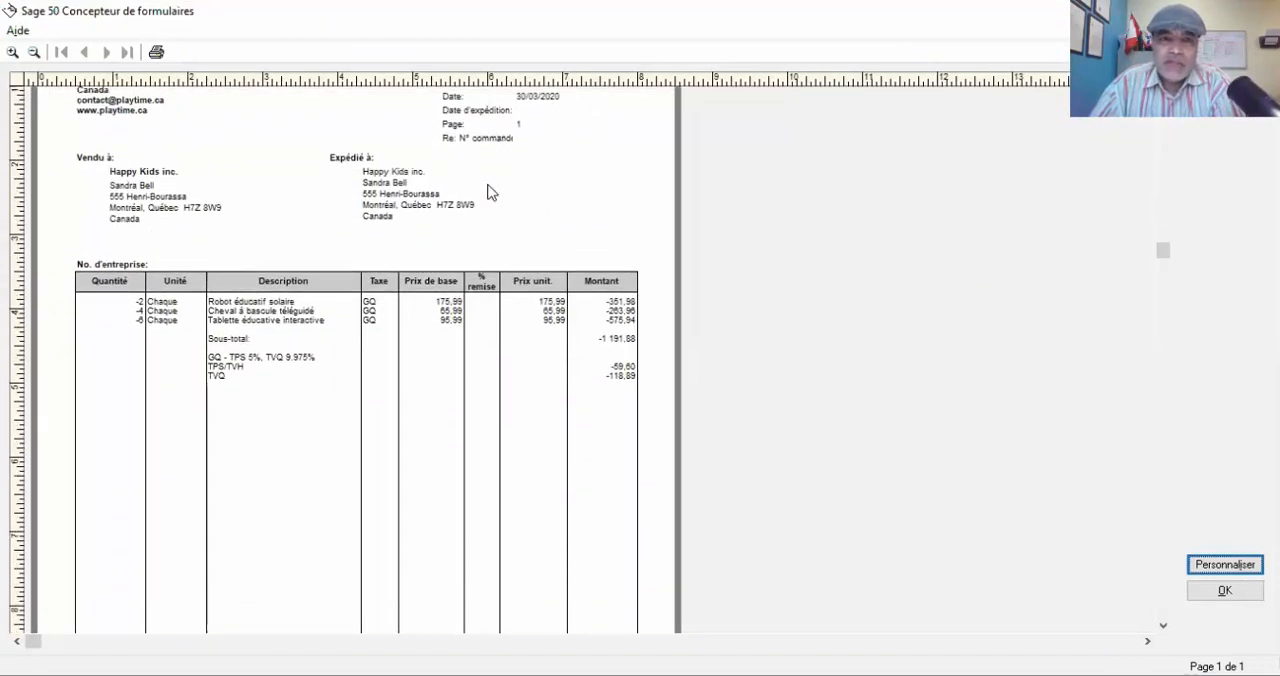
scroll(490, 192, up, 2)
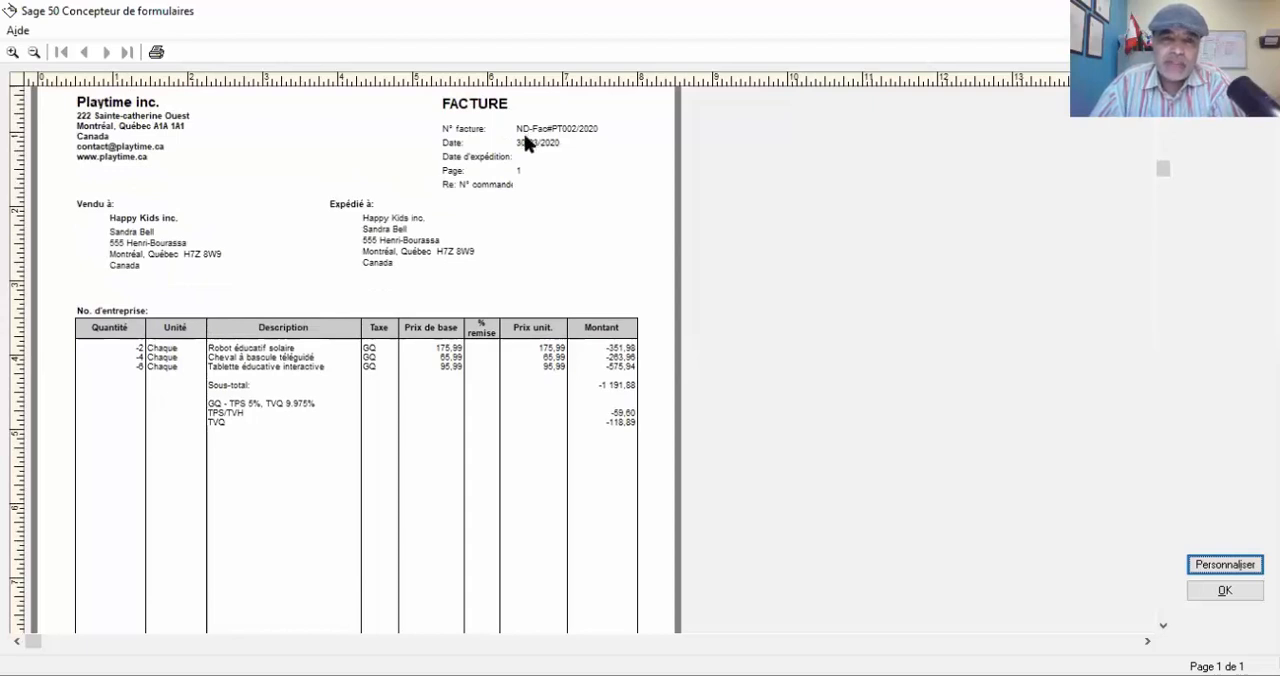
scroll(523, 155, down, 1)
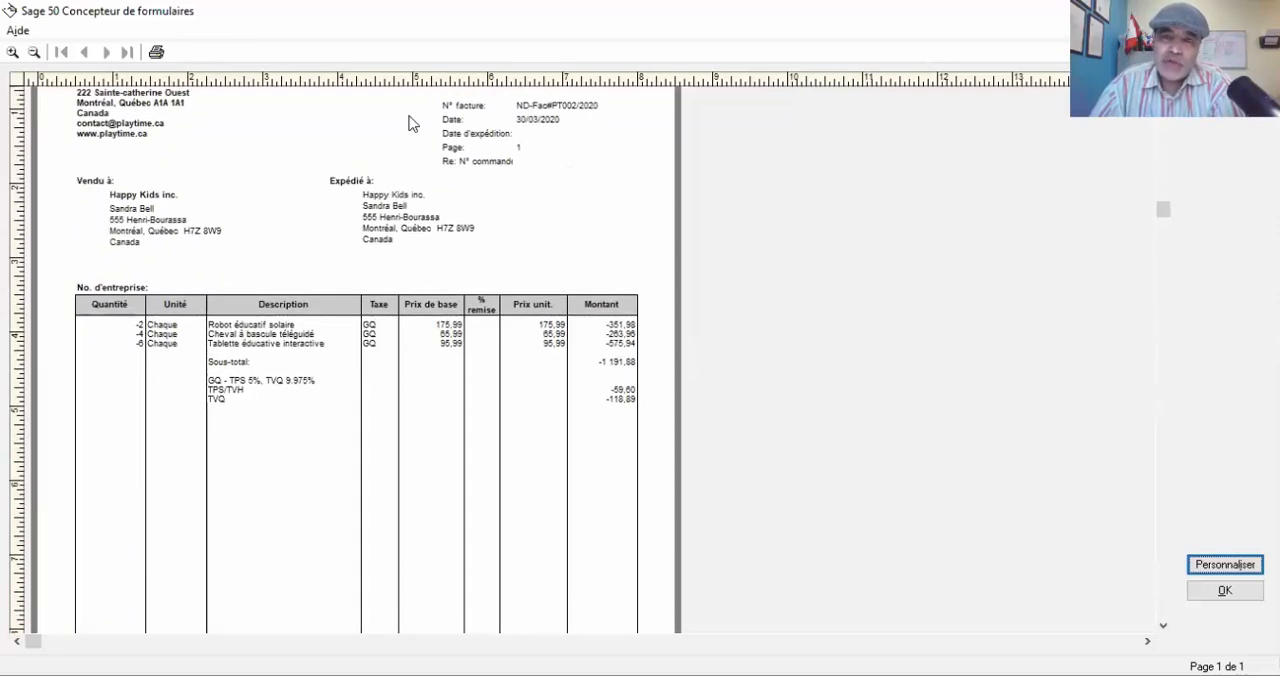
scroll(410, 122, up, 1)
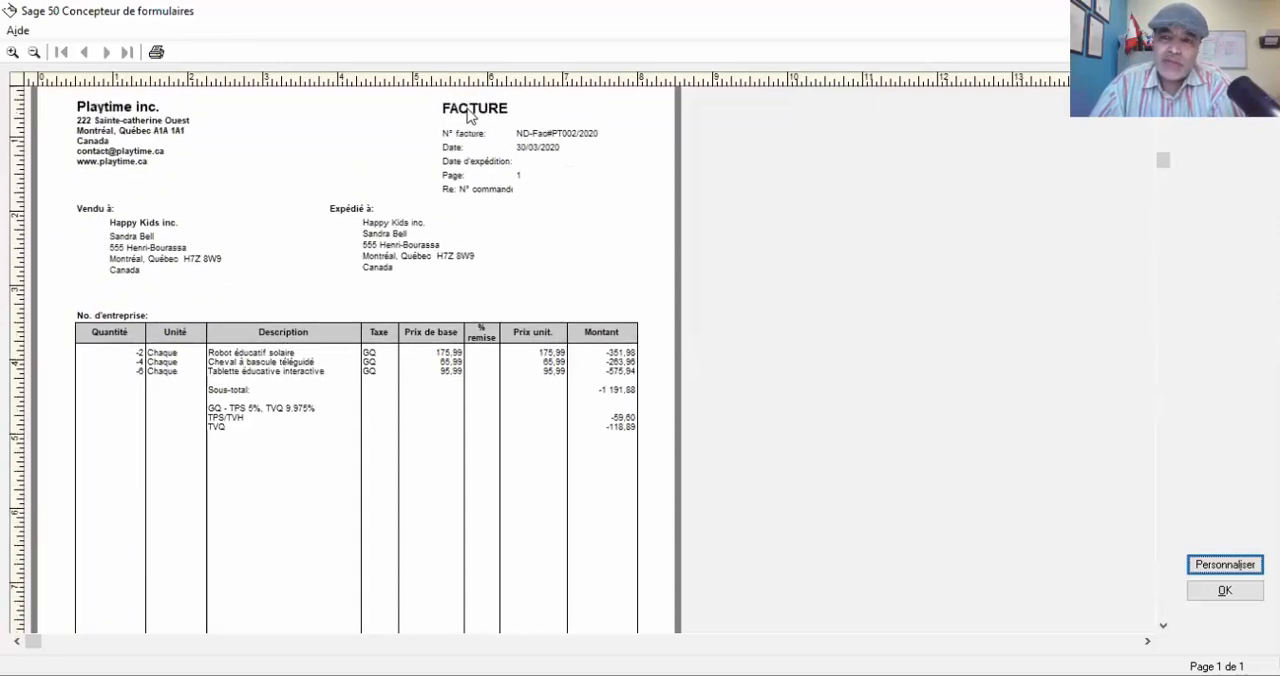
Open the printed invoice form for customization and set its FACTURE title to NOTE DE DEBIT, with DEBIT NOTE as English text
click(1208, 562)
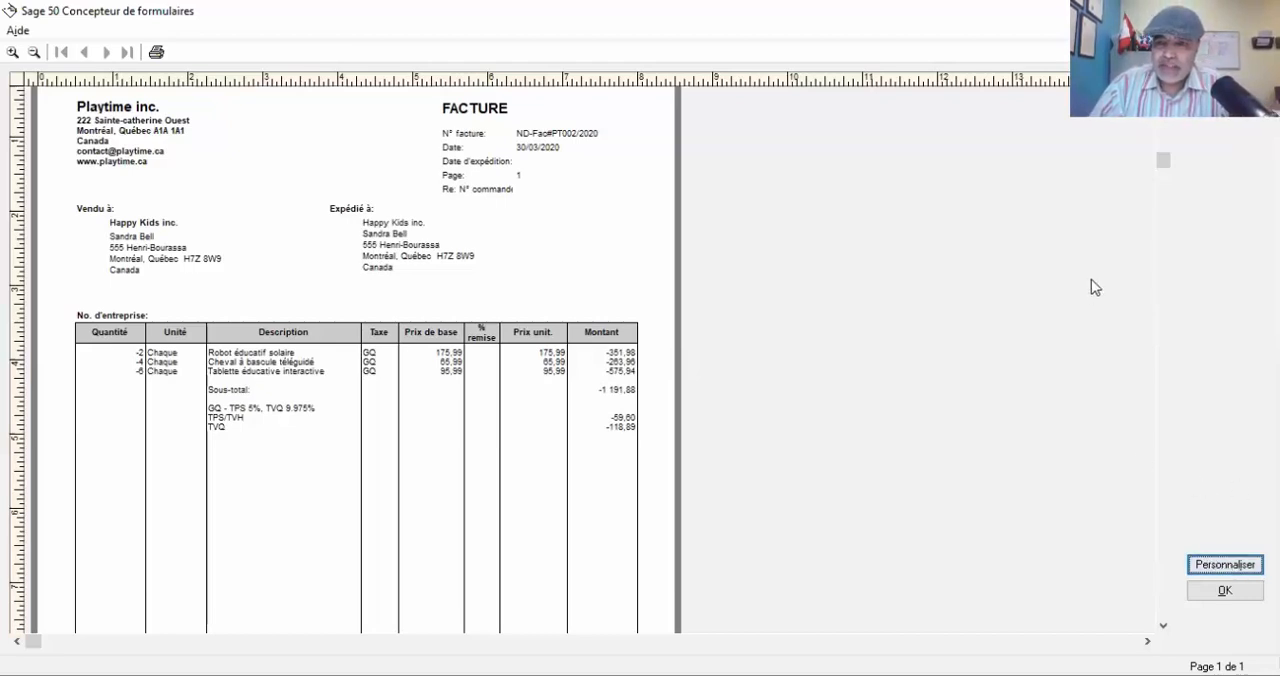
click(1211, 563)
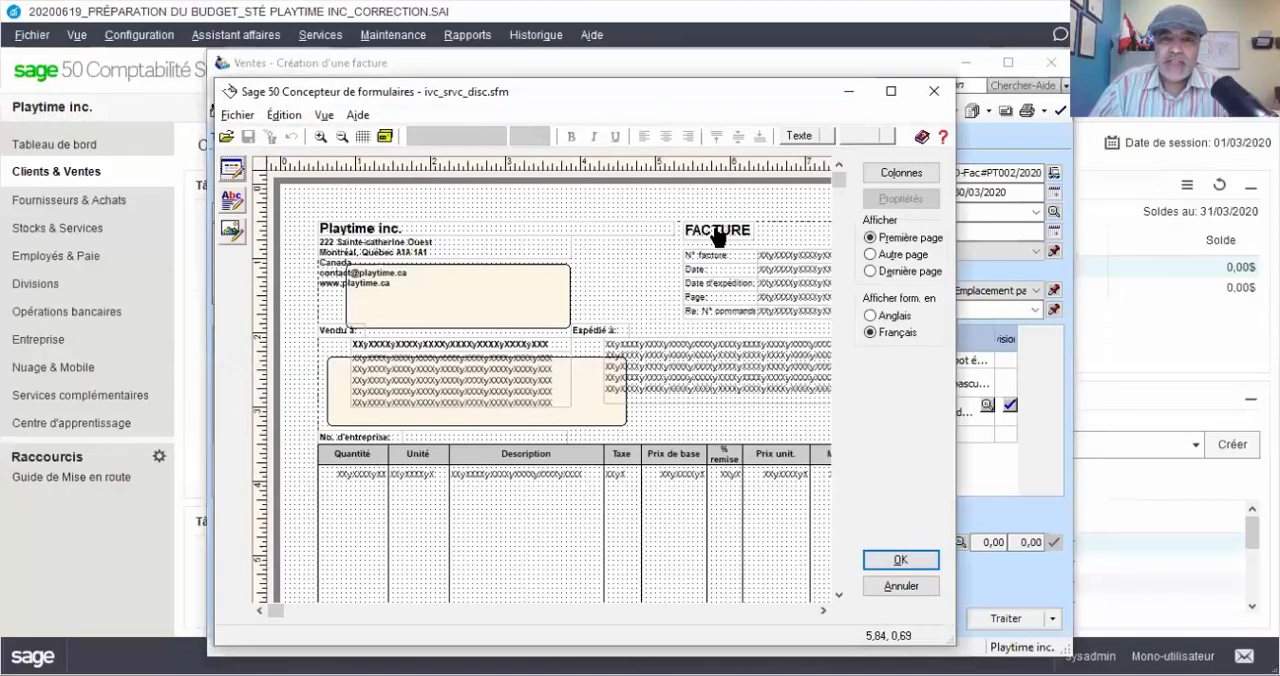
click(718, 235)
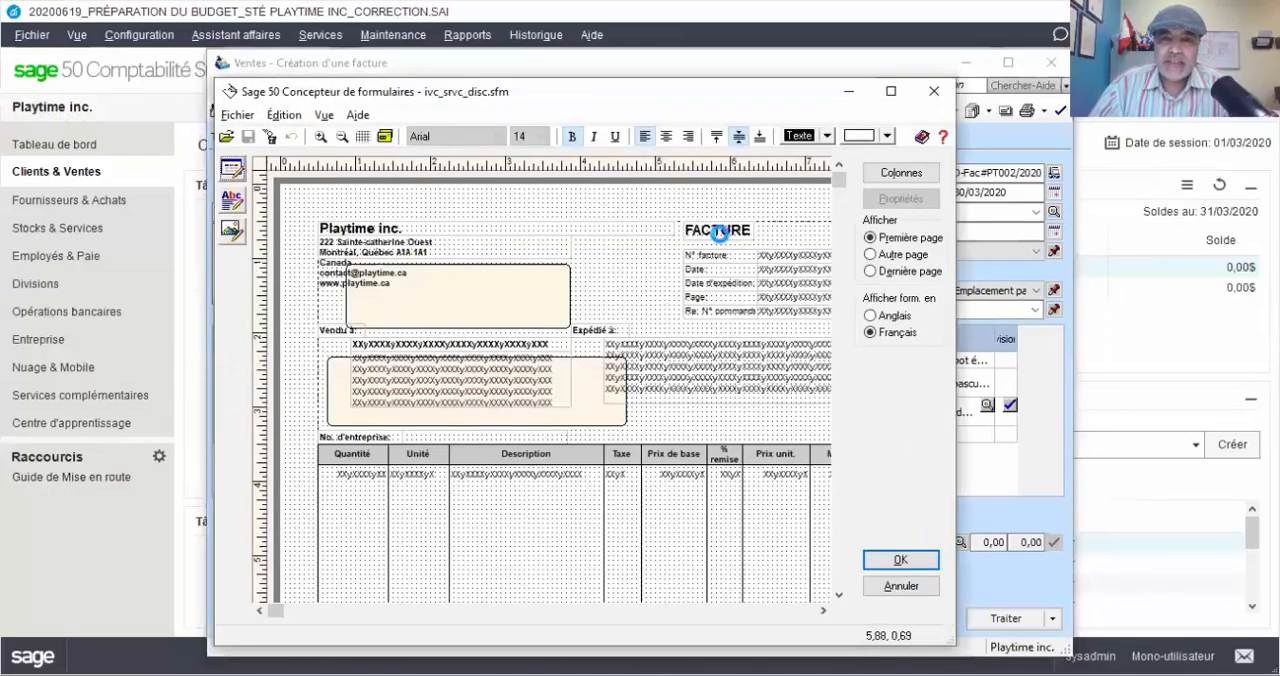
double_click(718, 235)
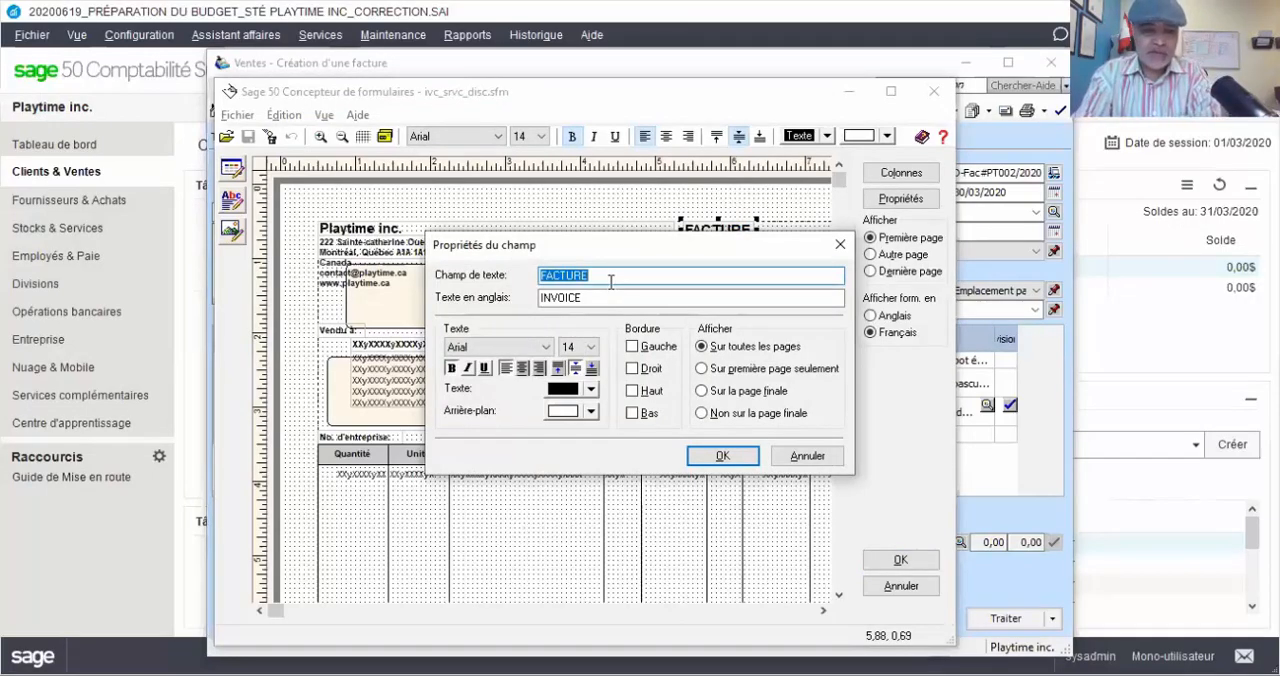
text(NOTE DE )
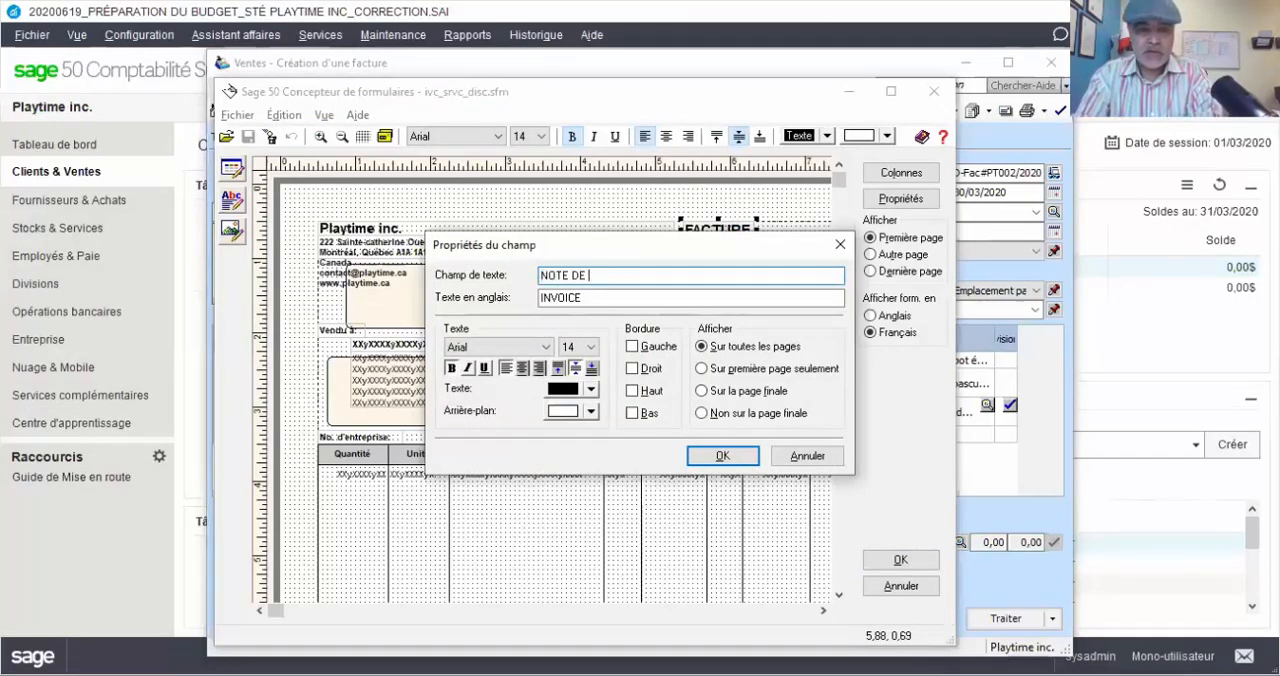
text(DEBIT)
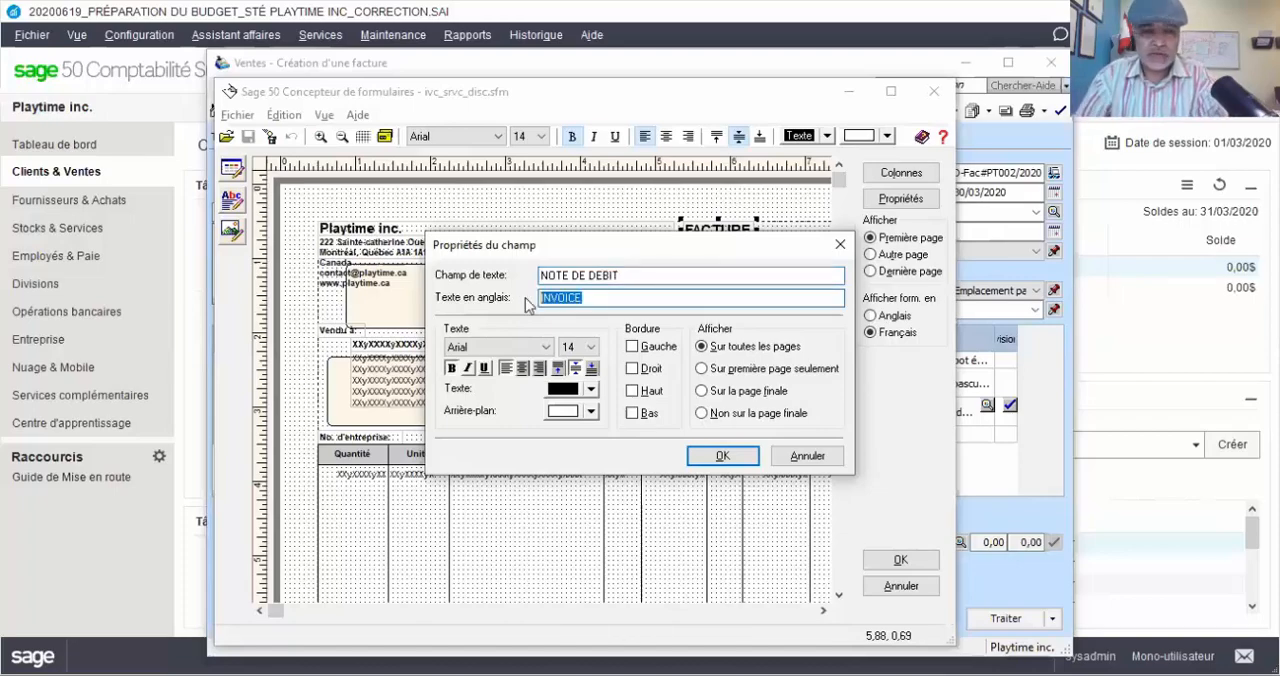
text(DEBIT NOTE)
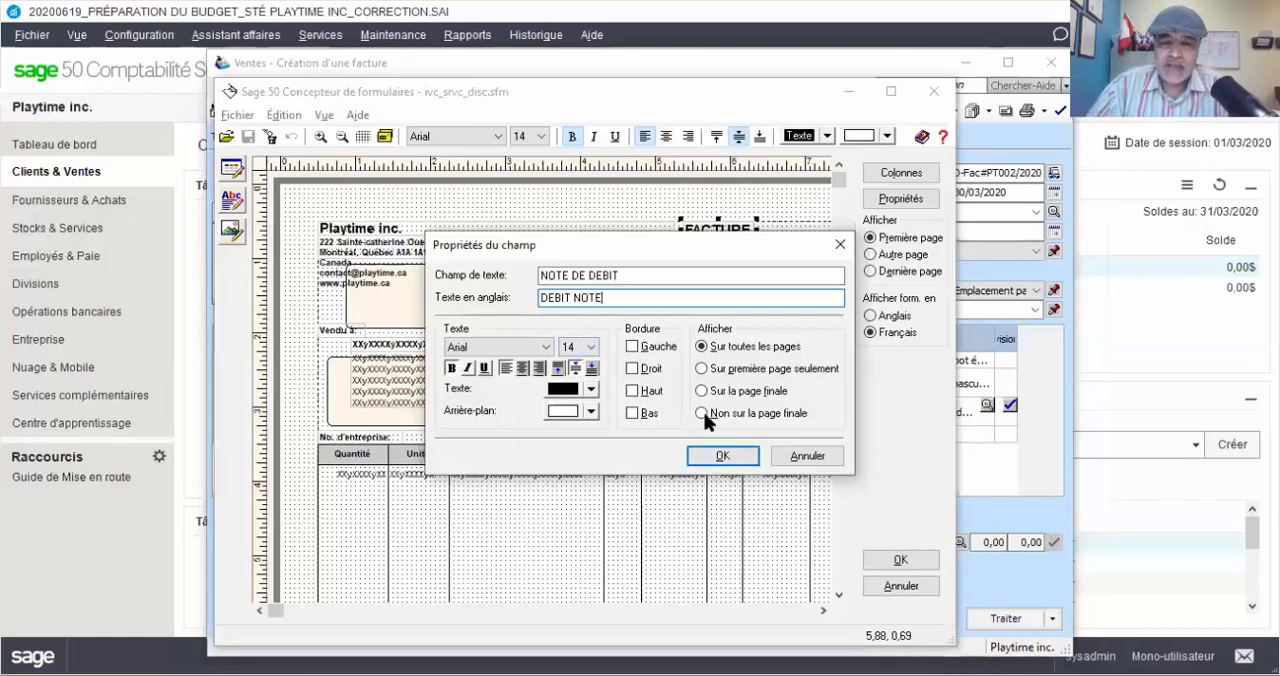
key(Return)
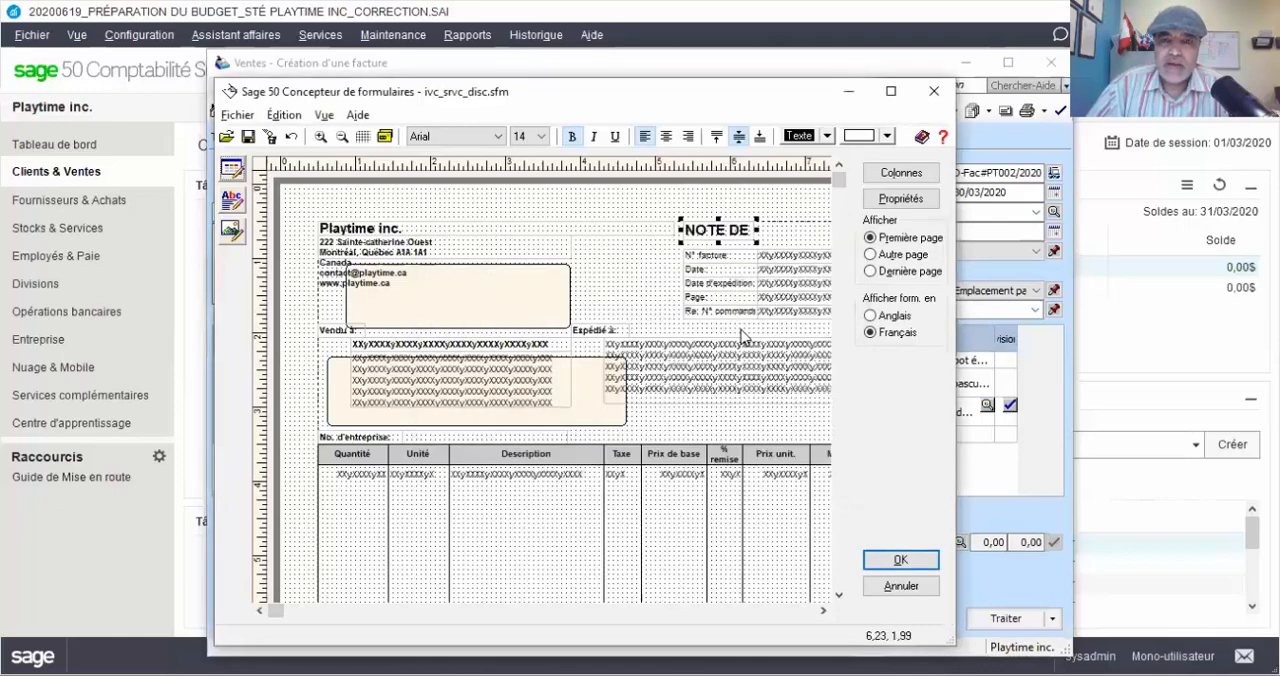
Widen the title field to fit NOTE DE DEBIT, and exit the form designer saving the changes
drag(800, 232, 808, 232)
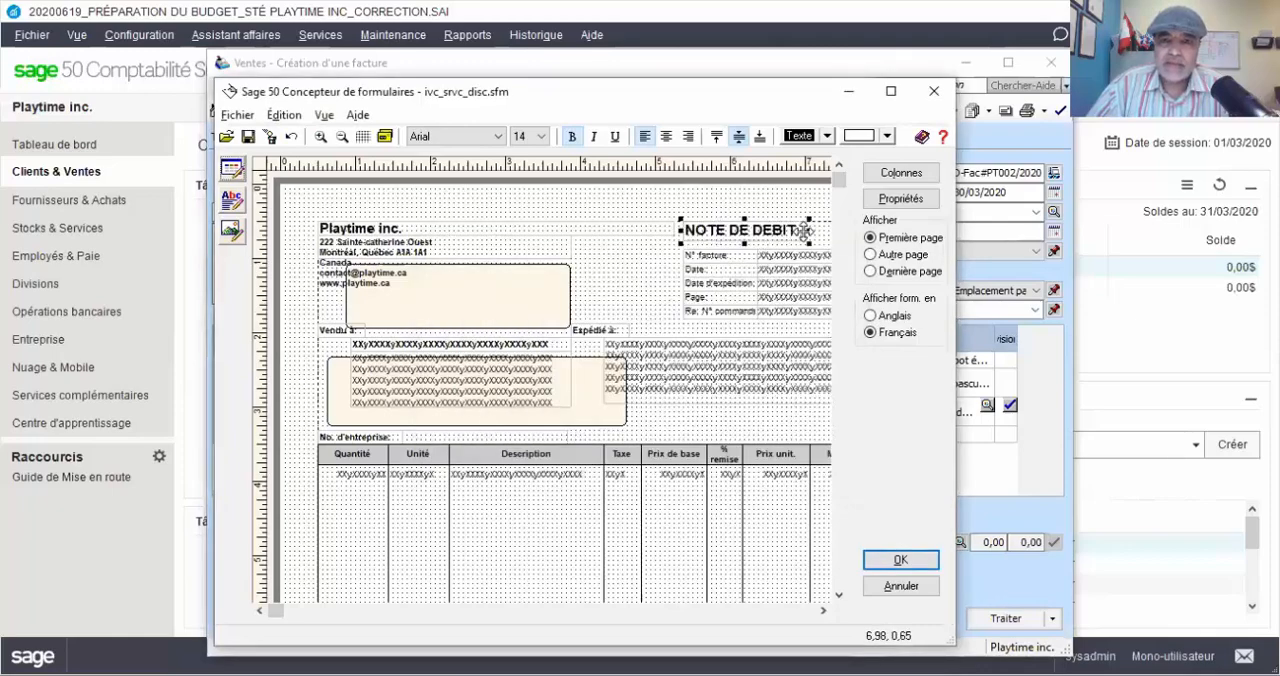
click(597, 218)
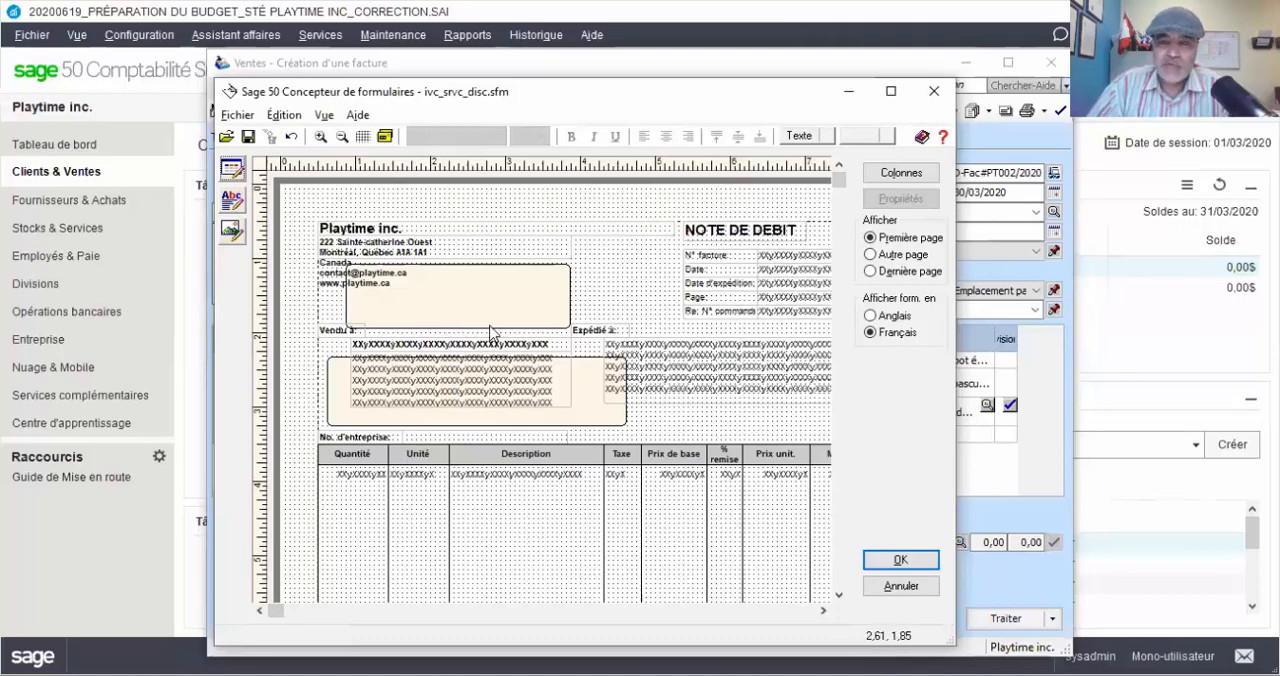
click(914, 566)
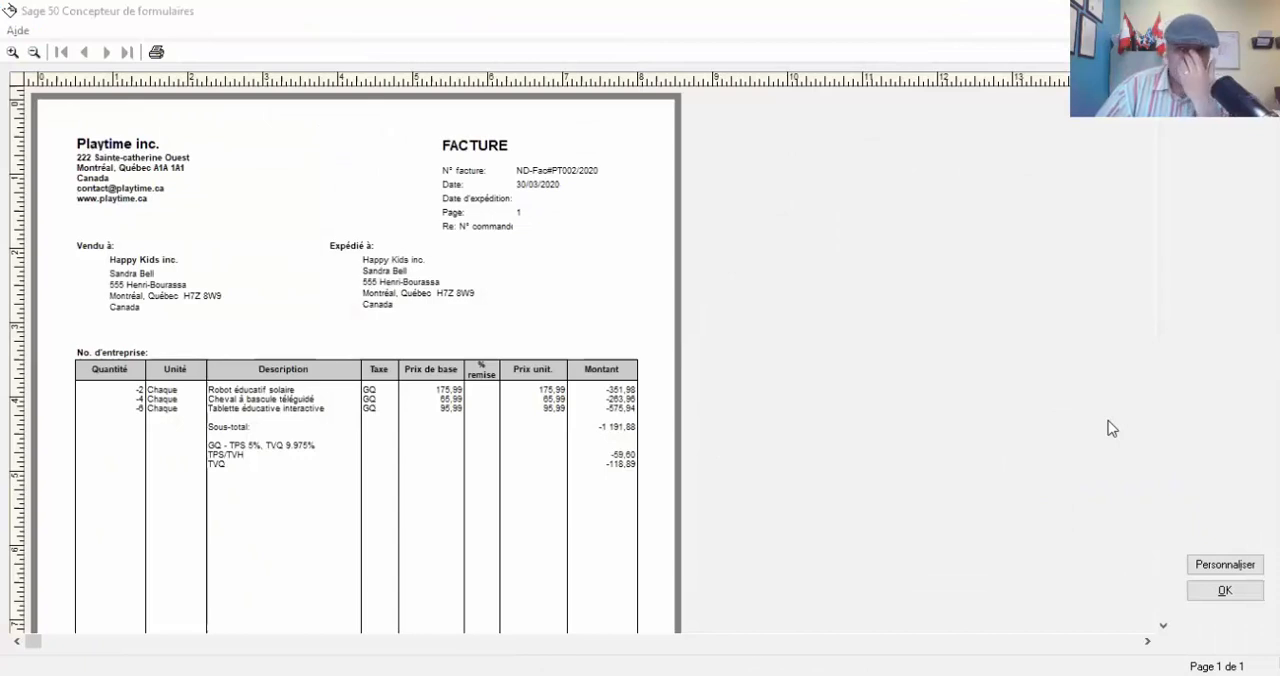
Customize the invoice form again from the preview and replace the French title FACTURE with NOTE DE DEBIT
click(1224, 565)
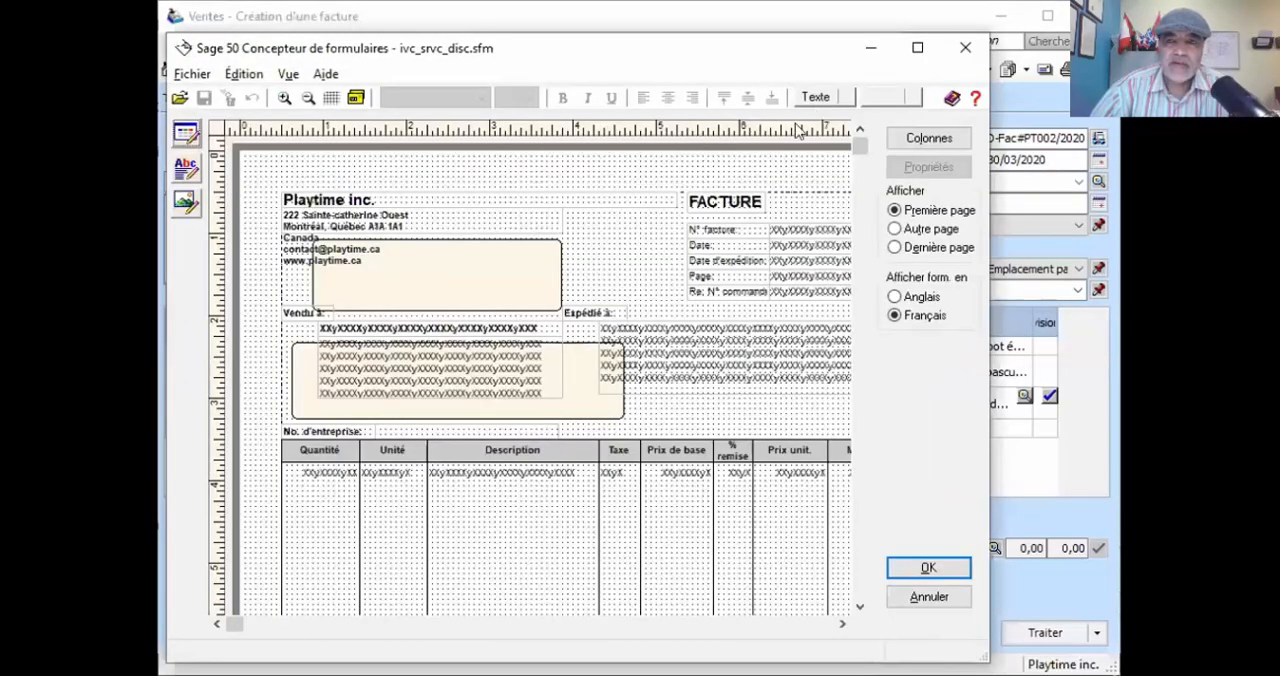
click(718, 202)
double_click(766, 206)
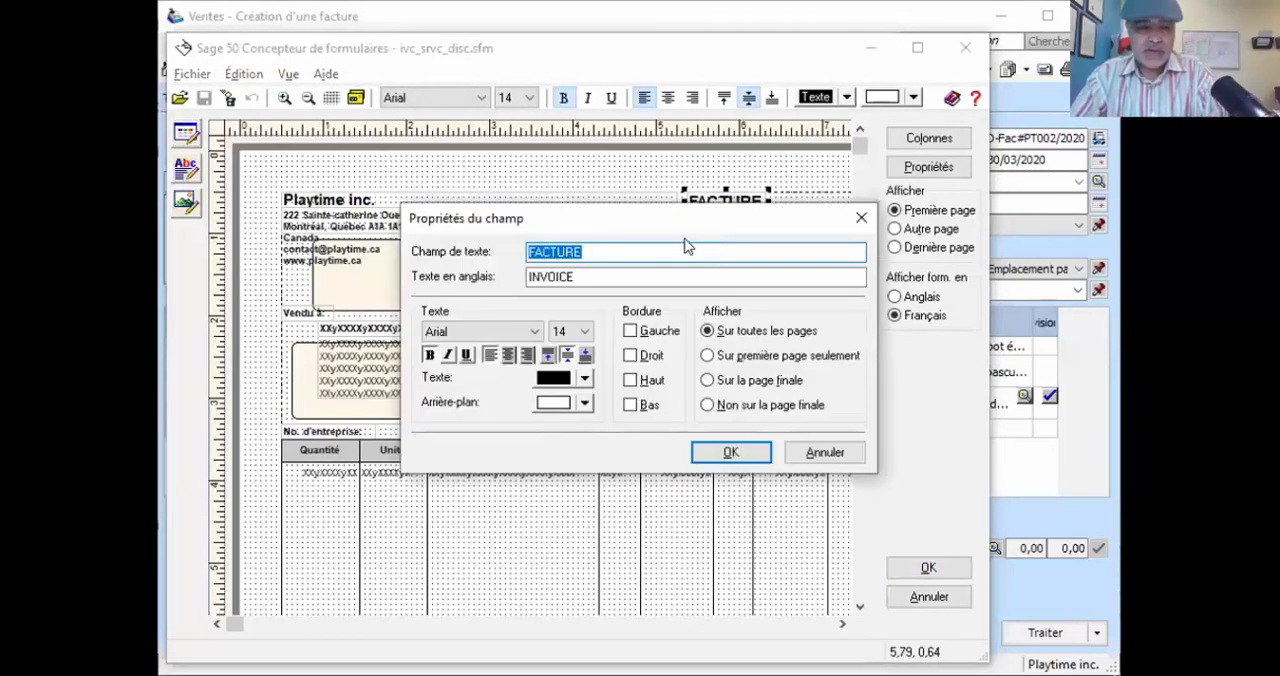
text(NOTE )
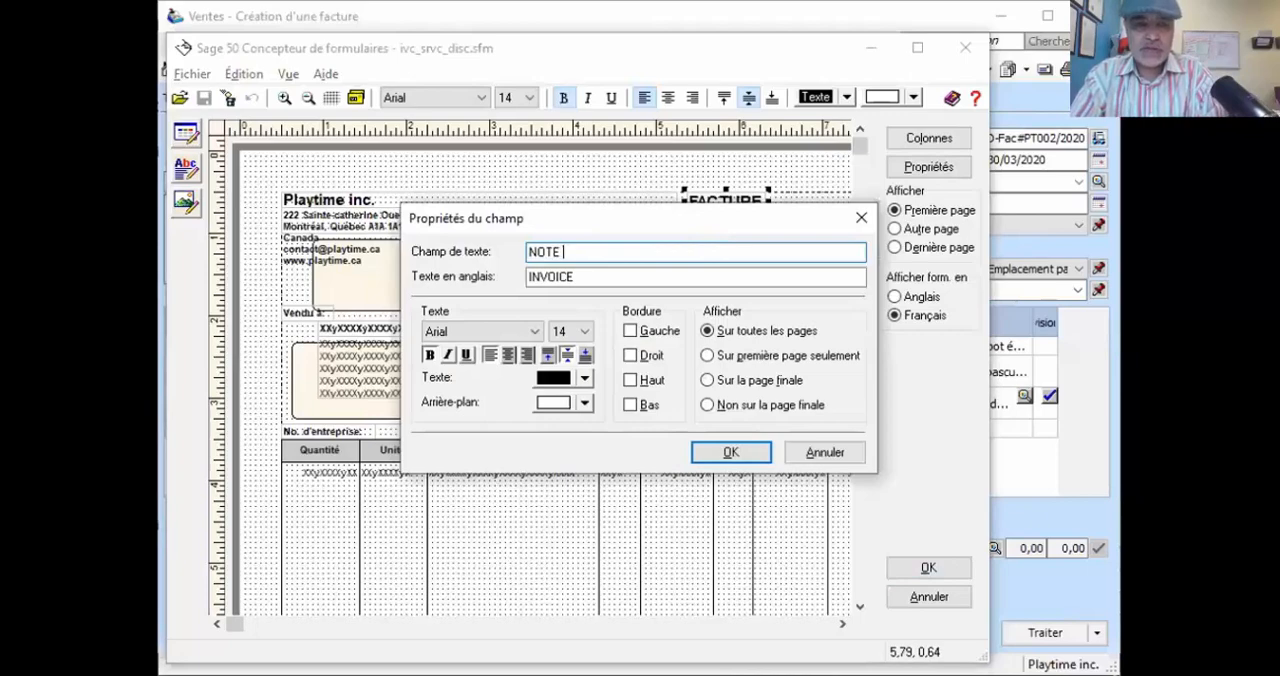
text(DE DBI)
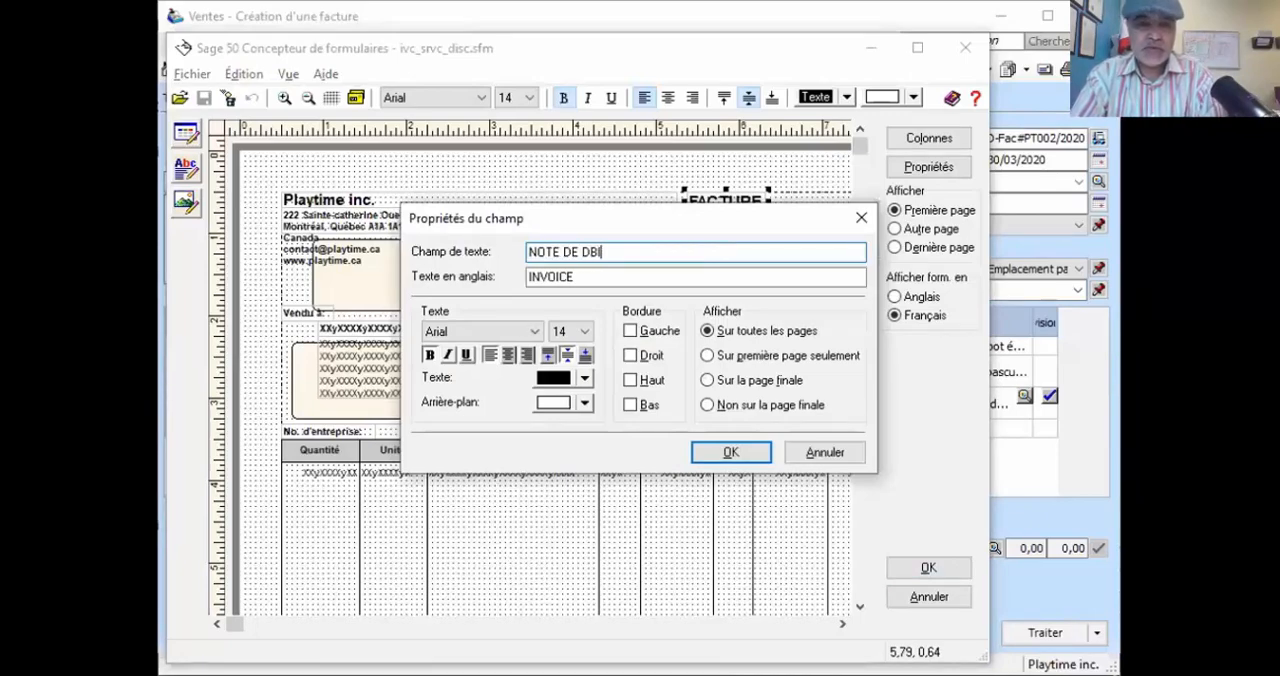
key(BackSpace)
key(BackSpace)
text(E)
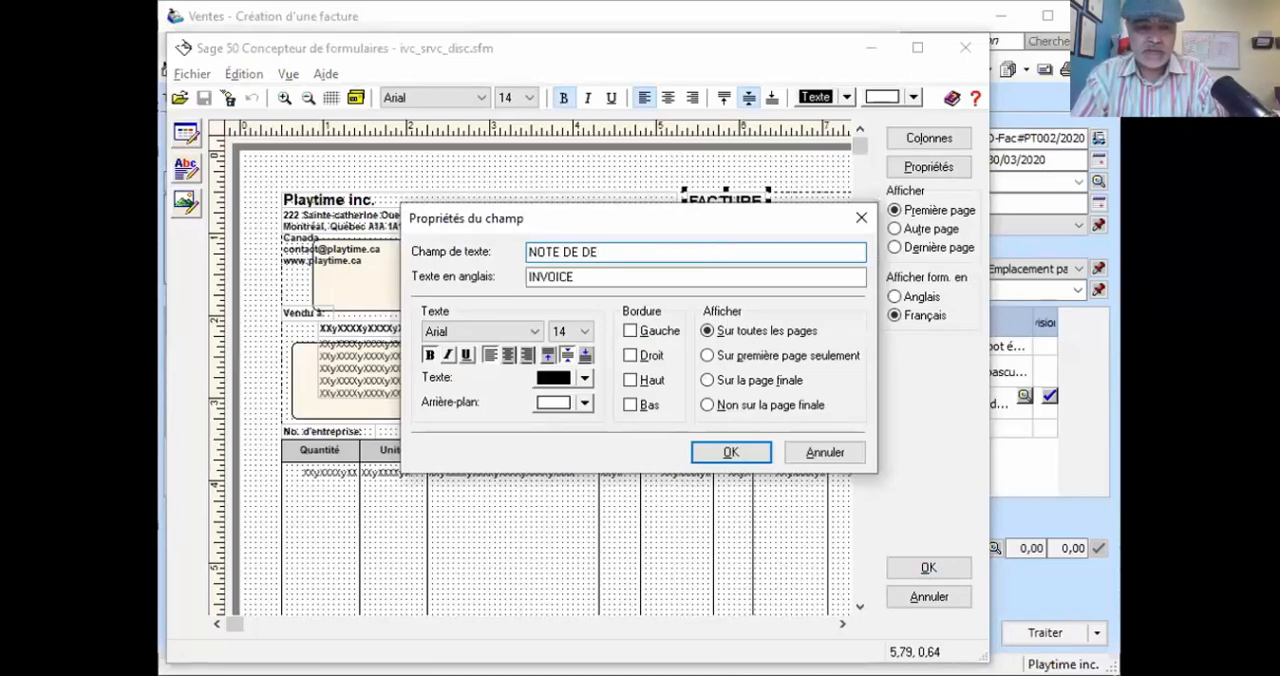
text(NIT)
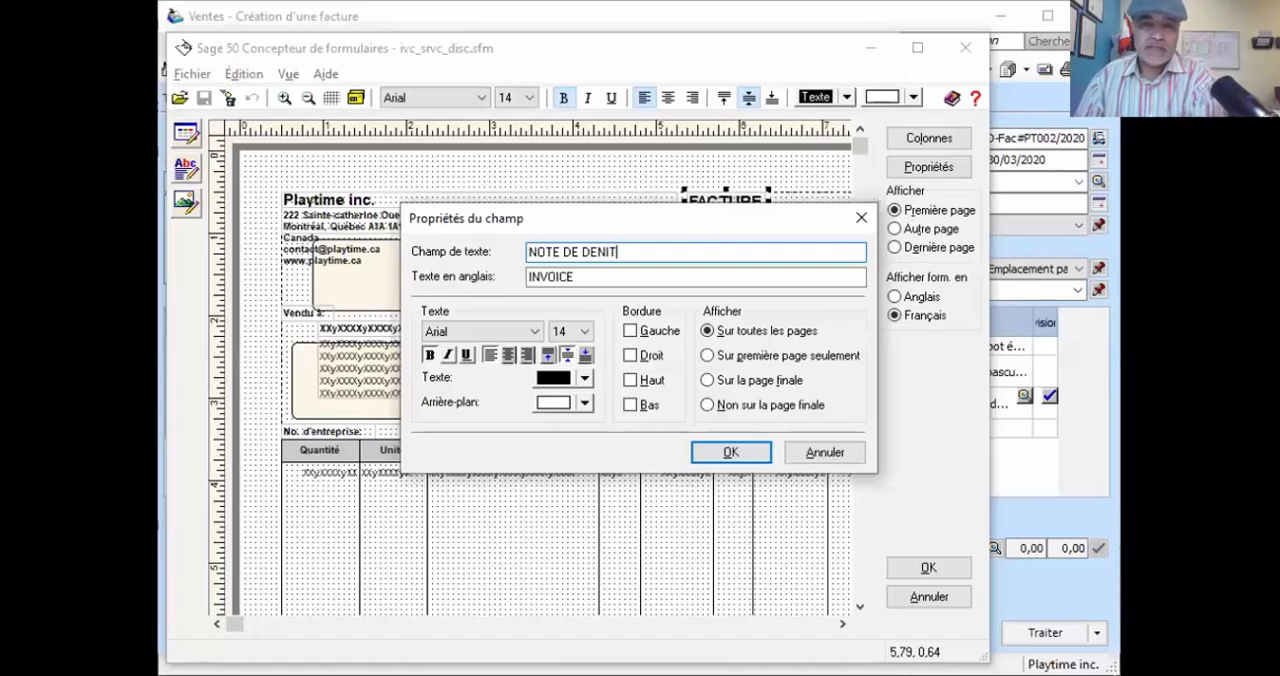
key(BackSpace)
key(BackSpace)
key(BackSpace)
text(BIT)
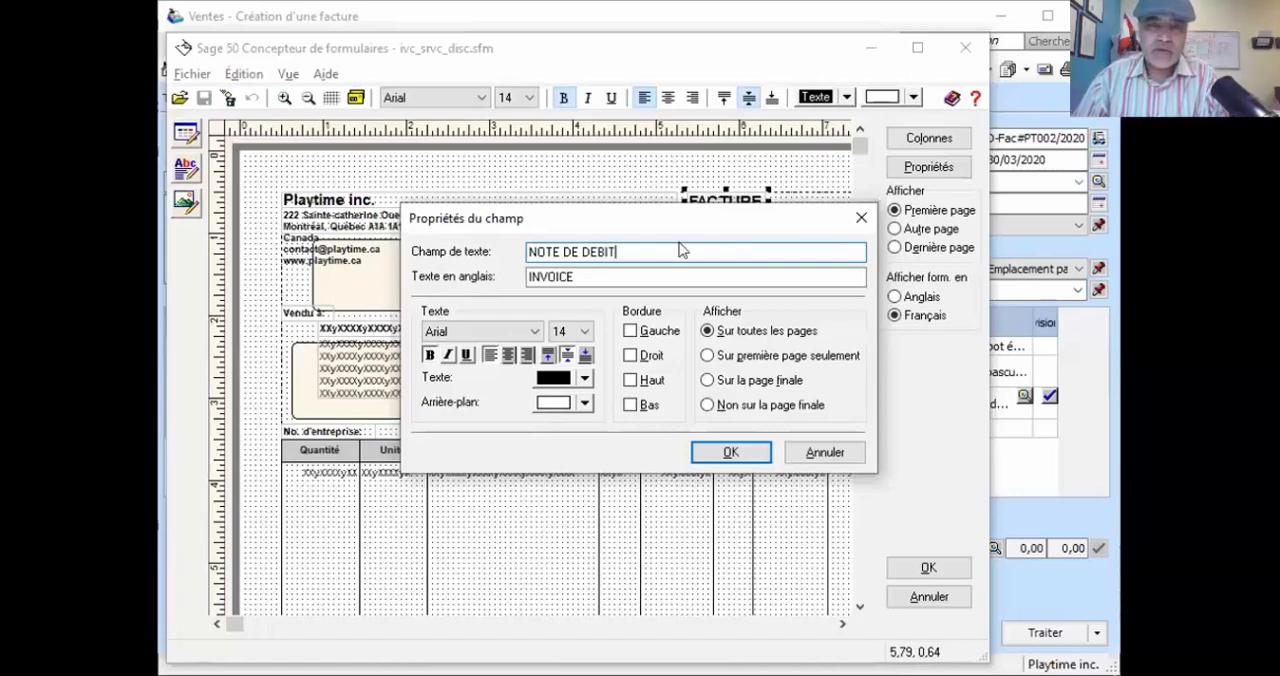
Set the title field's English text to DEBIT NOTE and apply the field properties
click(622, 277)
double_click(622, 277)
text(D)
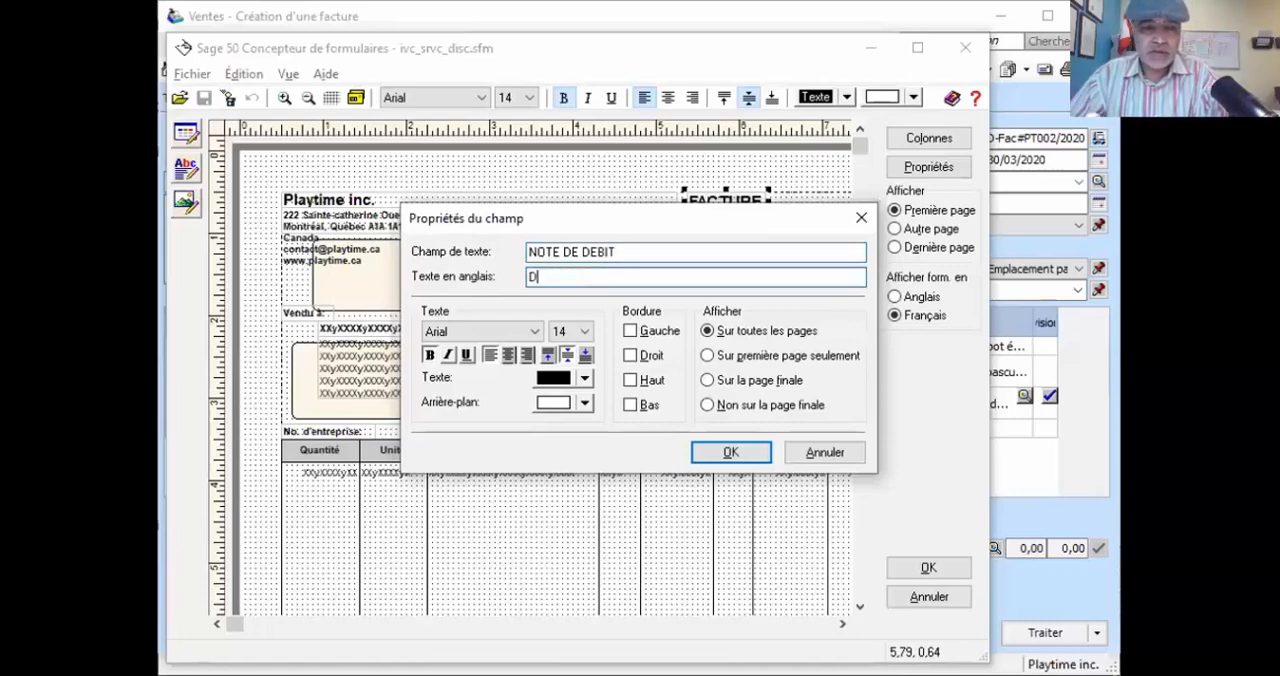
text(EBIT NOTE)
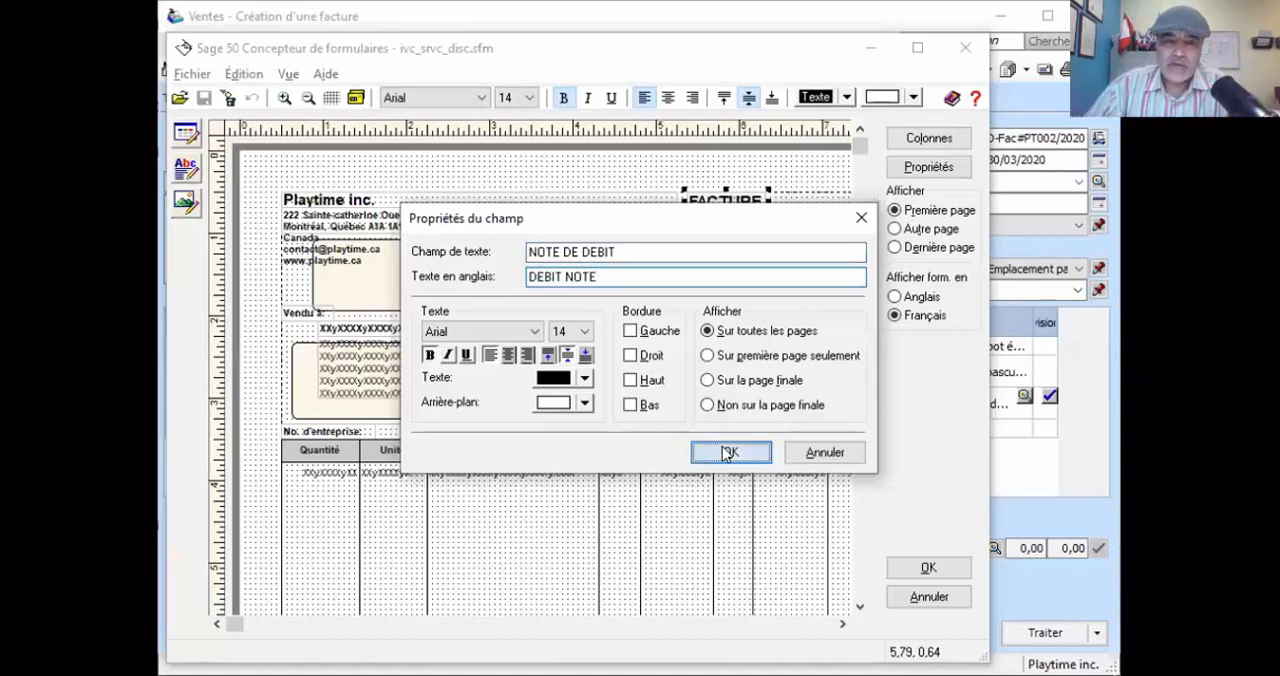
key(Return)
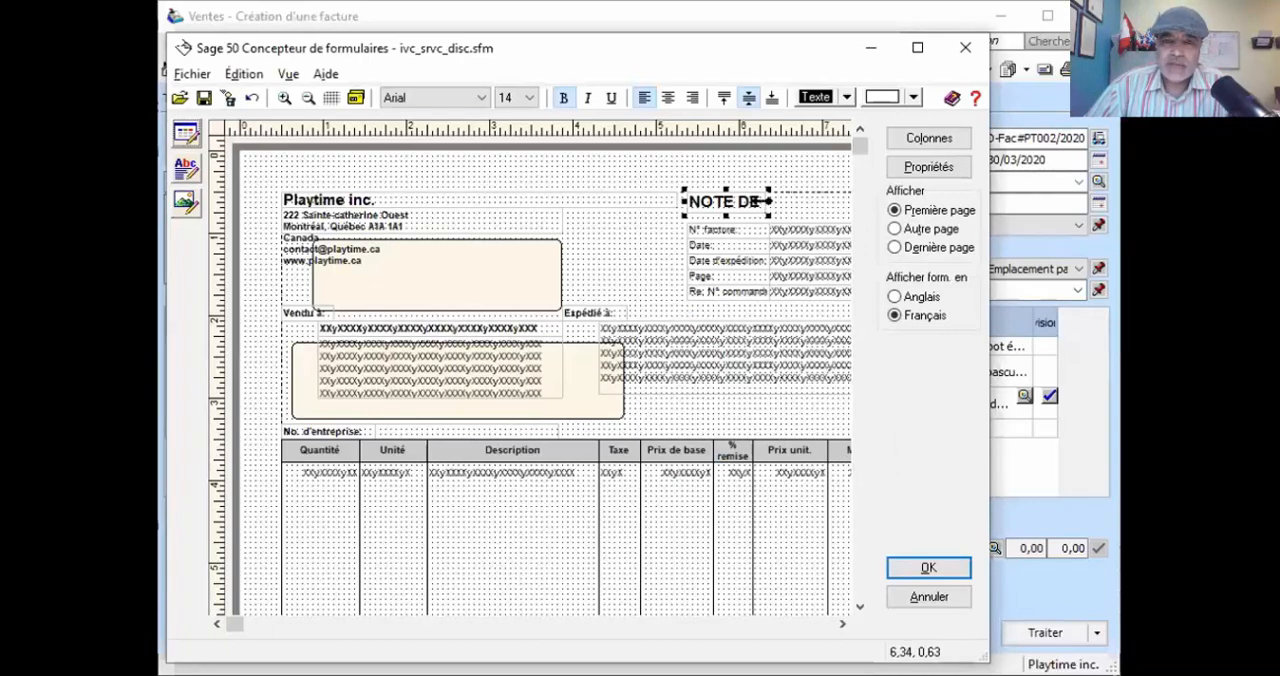
Widen the NOTE DE DEBIT title field, exit the form designer without saving, and close the invoice preview
drag(770, 201, 848, 200)
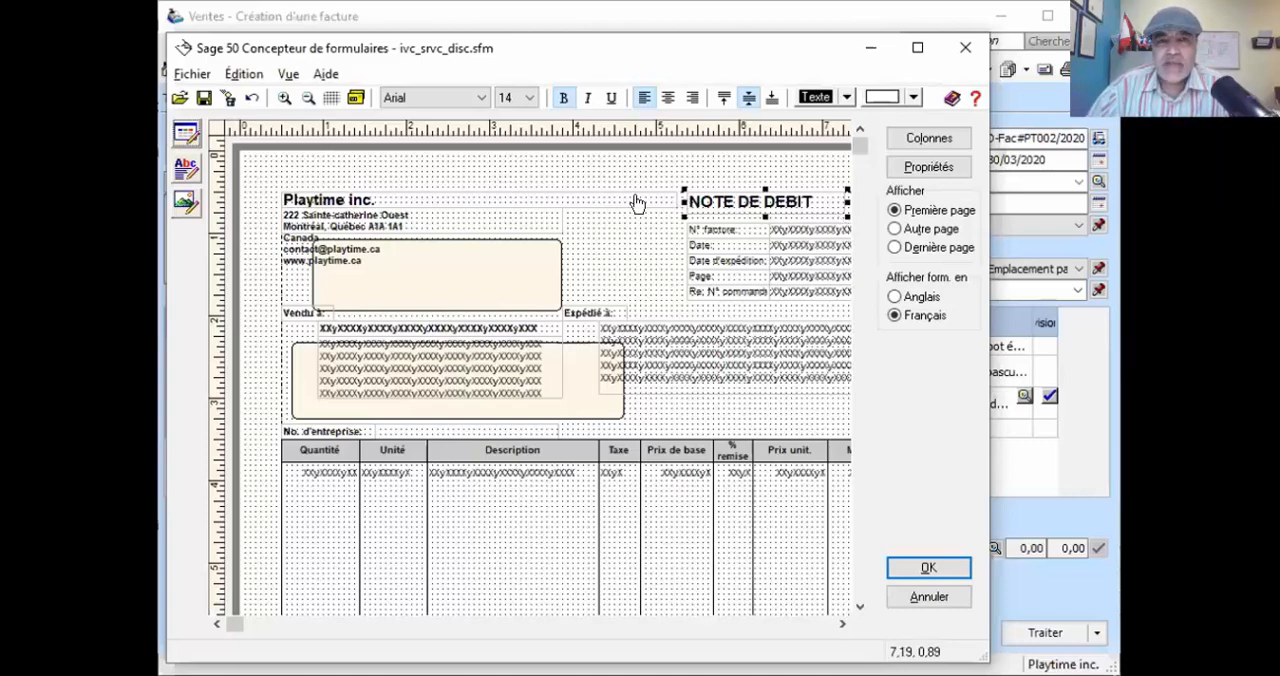
click(913, 596)
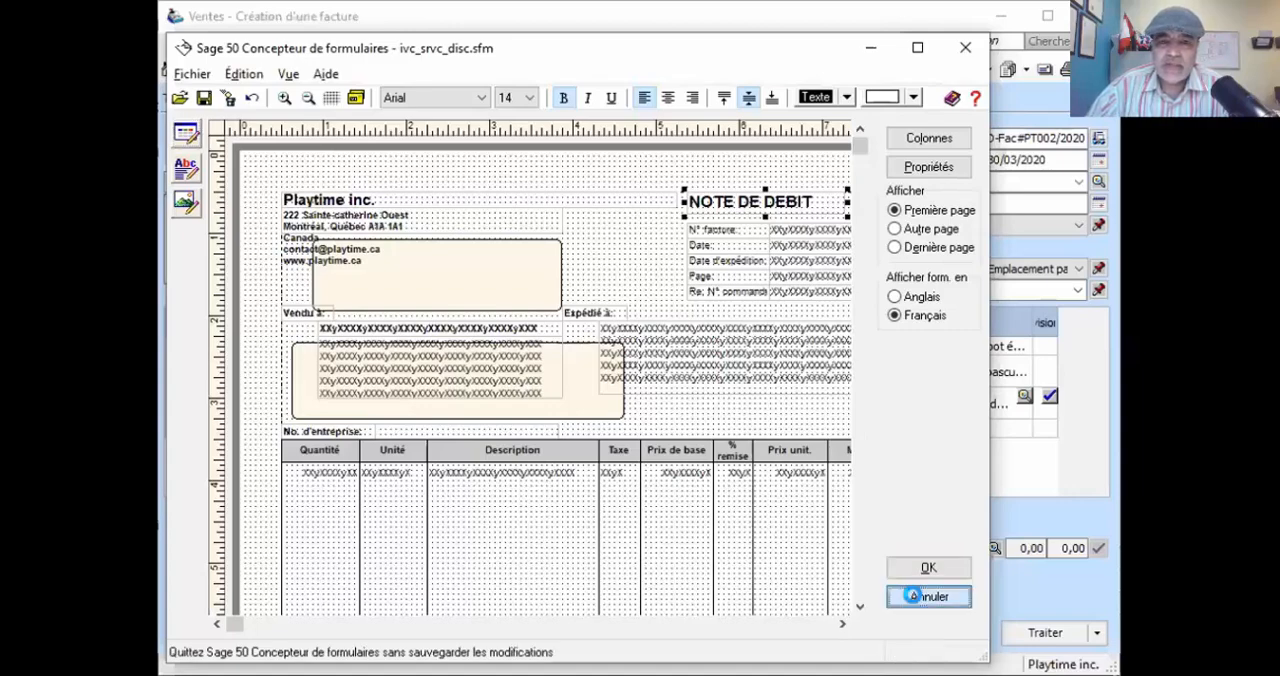
click(641, 416)
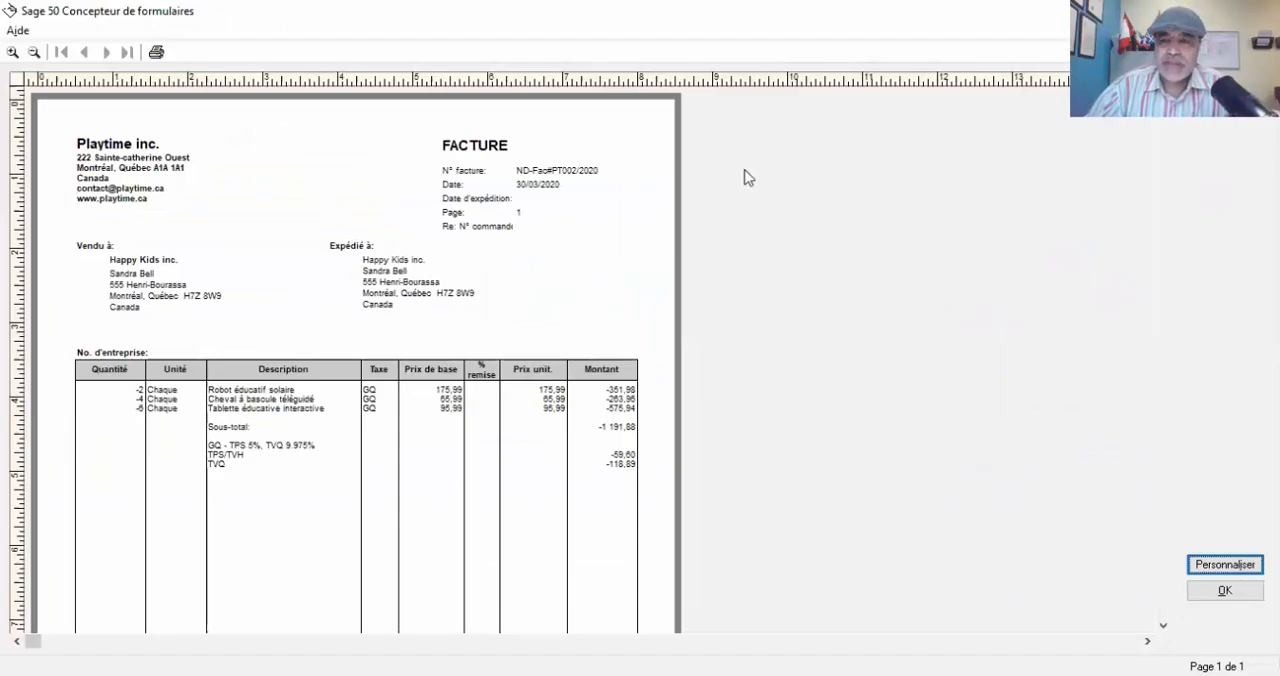
key(Escape)
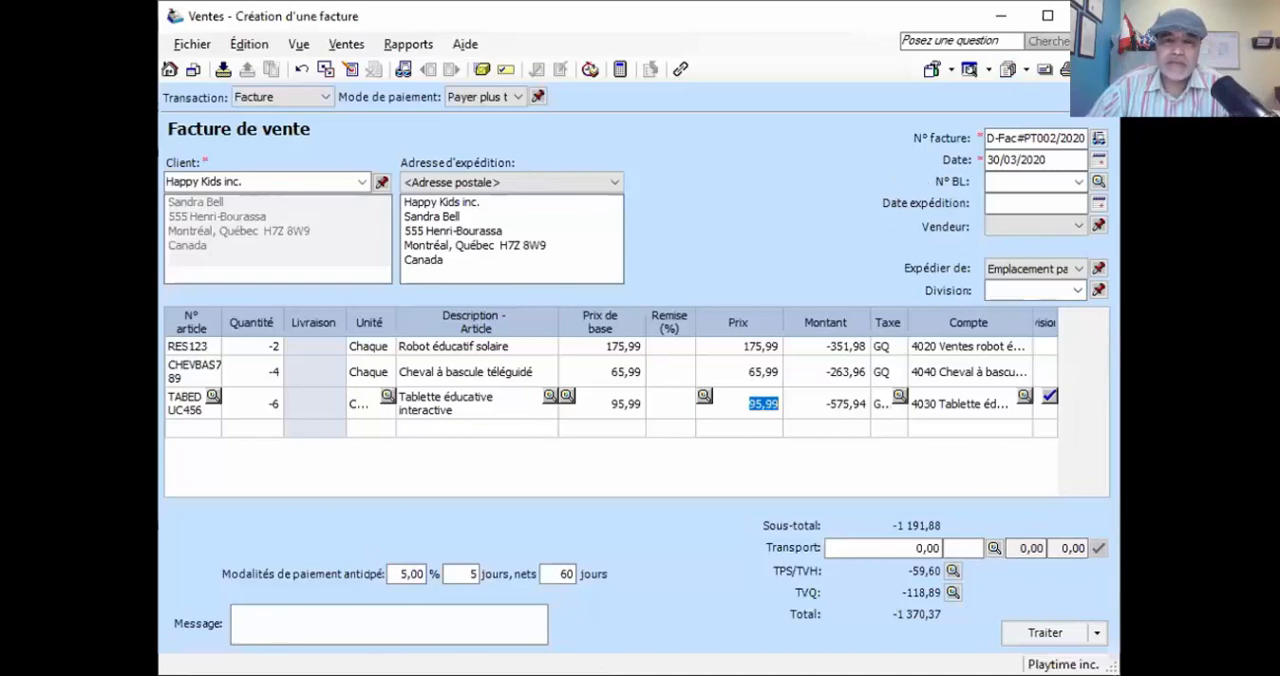
Display the journal entry of the Happy Kids inc. negative invoice, and return to the invoice
click(408, 45)
click(430, 64)
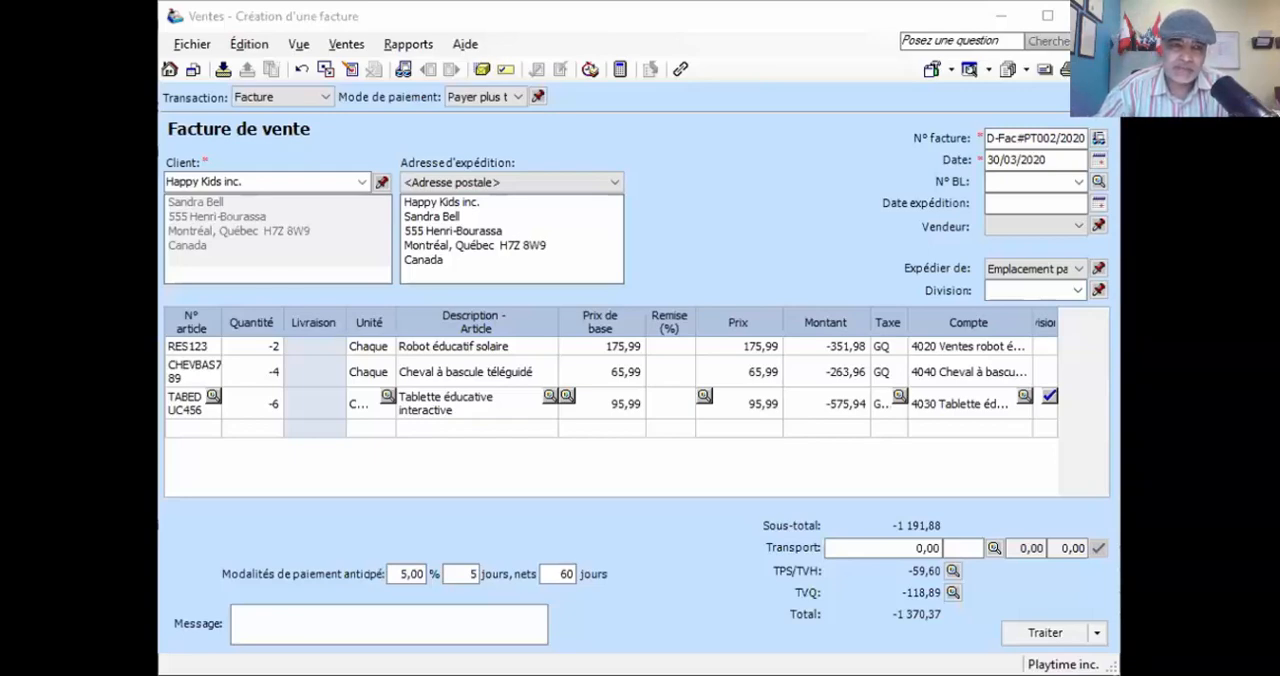
click(973, 588)
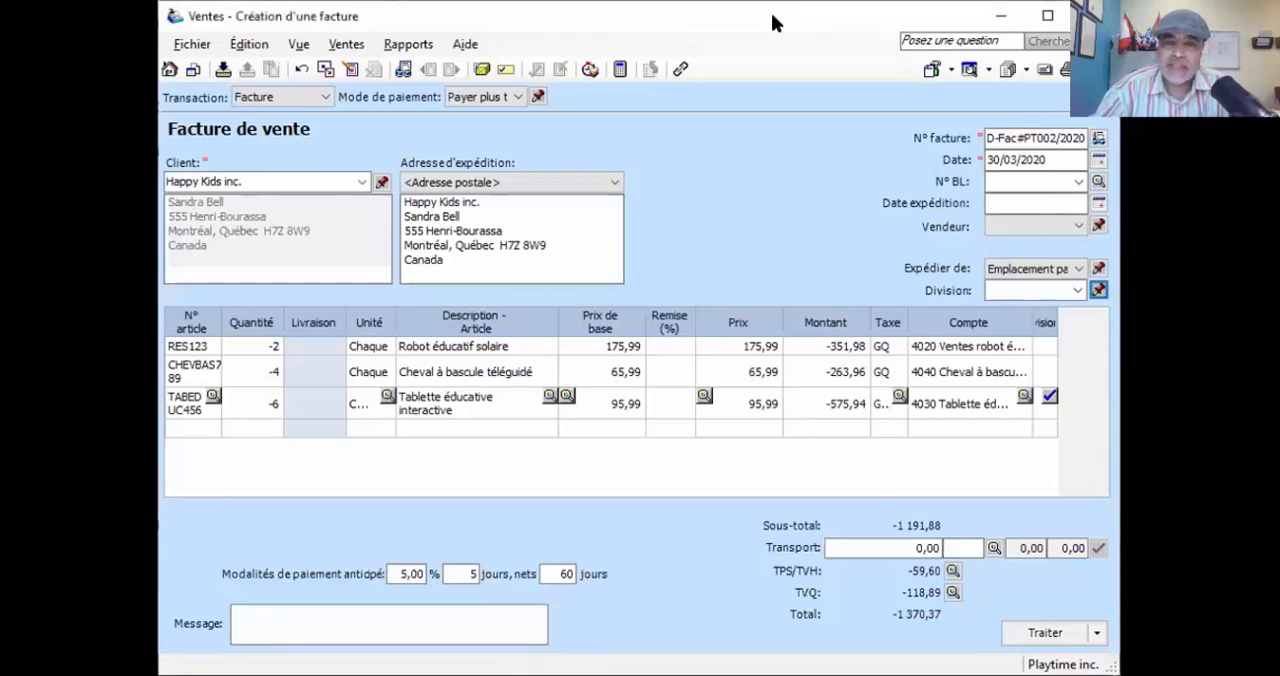